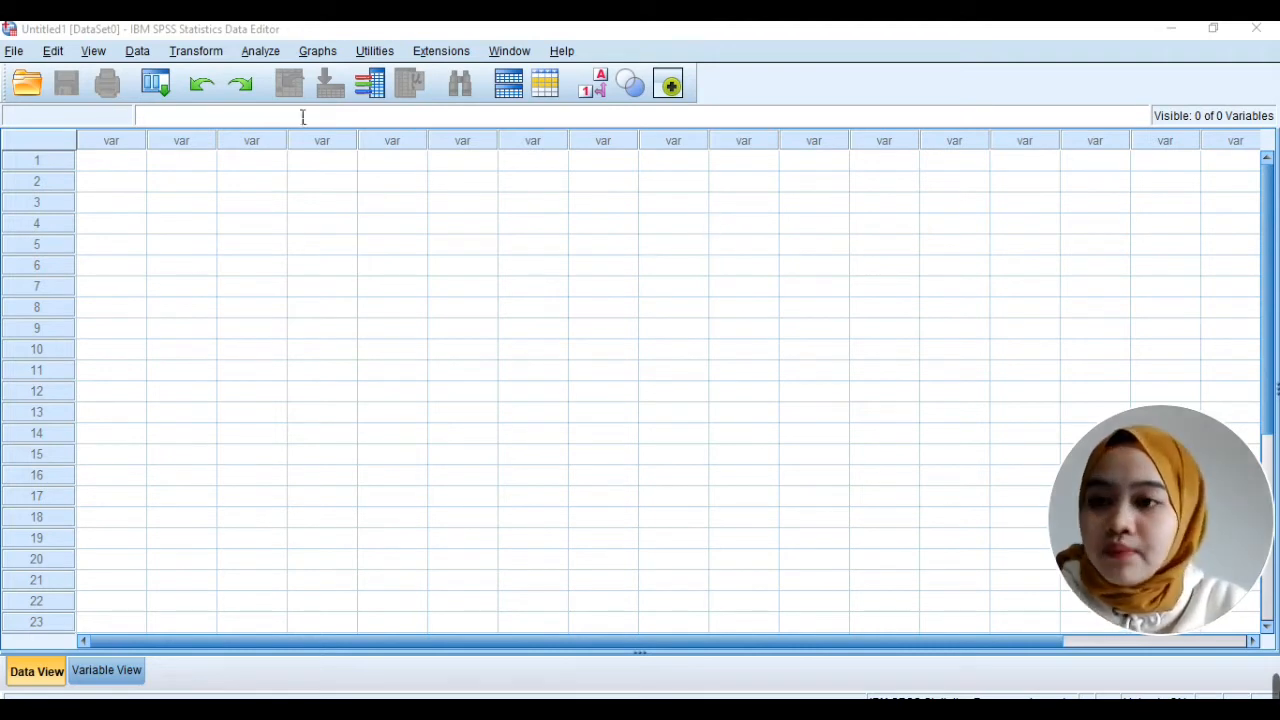
Import the Excel file CROSSEC1.xls from the Data multivariate folder, reading variable names from the first row, and bring up the imported dataset.
click(14, 51)
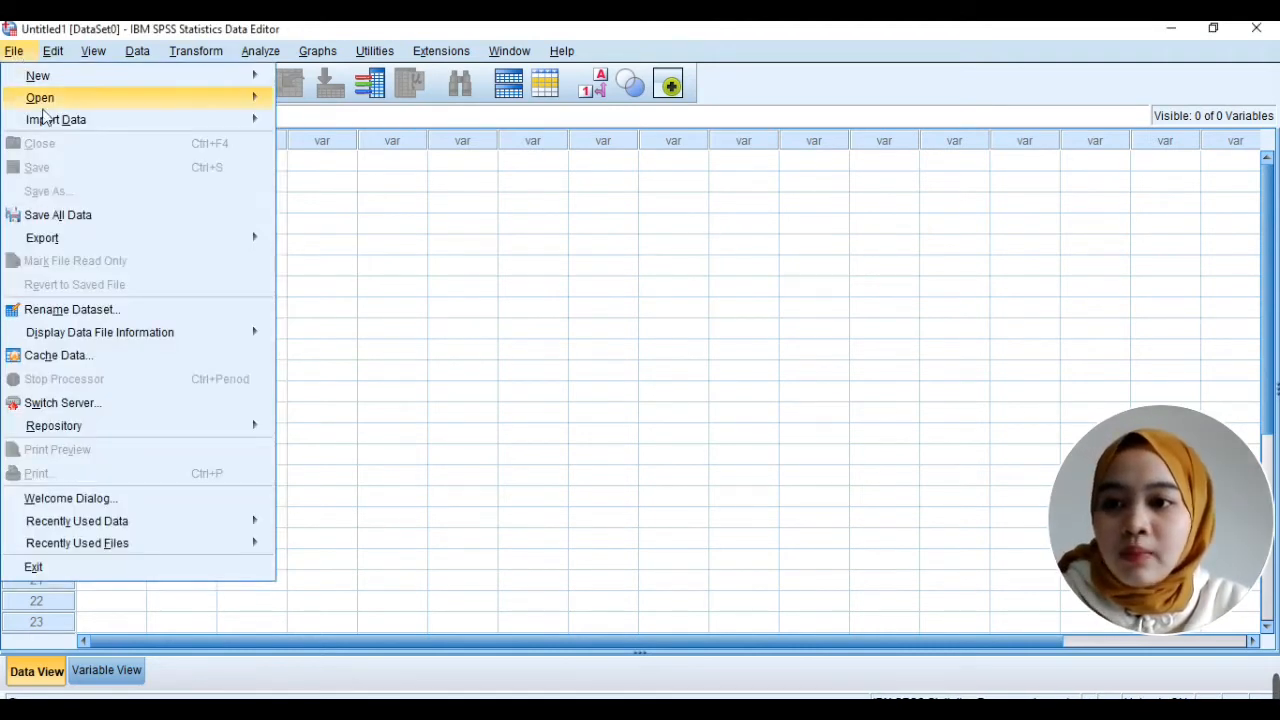
mouse_move(50, 100)
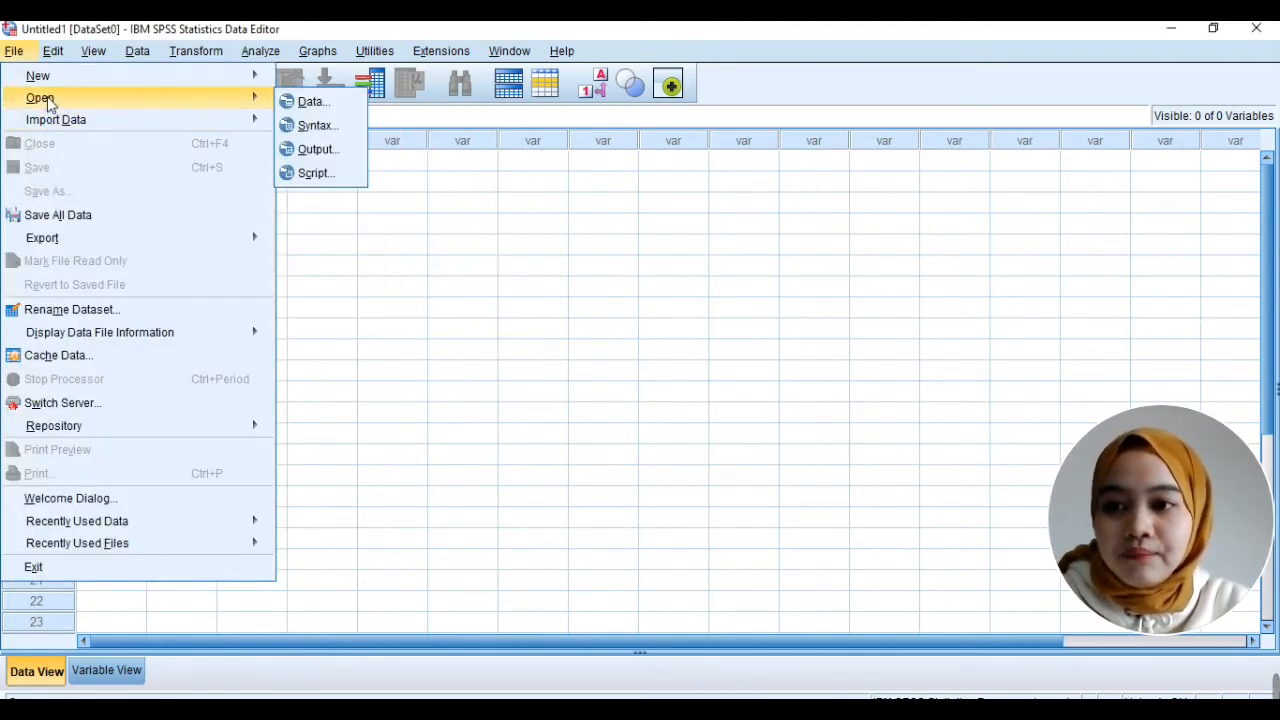
click(309, 104)
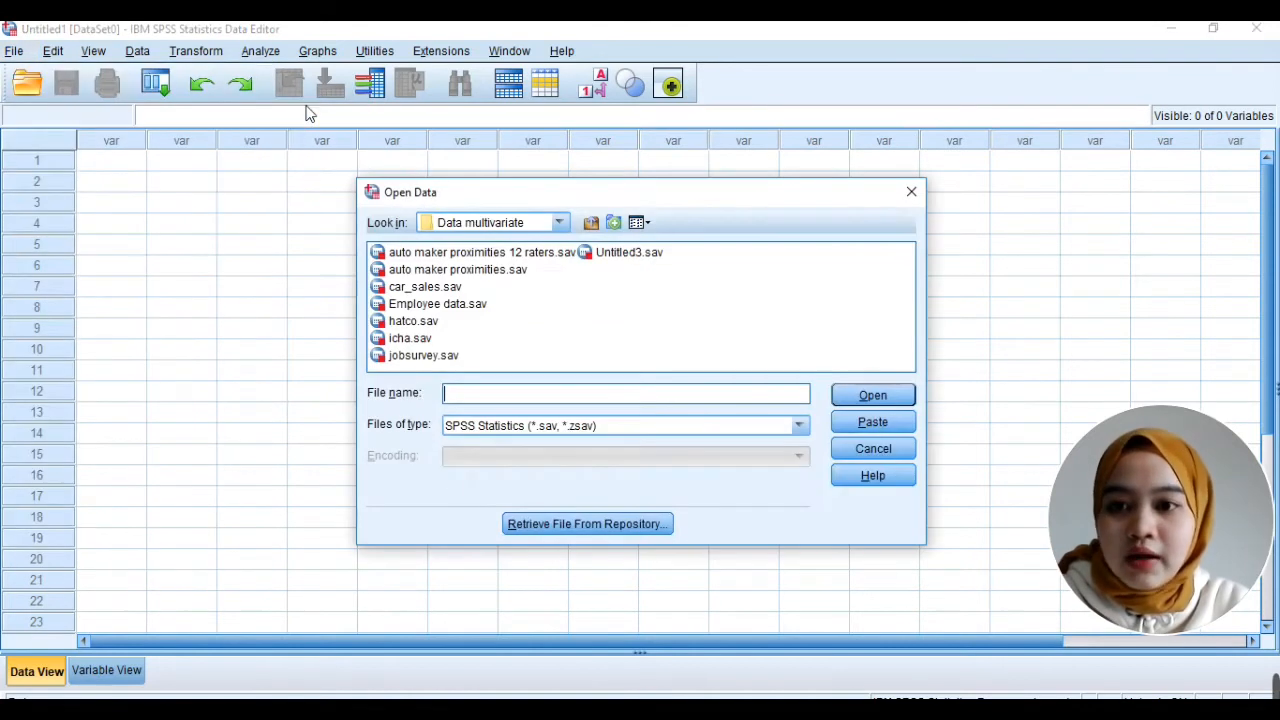
click(530, 432)
click(522, 477)
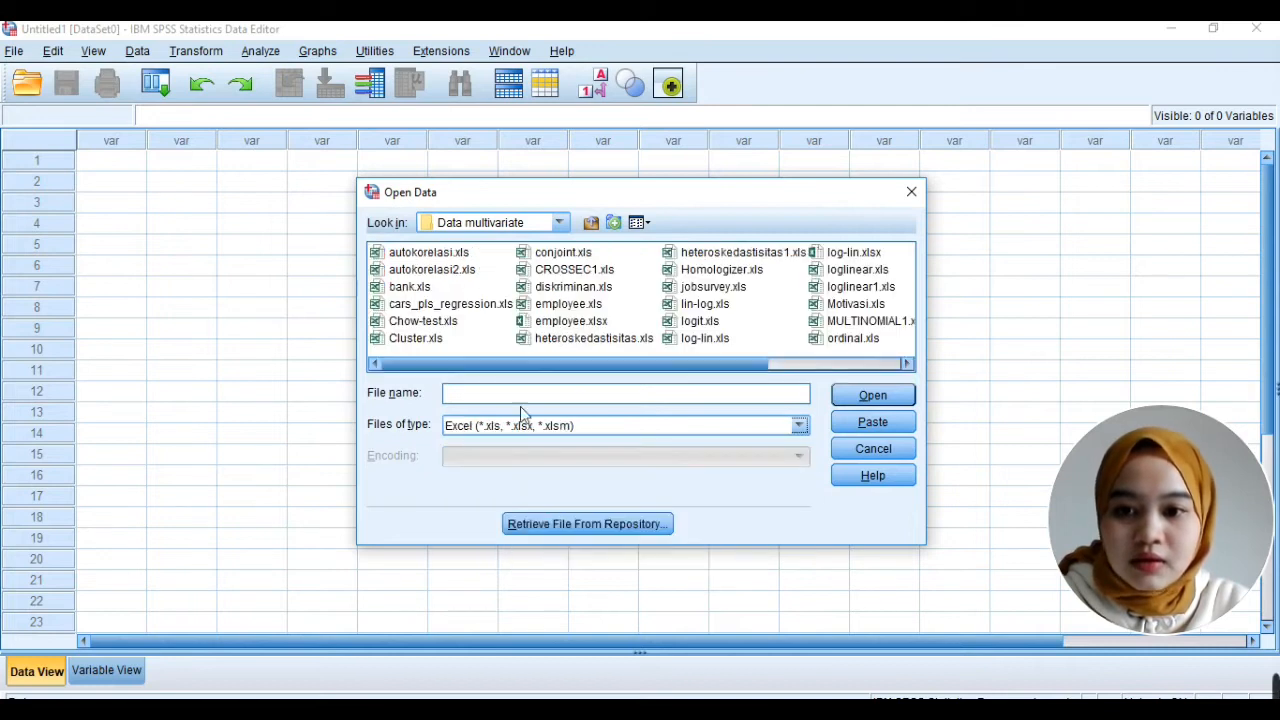
click(592, 275)
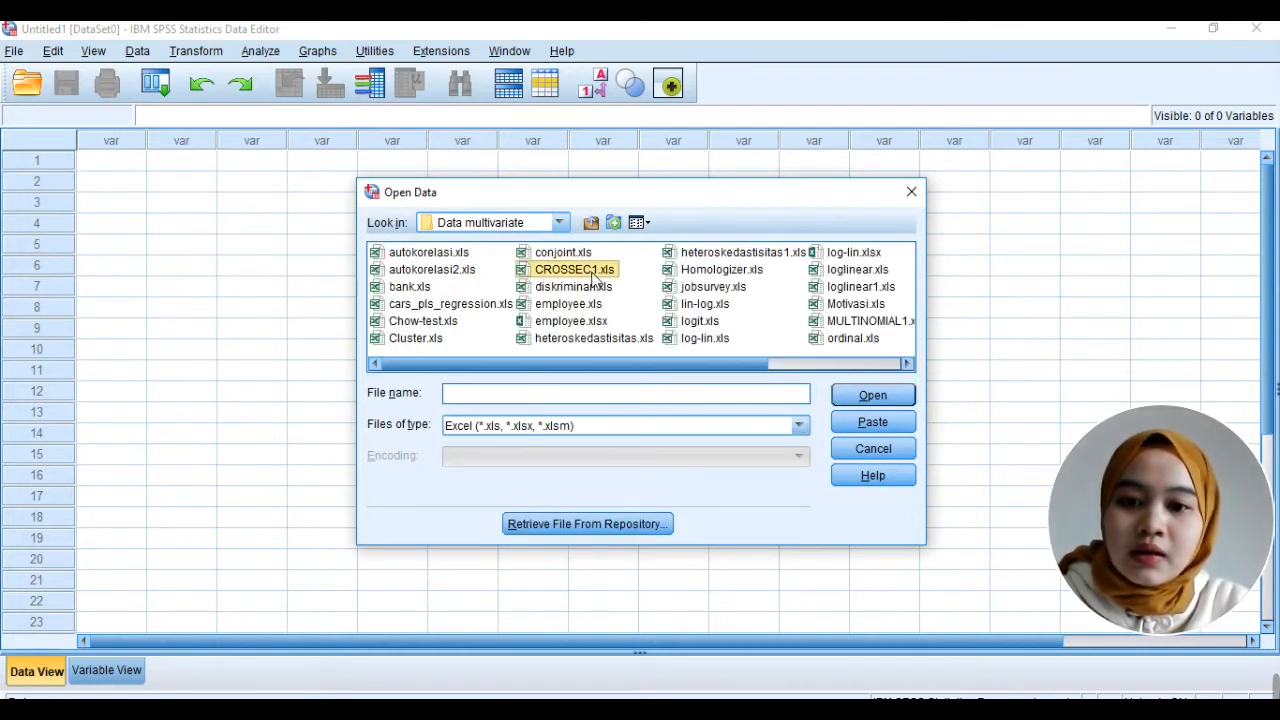
click(896, 402)
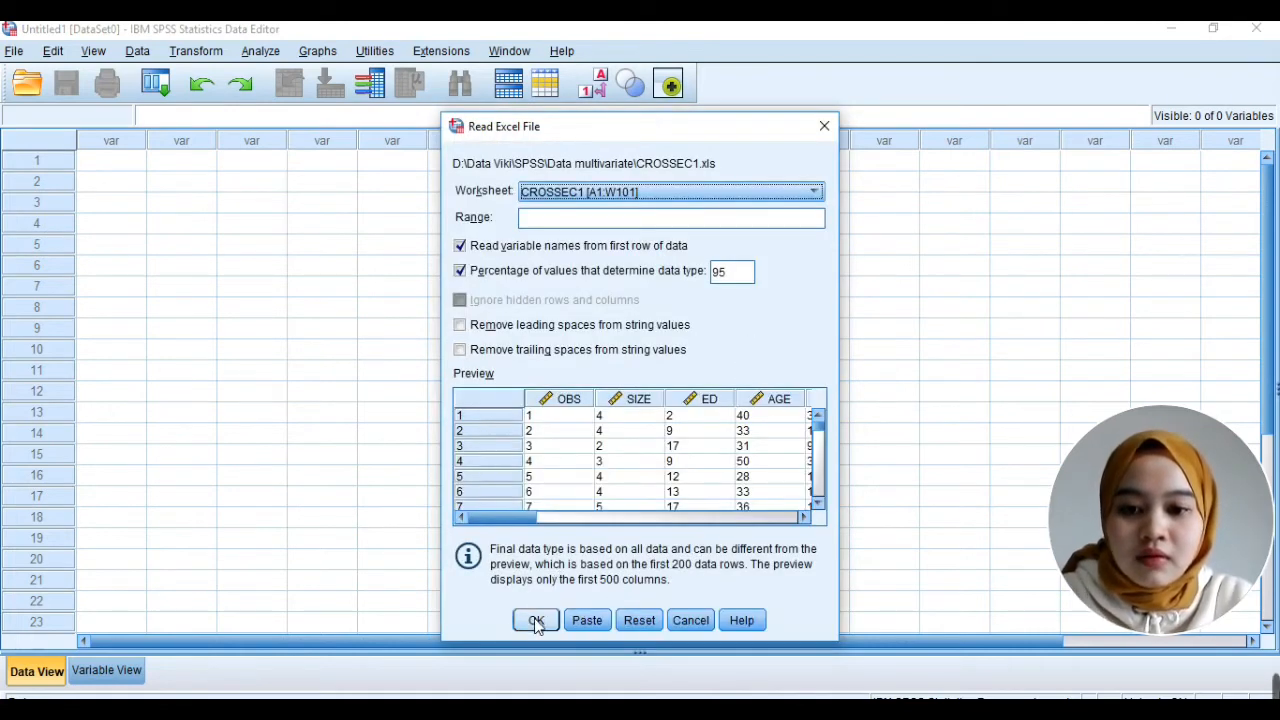
click(531, 617)
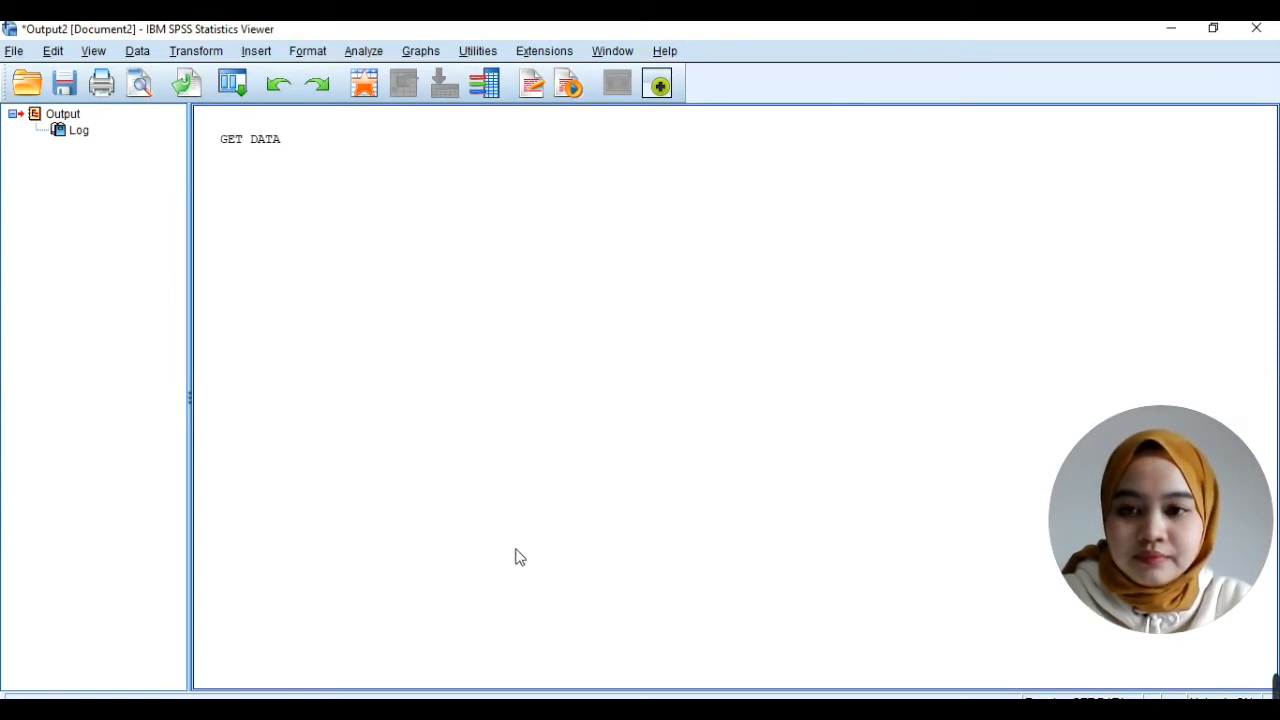
click(713, 712)
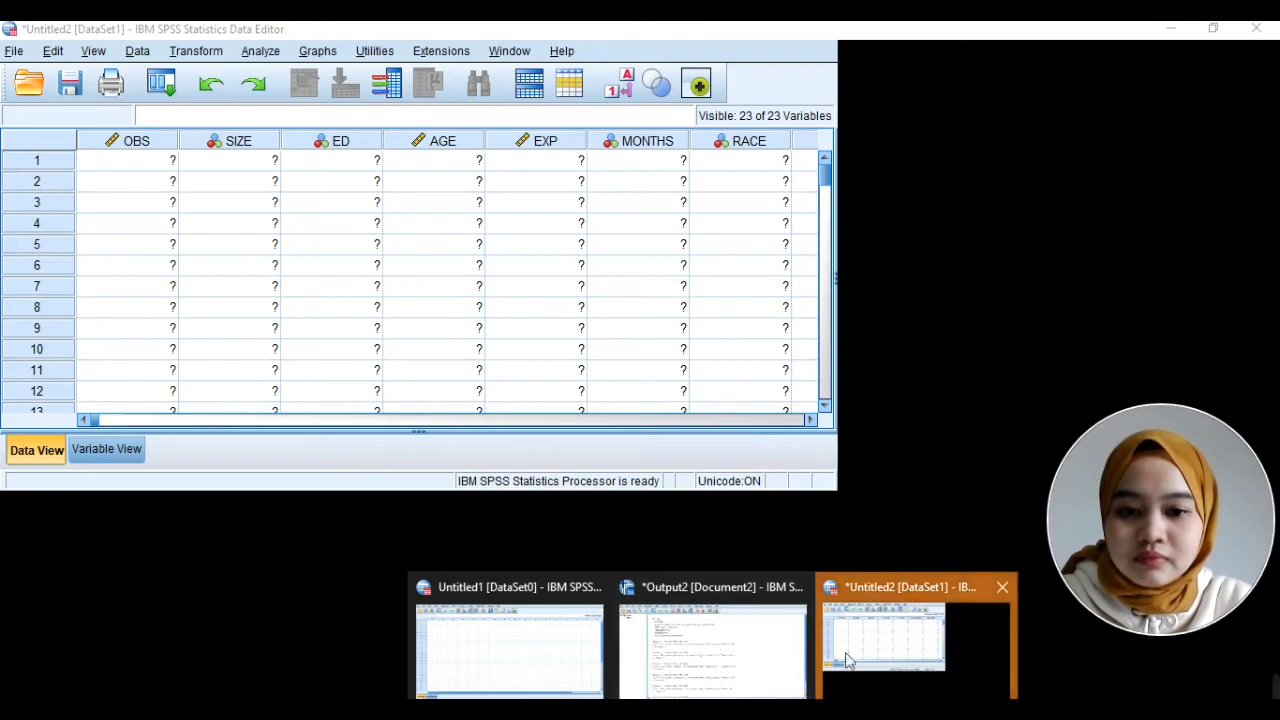
click(900, 630)
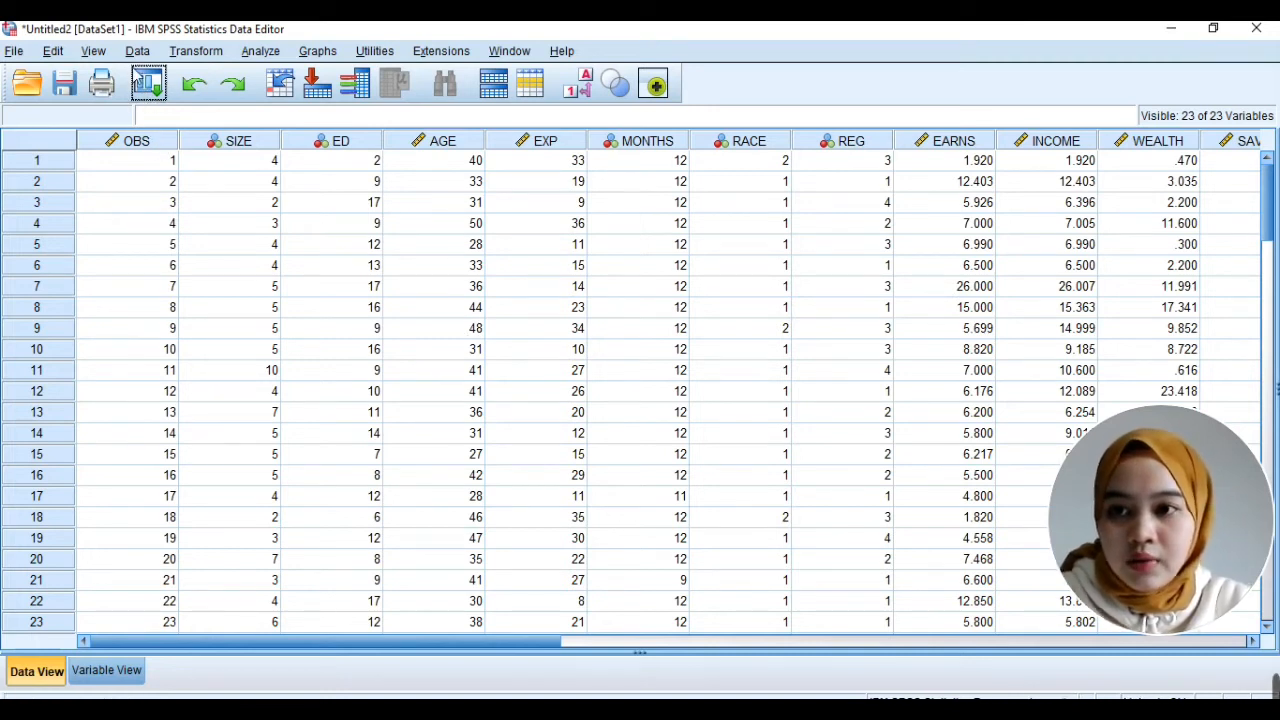
Start a linear regression analysis with INCOME as the dependent variable.
click(264, 53)
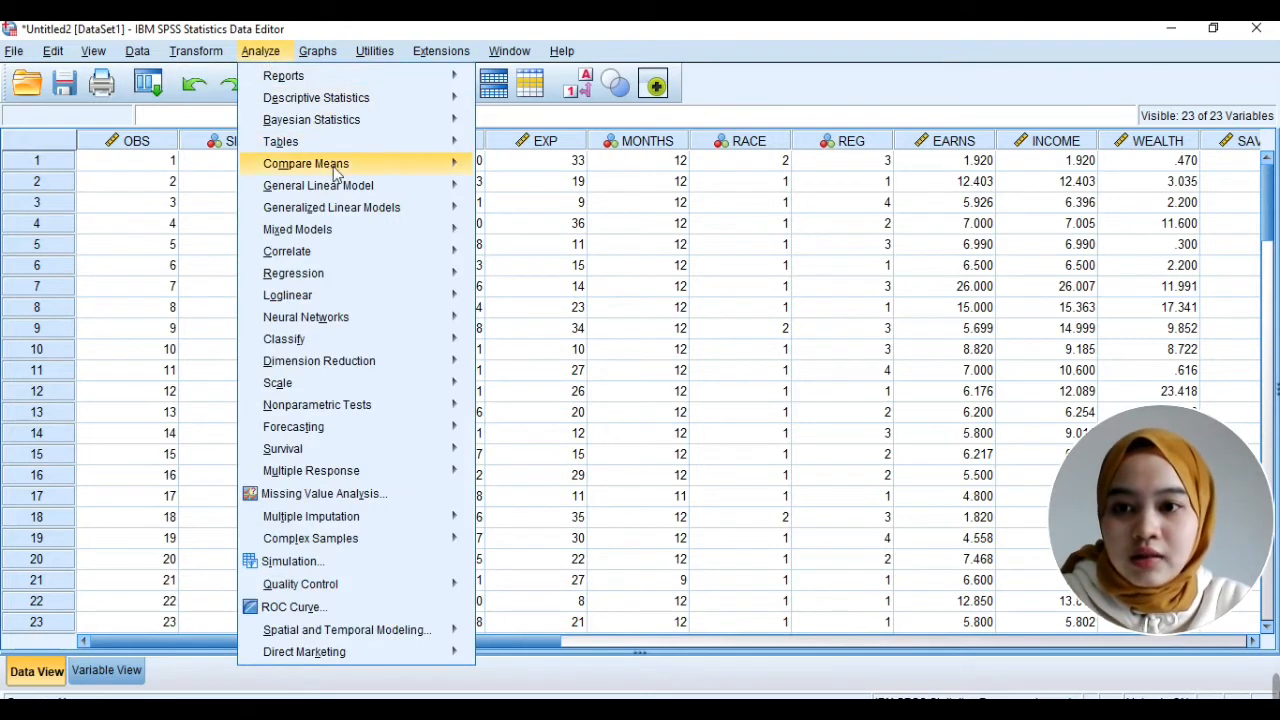
mouse_move(345, 277)
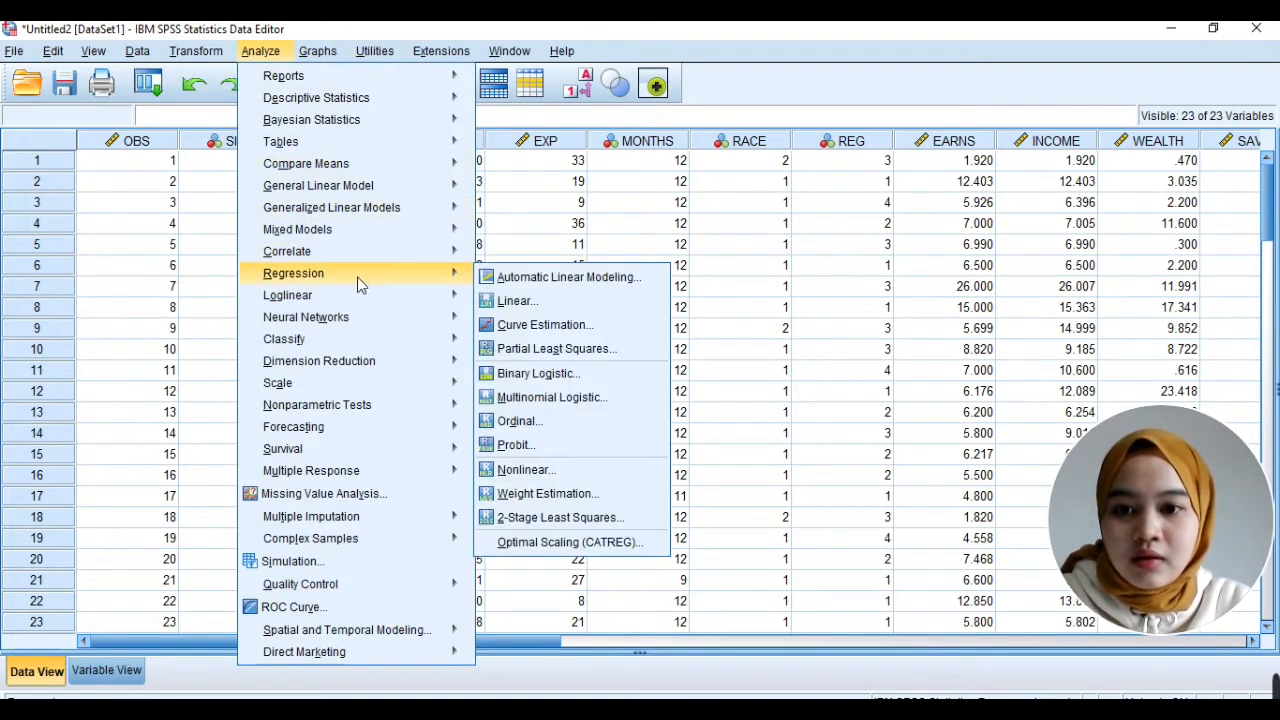
click(518, 304)
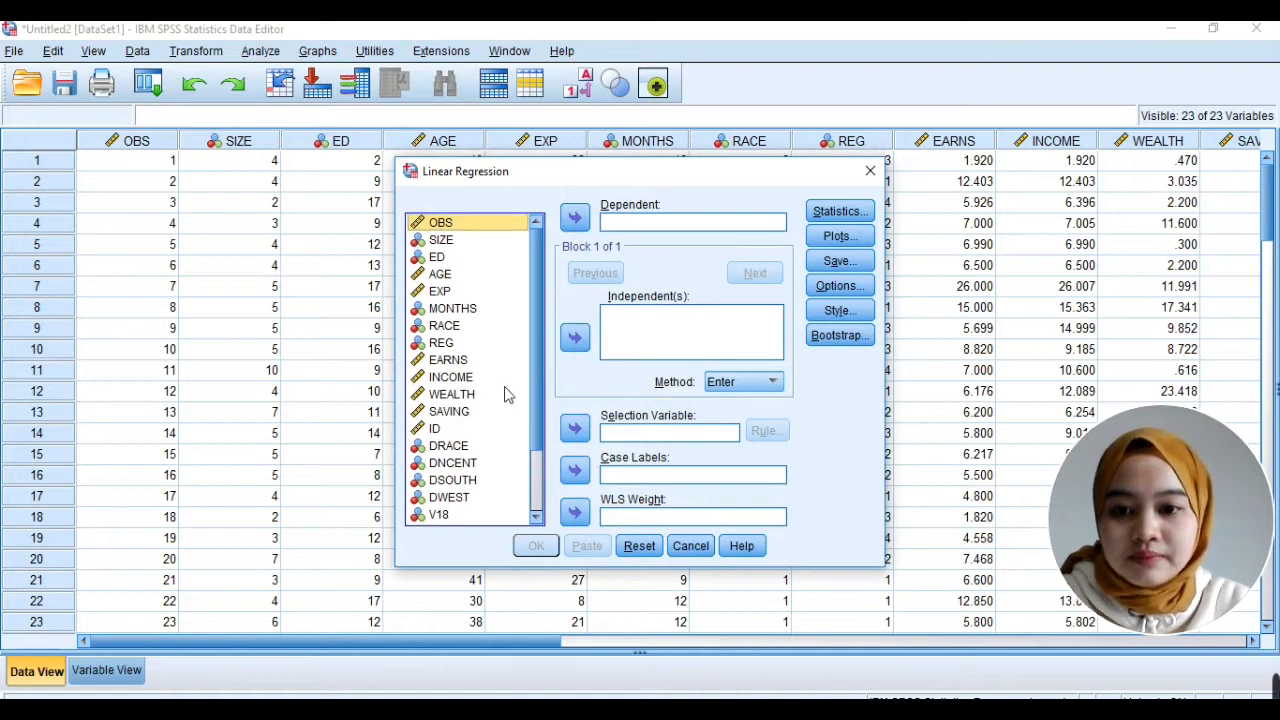
click(470, 377)
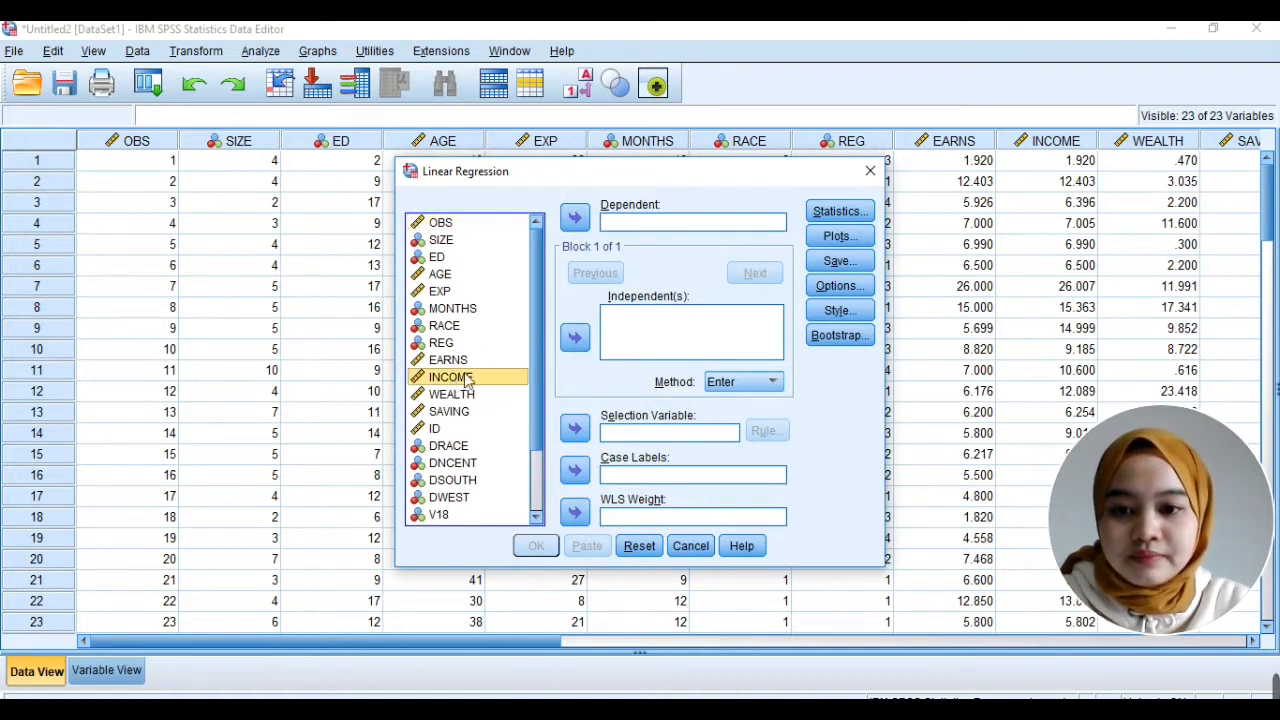
click(575, 220)
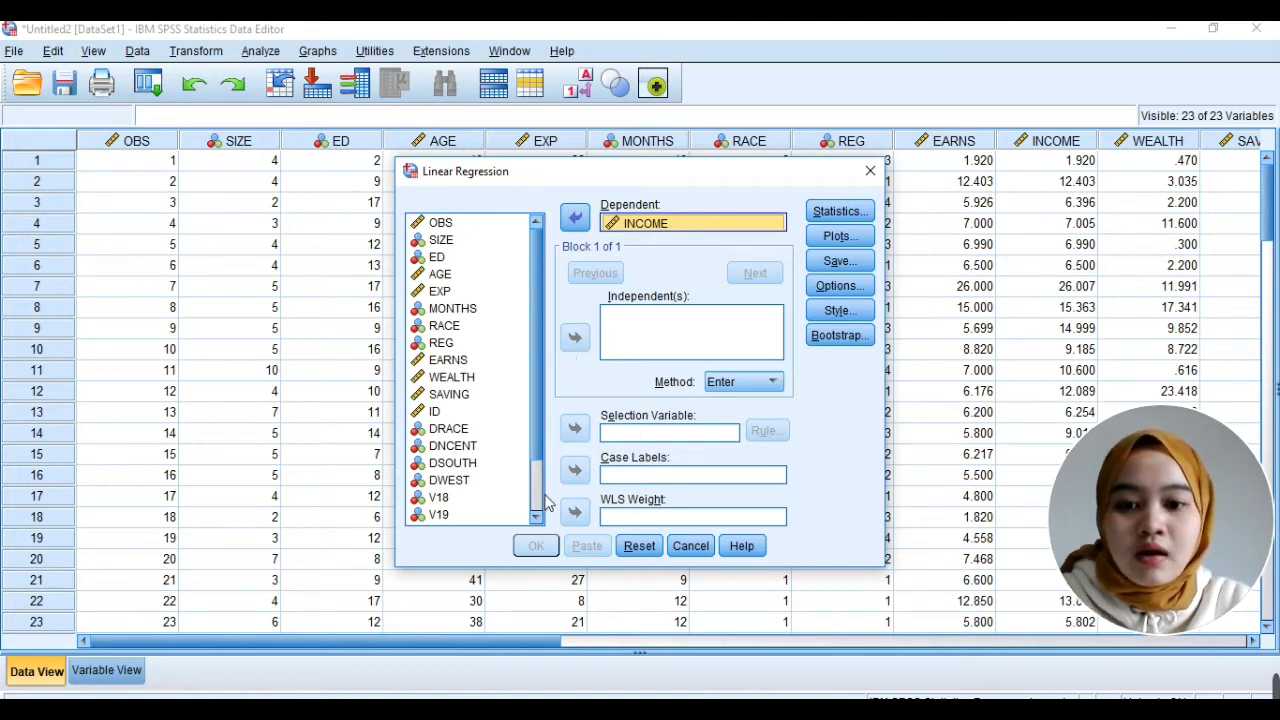
Add EARNS, SAVING and WEALTH as the independent variables of the regression.
scroll(531, 474, down, 2)
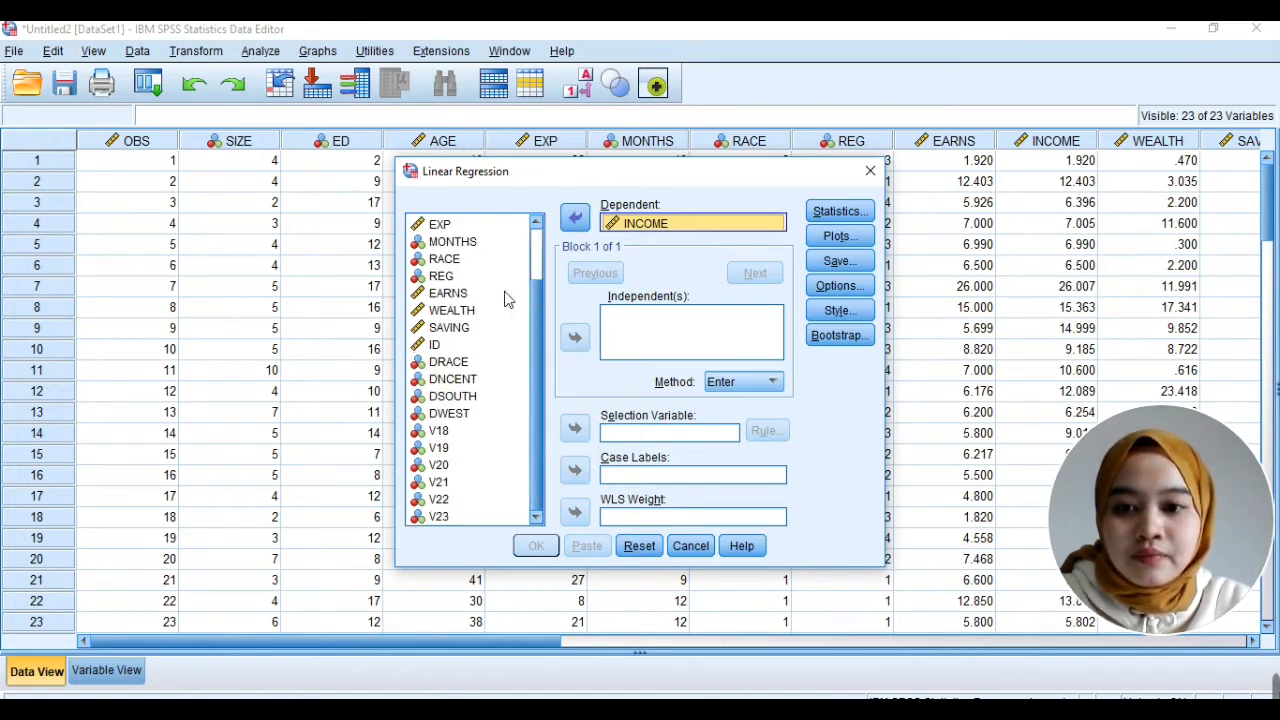
click(470, 296)
click(575, 337)
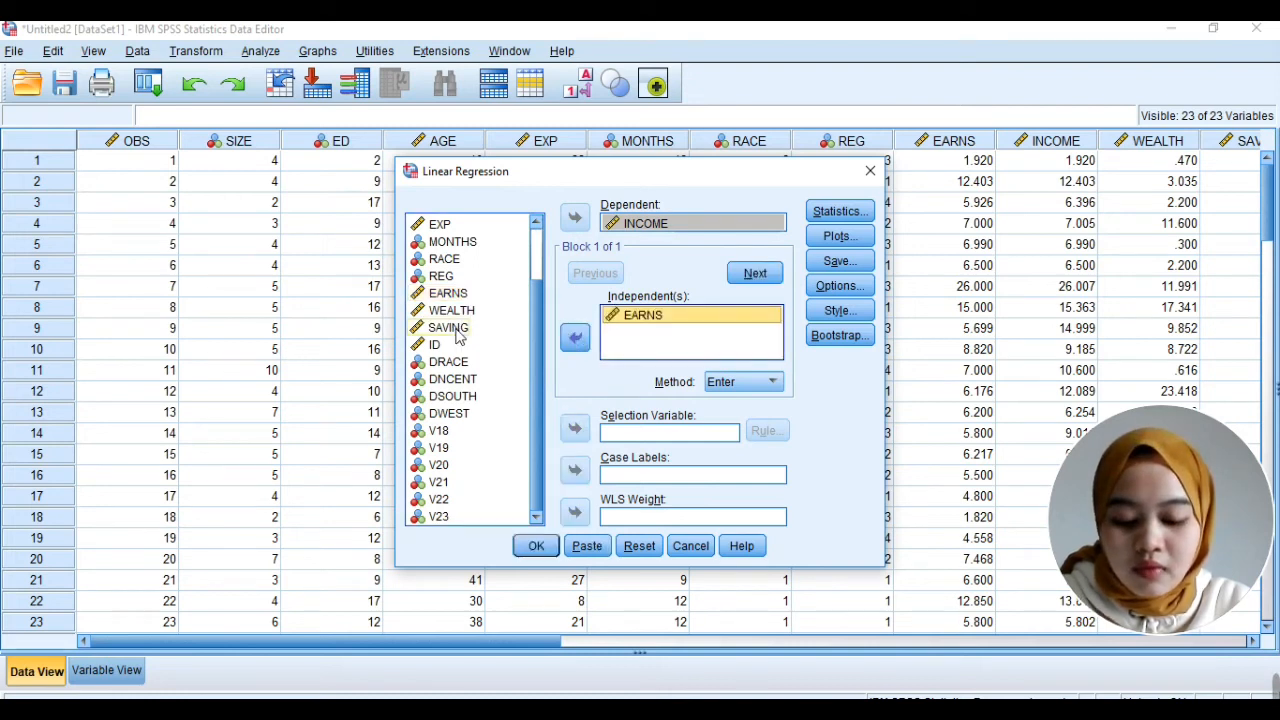
click(450, 330)
click(575, 340)
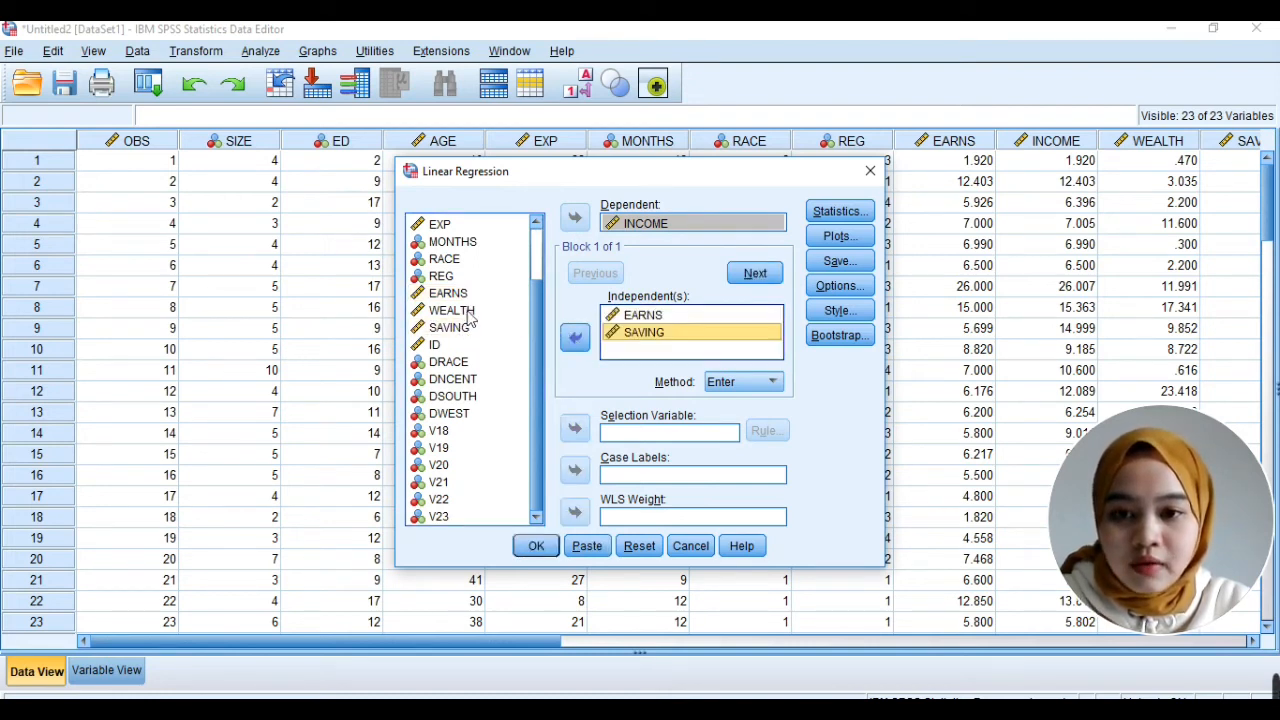
click(452, 310)
click(575, 337)
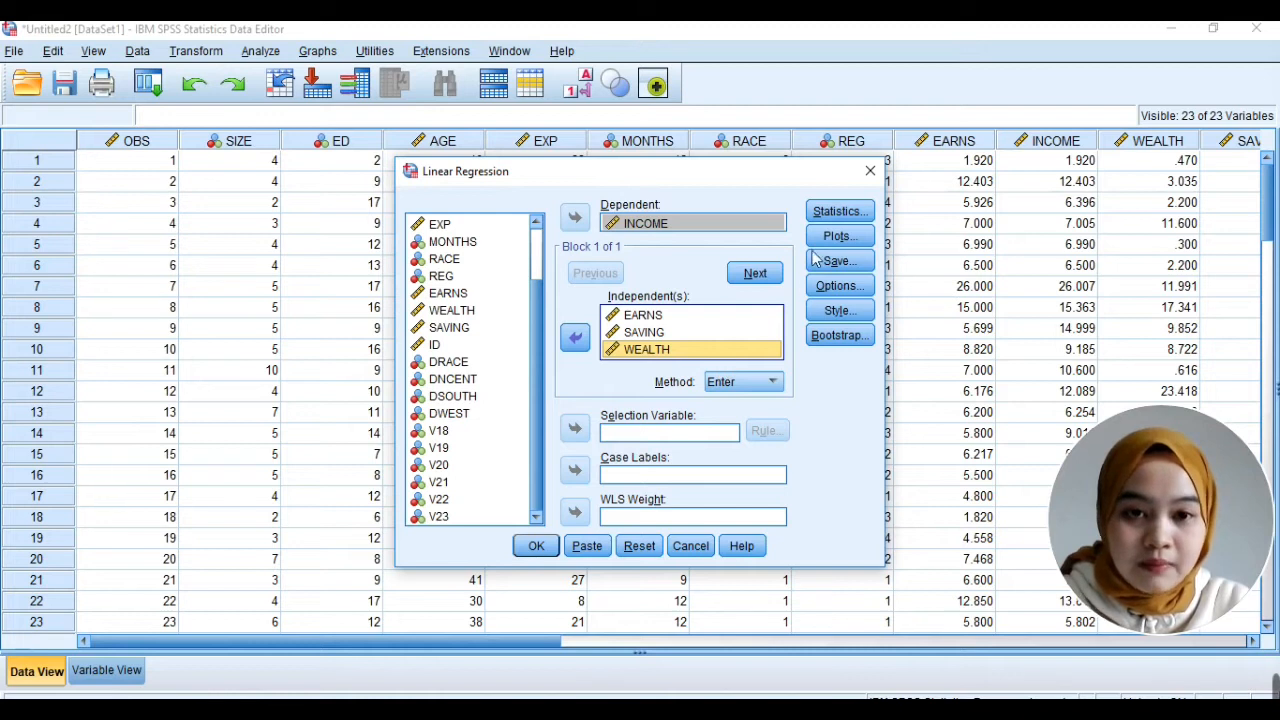
Include the covariance matrix and collinearity diagnostics in the regression statistics and run the analysis.
click(830, 213)
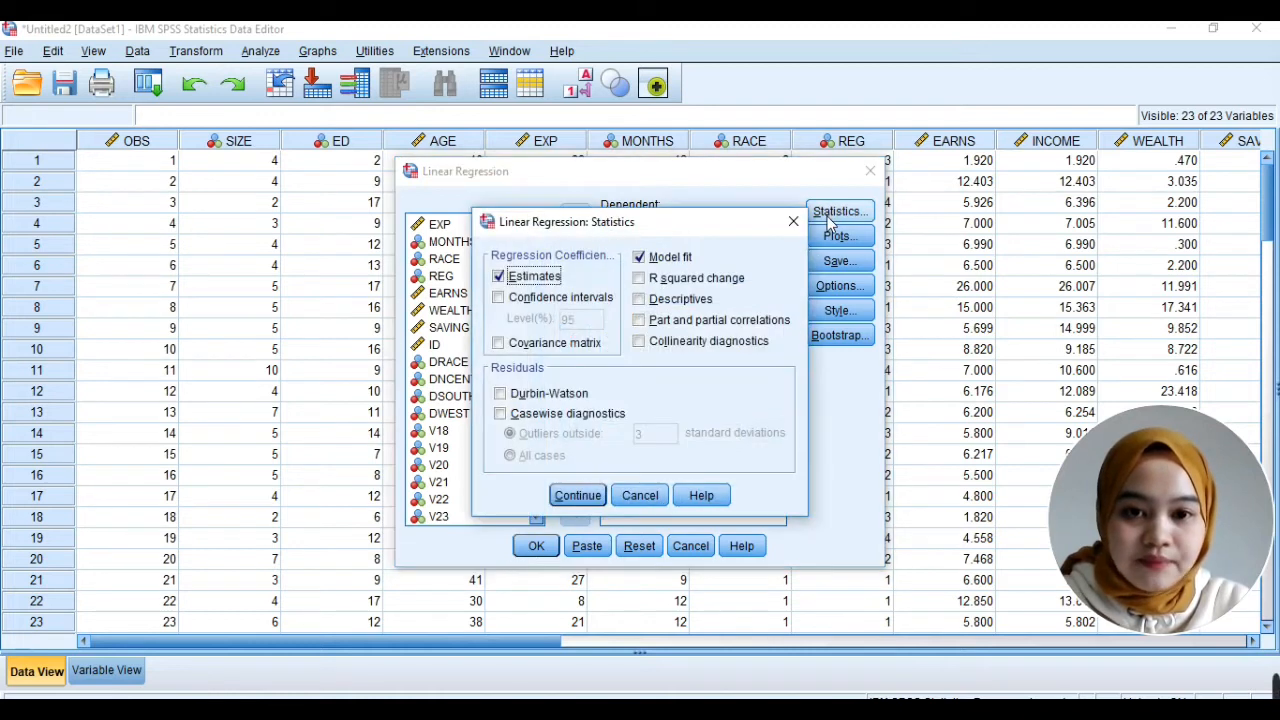
click(499, 344)
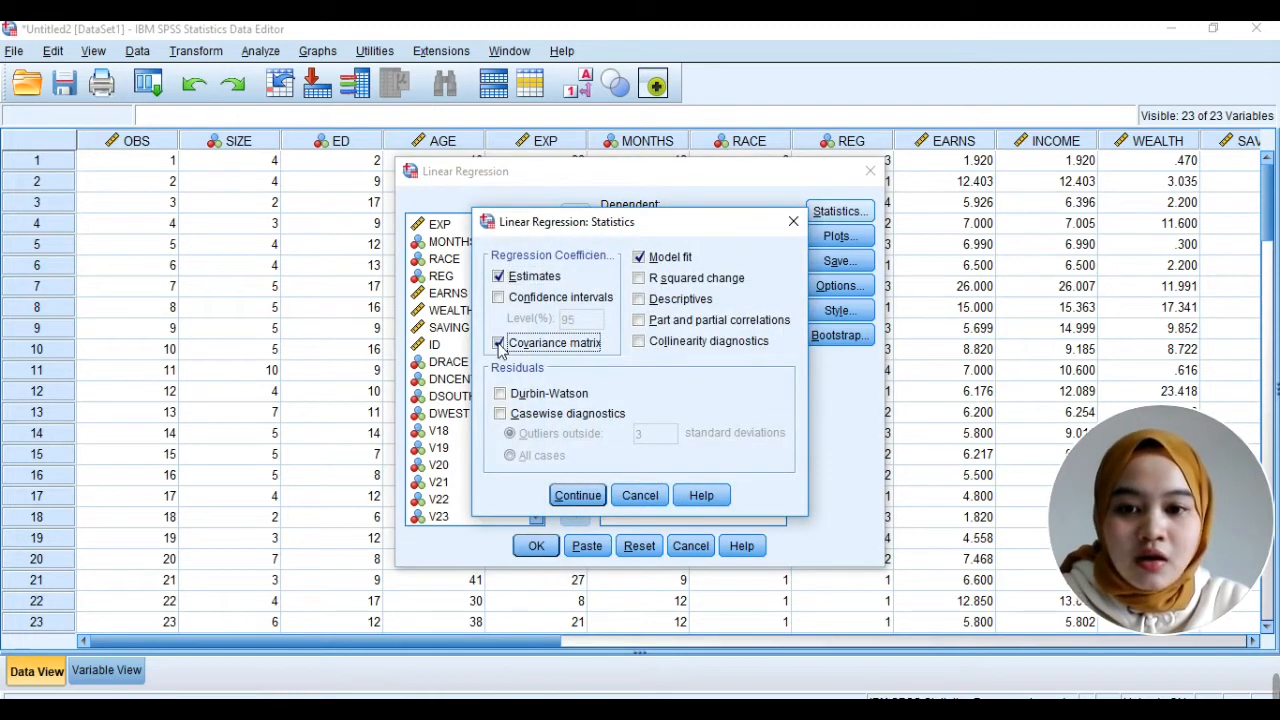
click(639, 342)
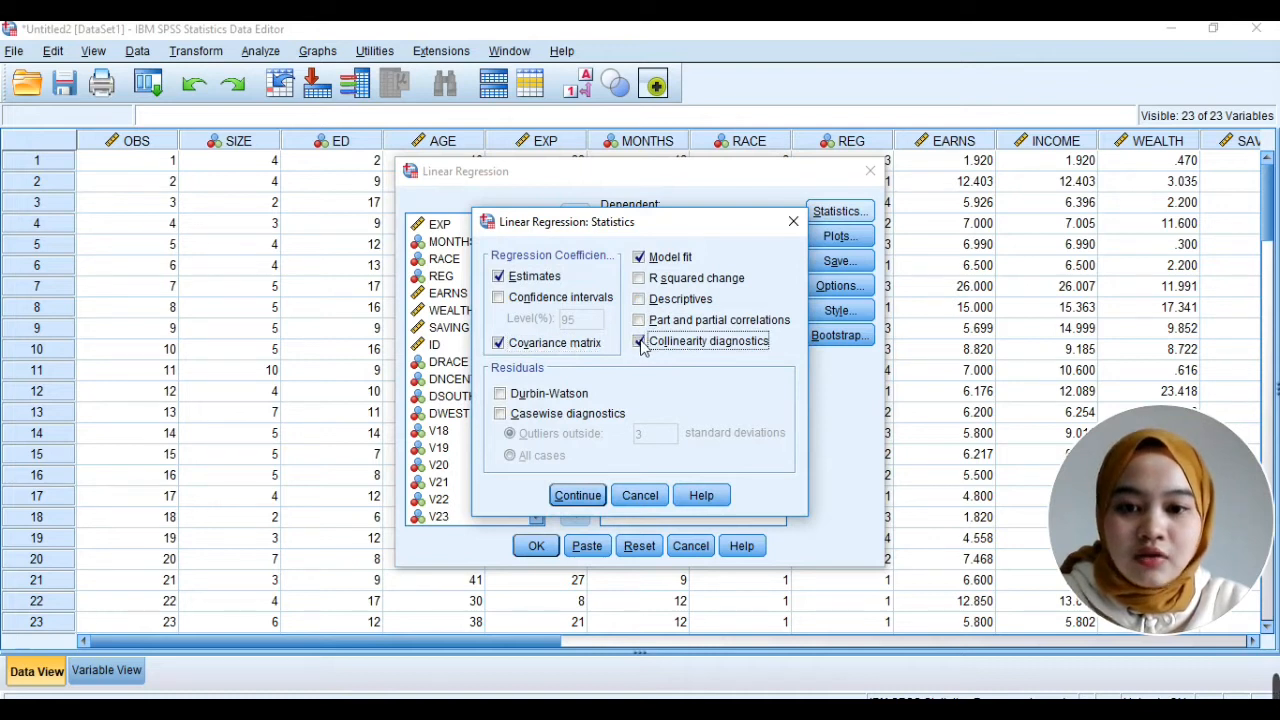
click(588, 500)
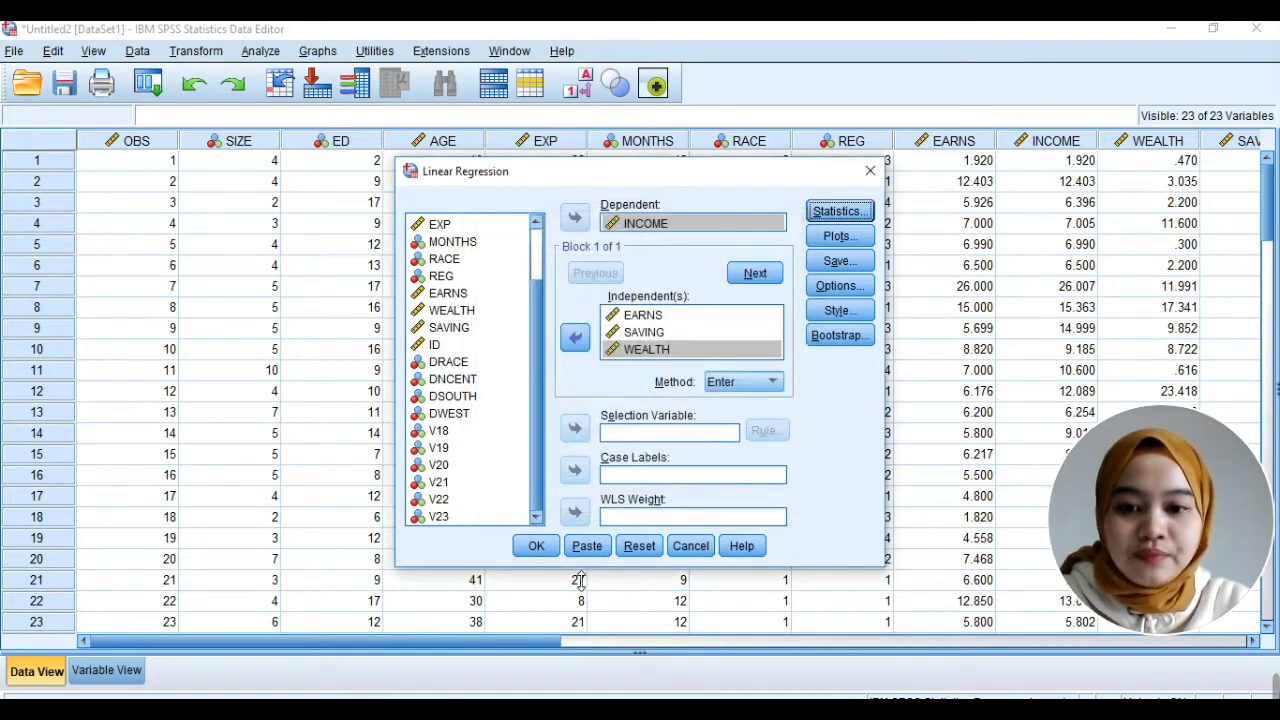
click(537, 546)
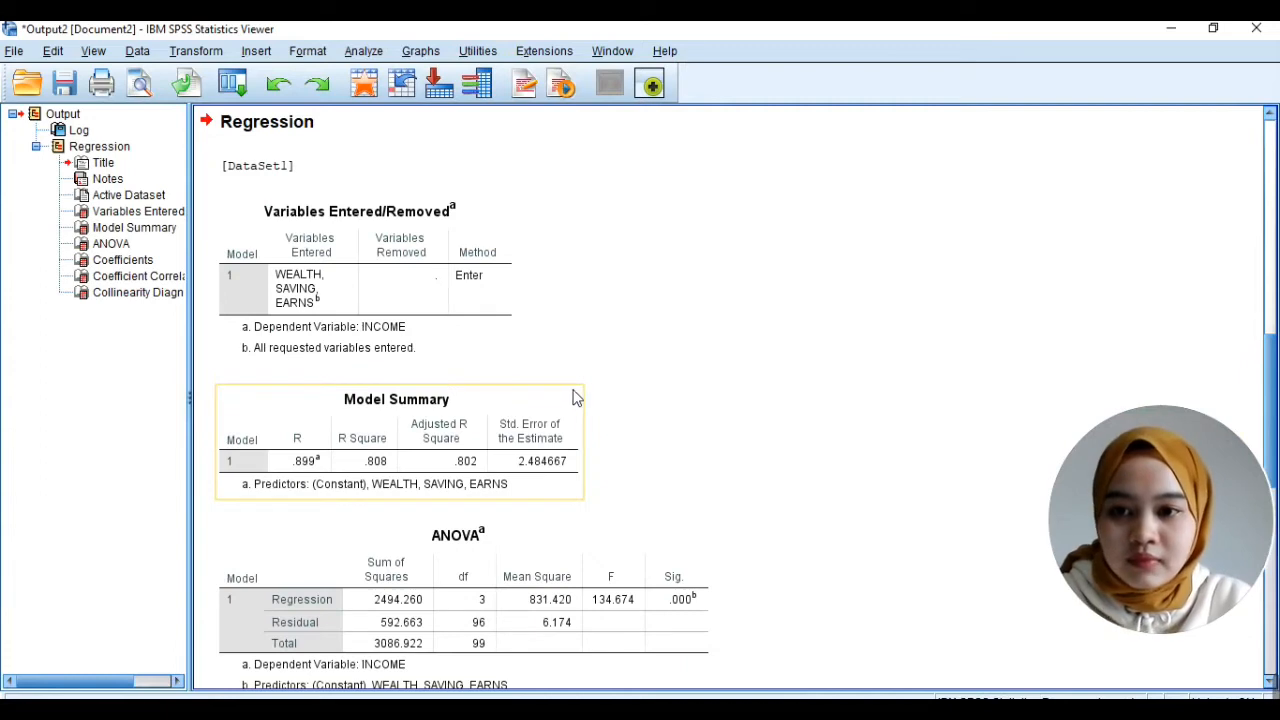
Examine the regression output, especially the coefficient correlations and the Tolerance and VIF values in the Coefficients table.
scroll(565, 400, down, 3)
scroll(562, 402, up, 7)
scroll(562, 405, up, 2)
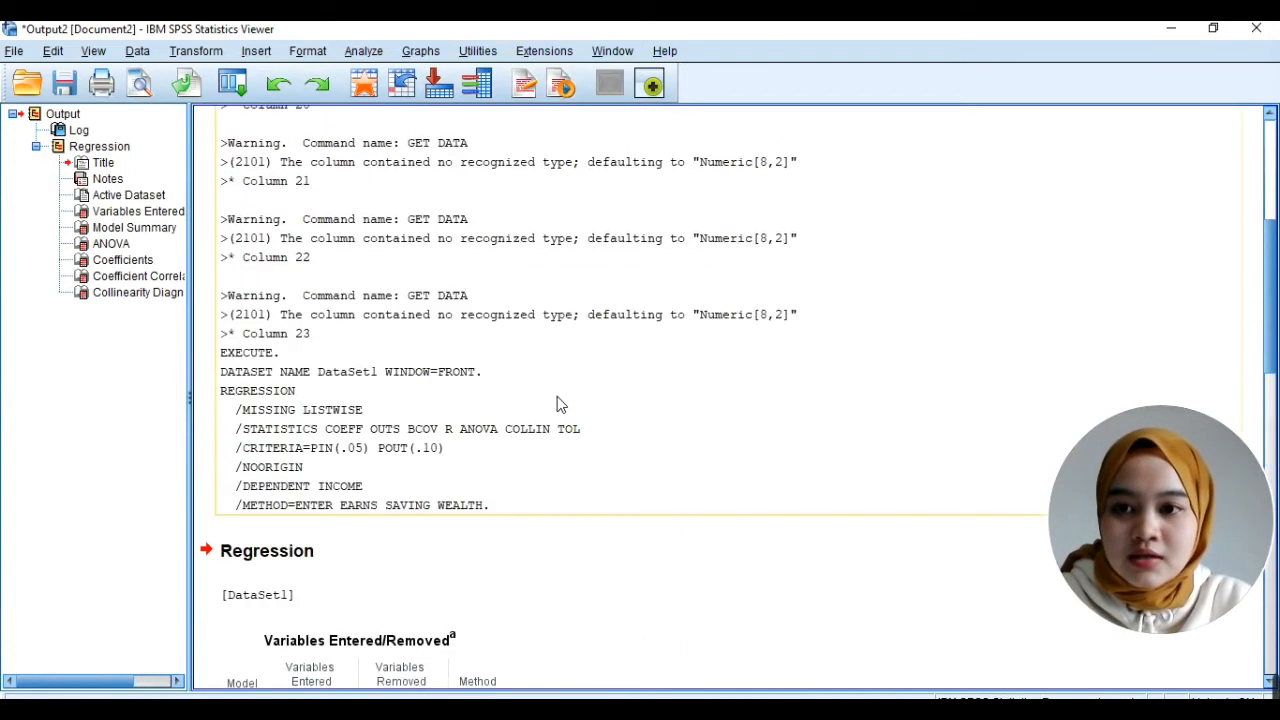
scroll(557, 400, up, 5)
scroll(558, 410, down, 12)
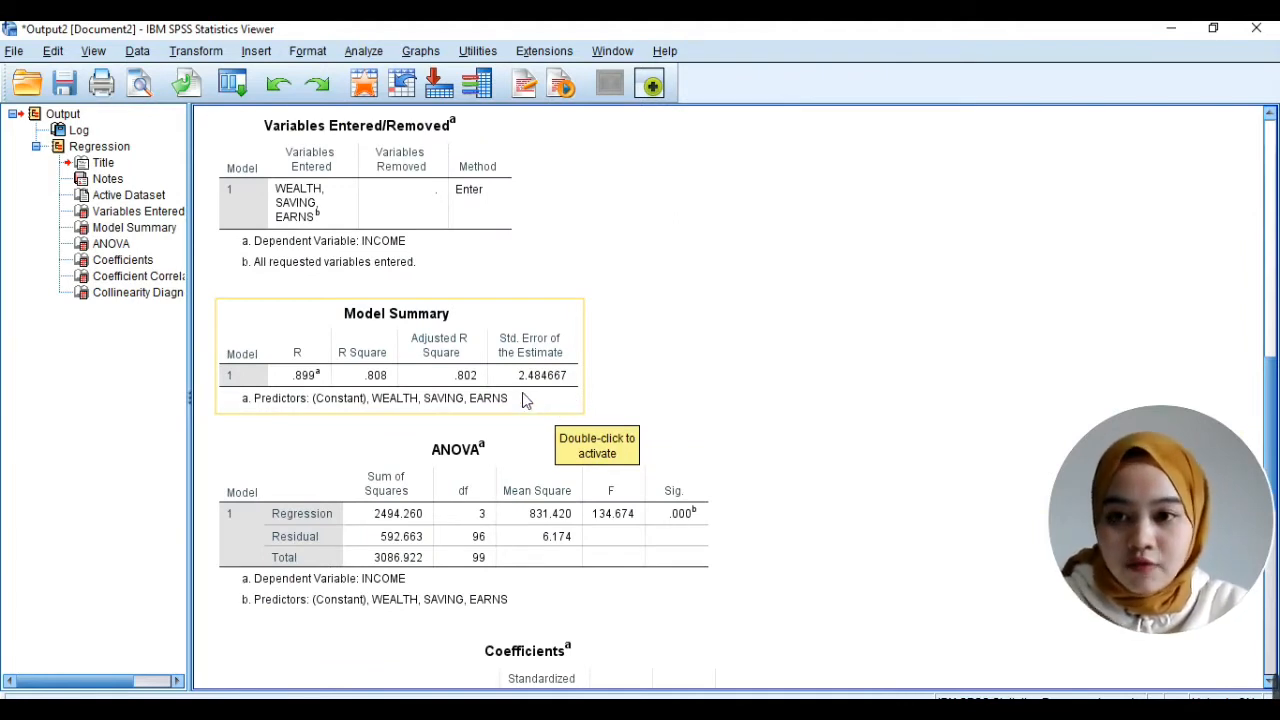
scroll(526, 395, down, 7)
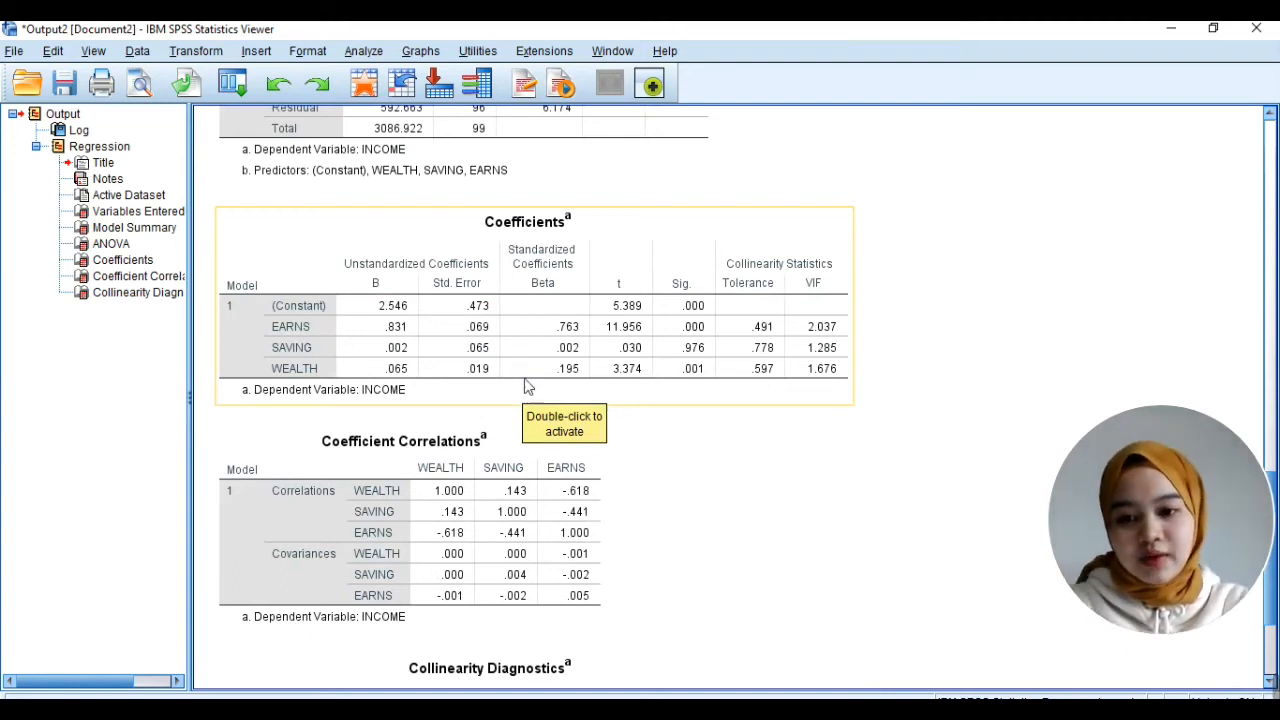
scroll(500, 410, down, 3)
click(420, 365)
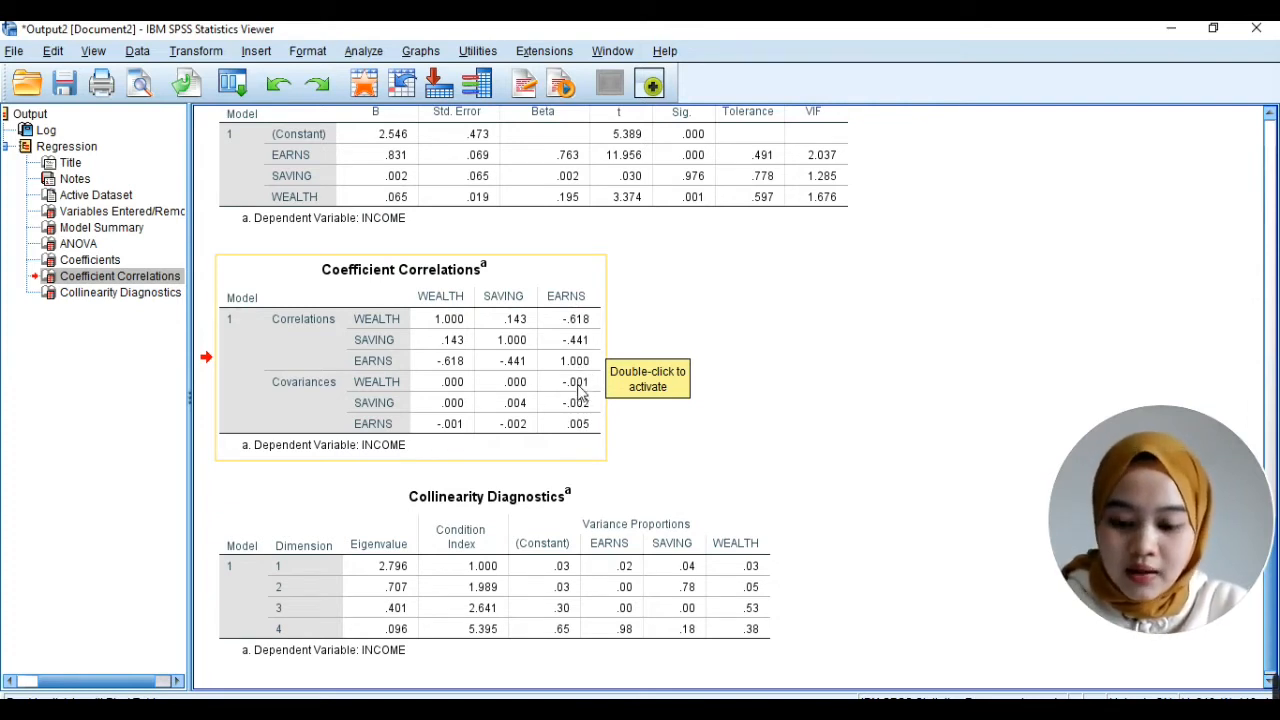
scroll(580, 396, up, 3)
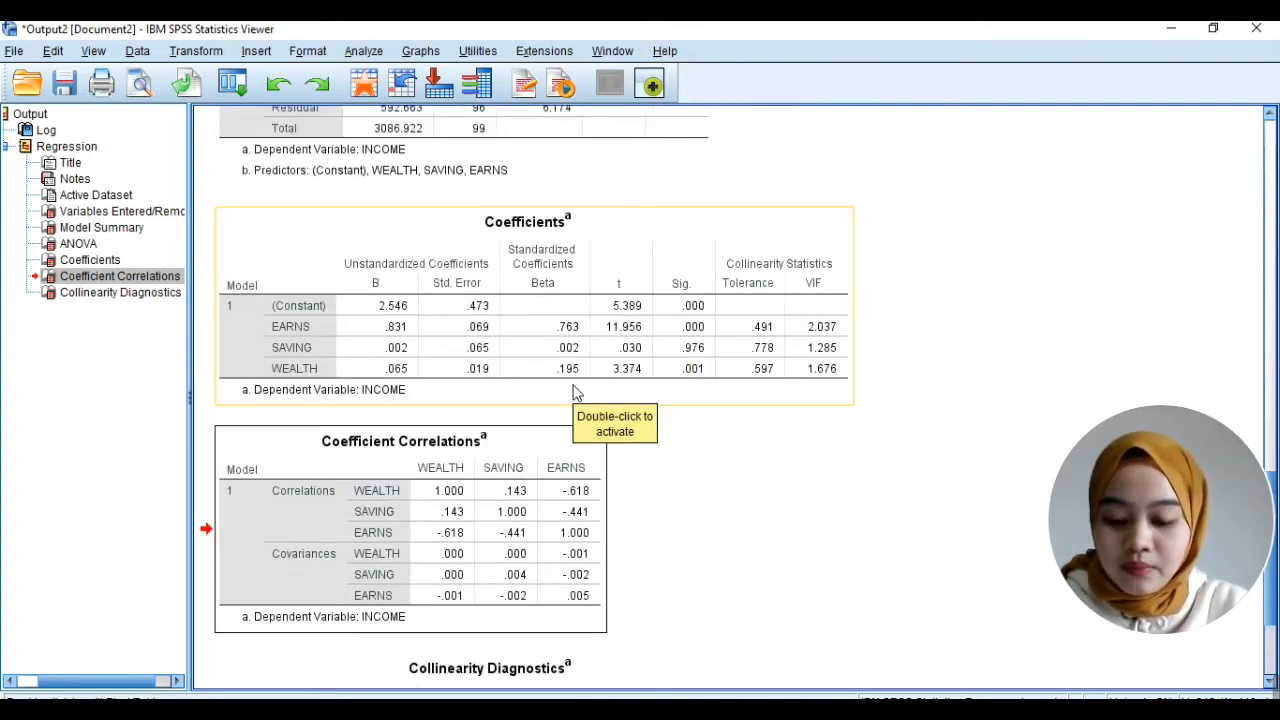
click(610, 280)
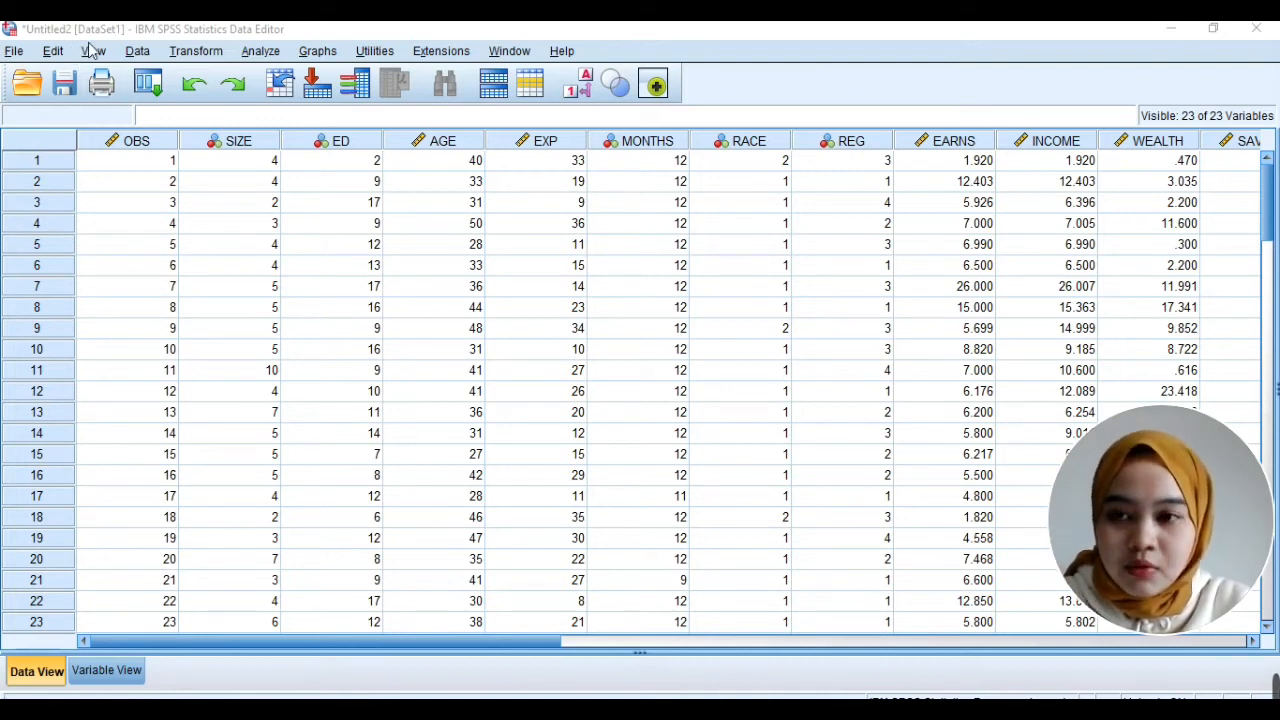
Rerun the linear regression of INCOME on EARNS, SAVING and WEALTH with the Durbin-Watson residual statistic added.
click(250, 52)
mouse_move(318, 284)
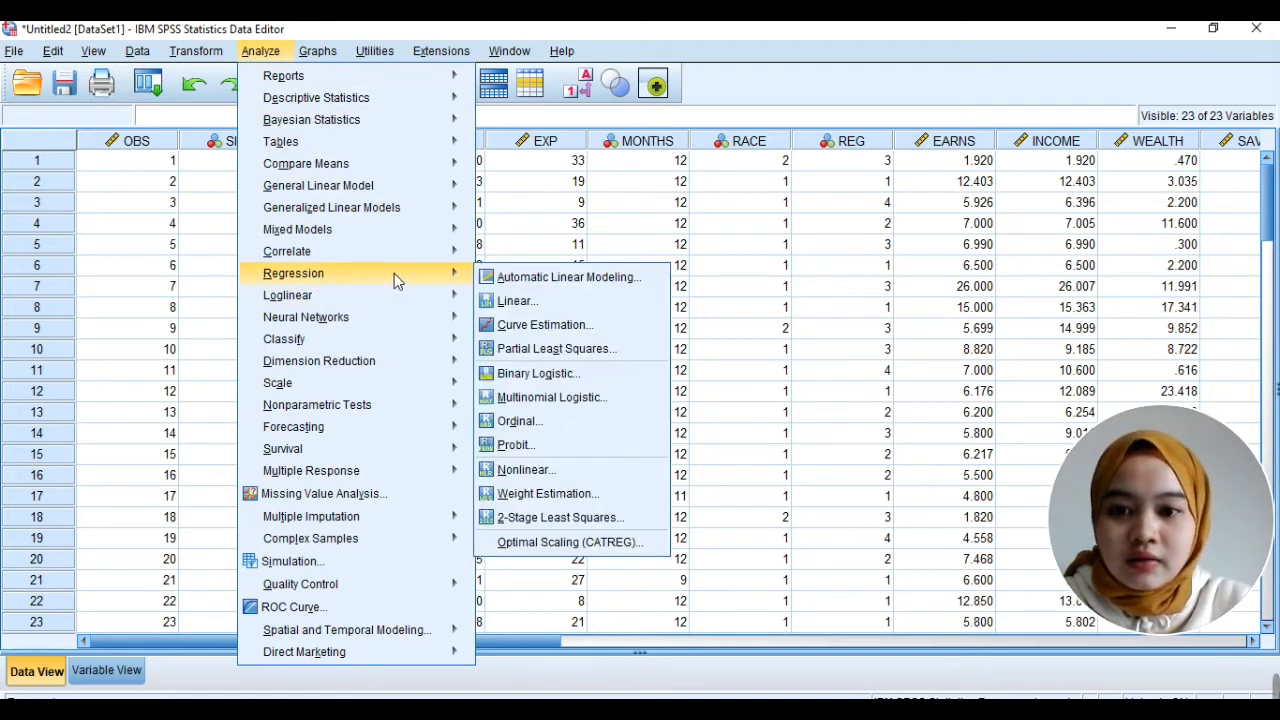
click(524, 302)
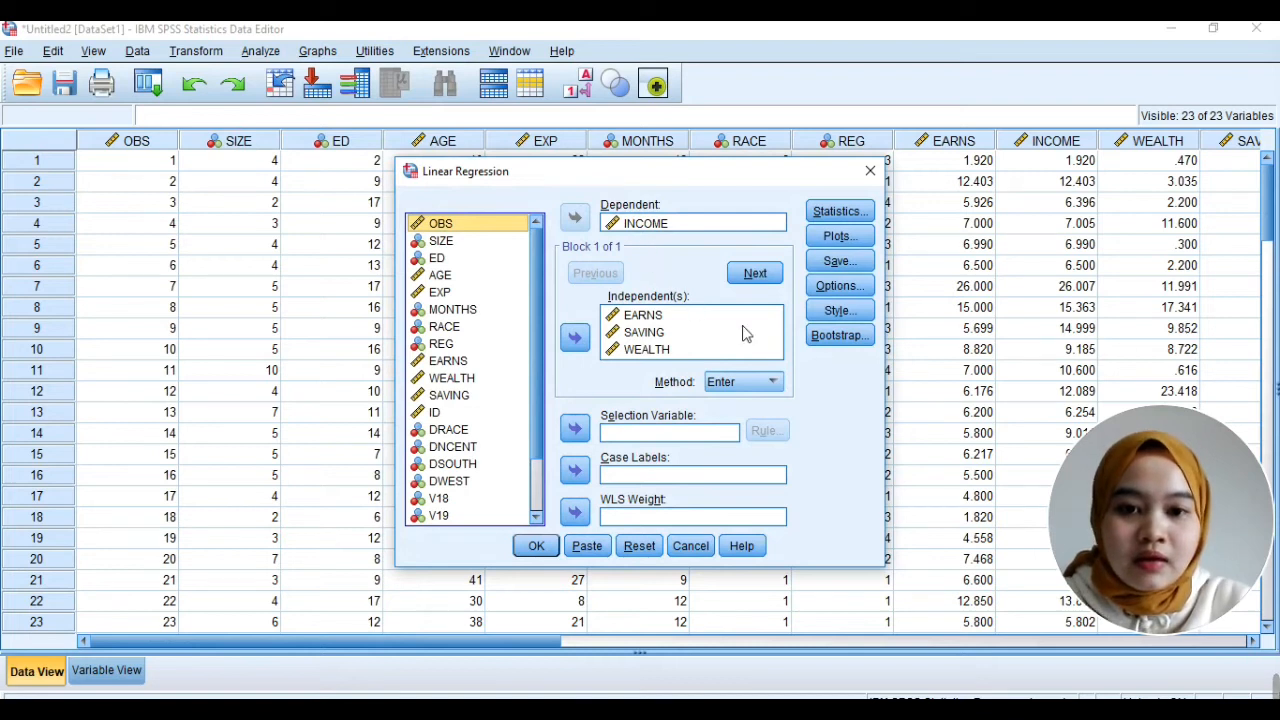
click(828, 214)
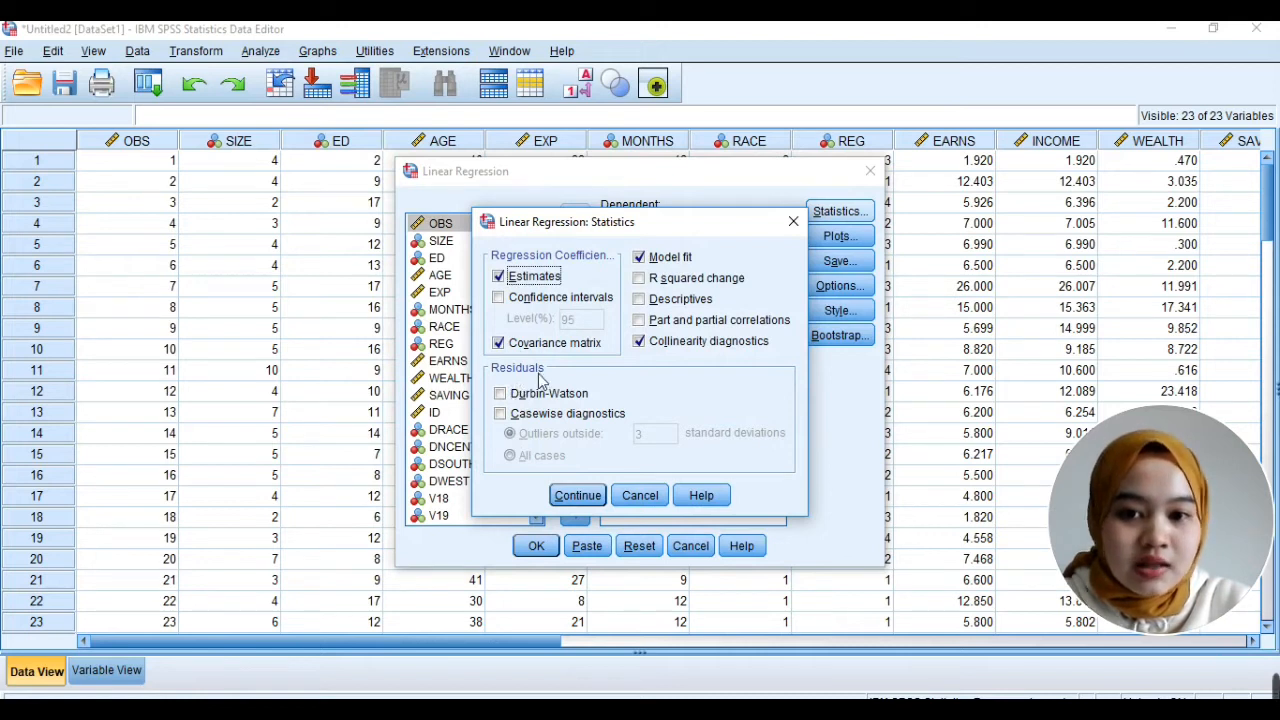
click(501, 394)
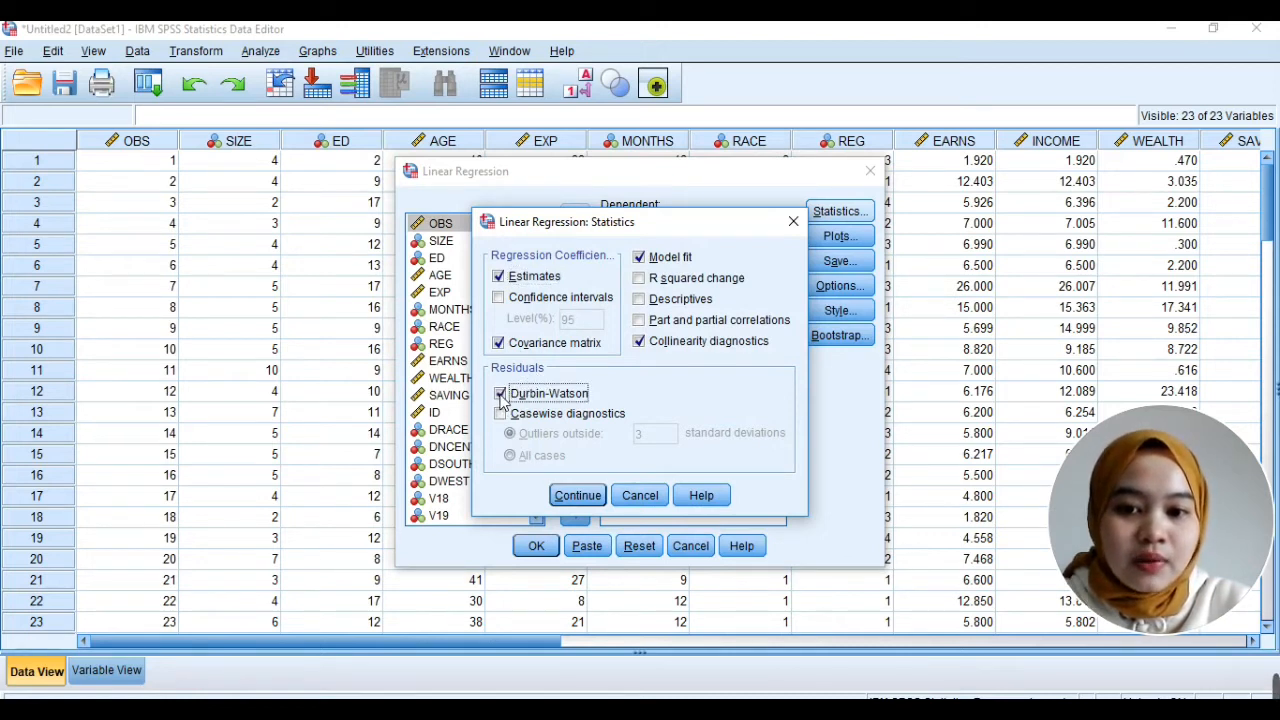
click(580, 497)
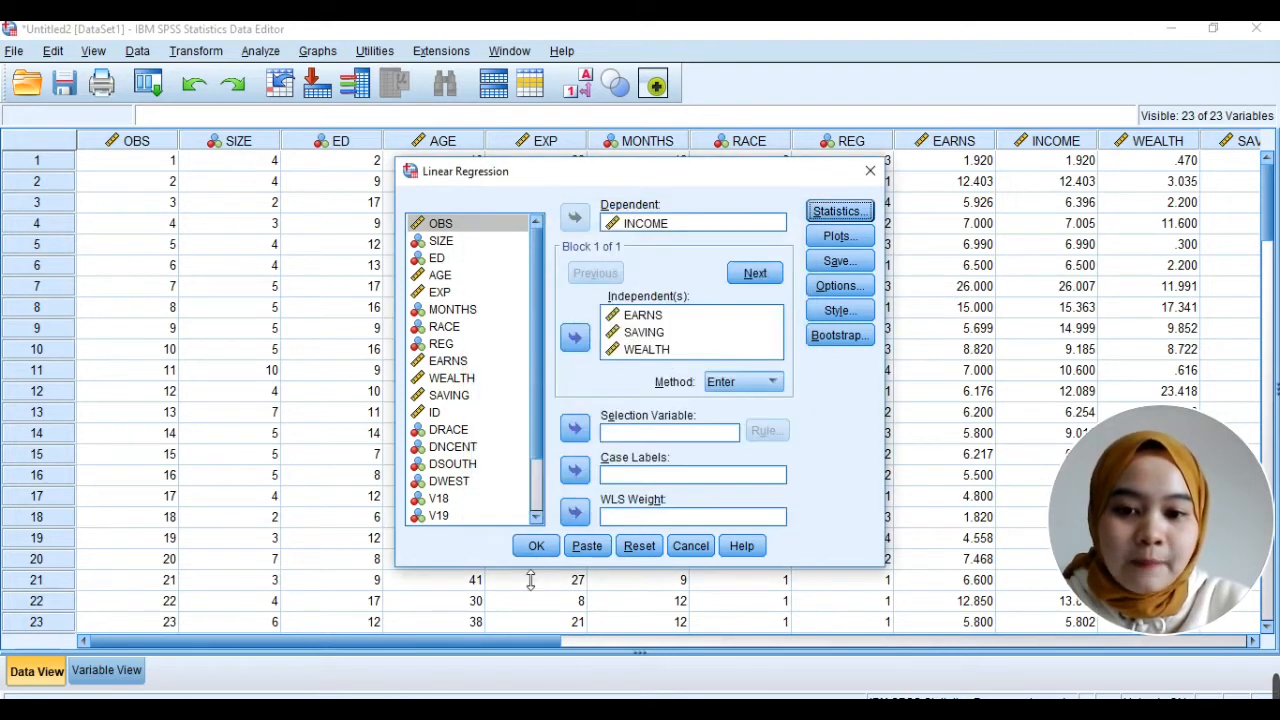
click(533, 547)
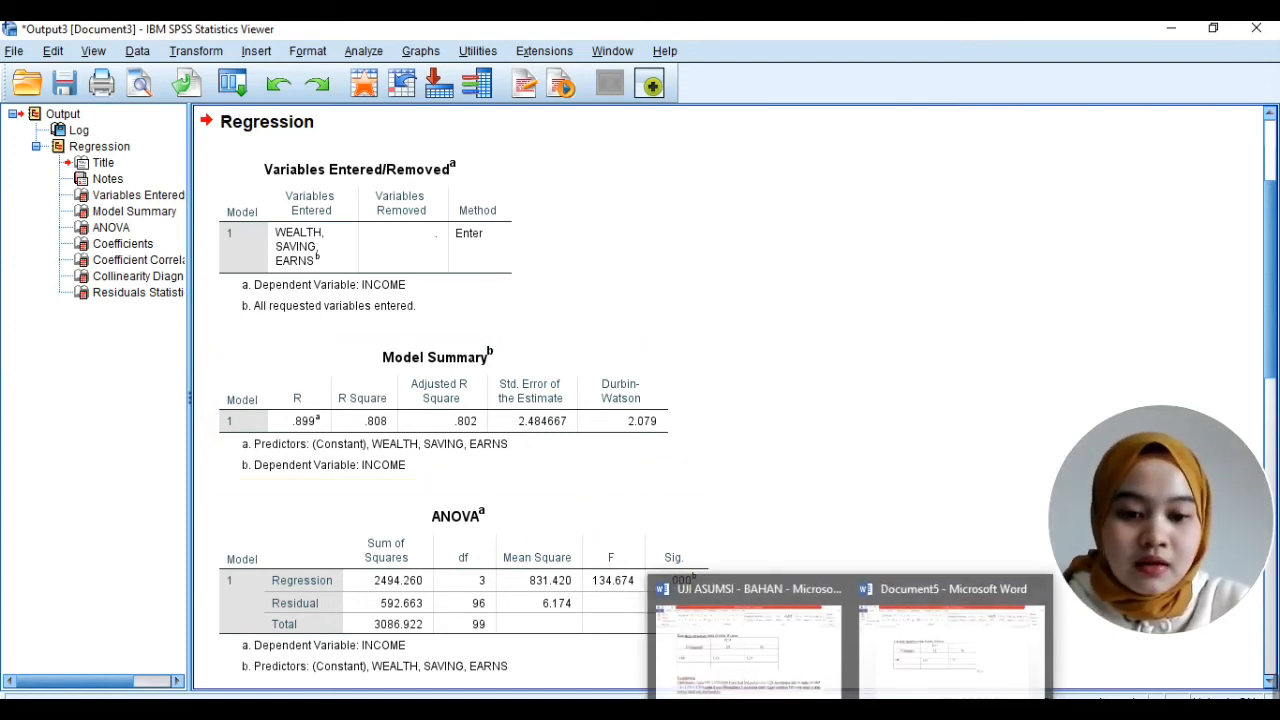
View the Durbin-Watson table in the Word document, then check the sample size at the last OBS case of the SPSS dataset.
click(937, 640)
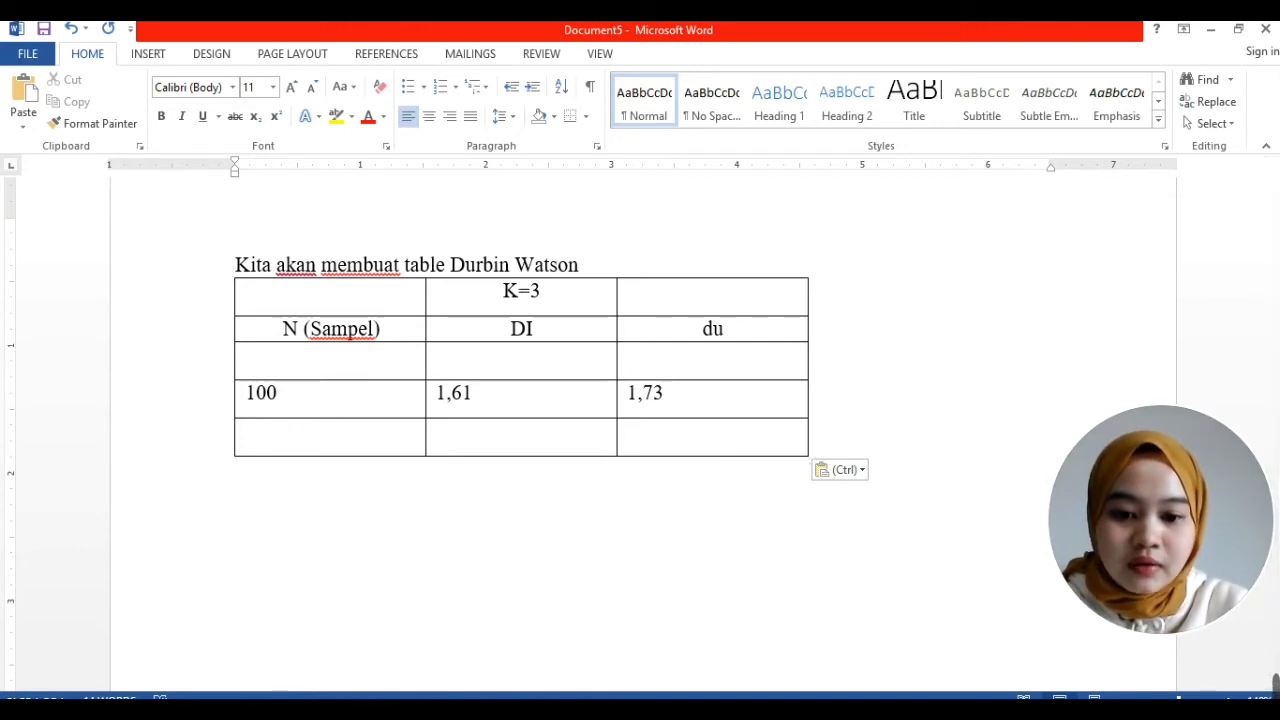
click(697, 654)
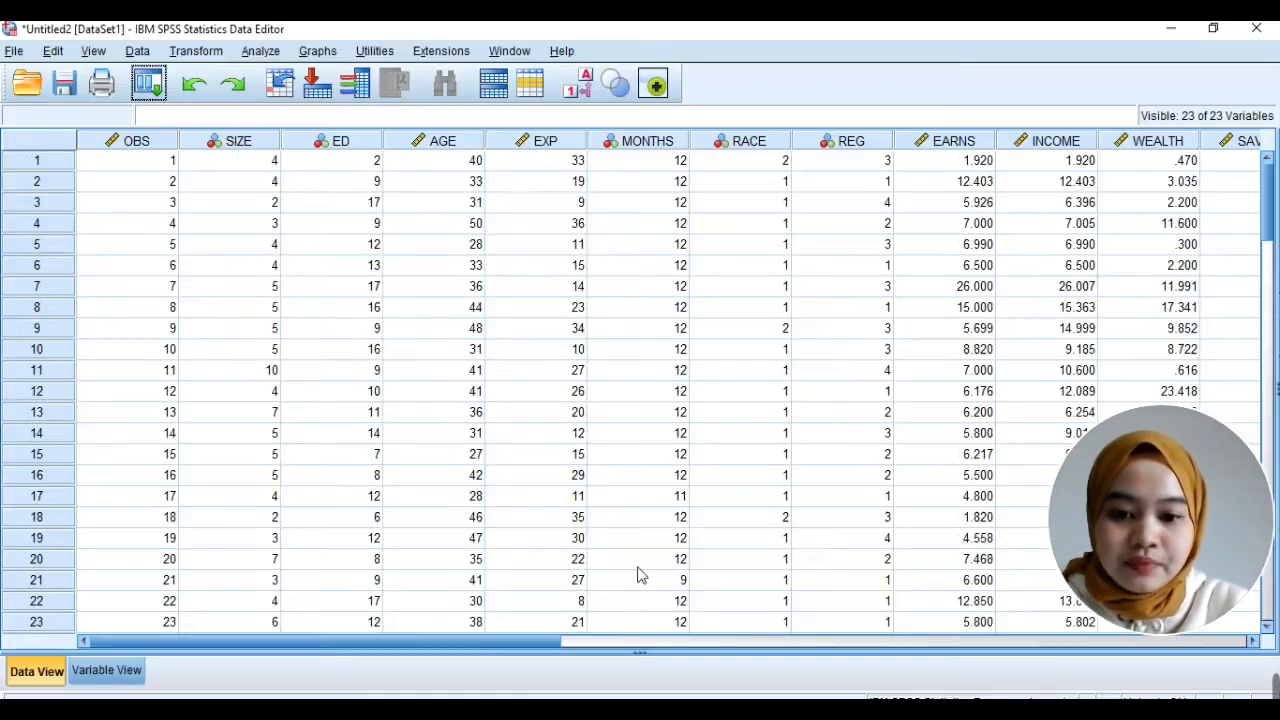
click(1267, 480)
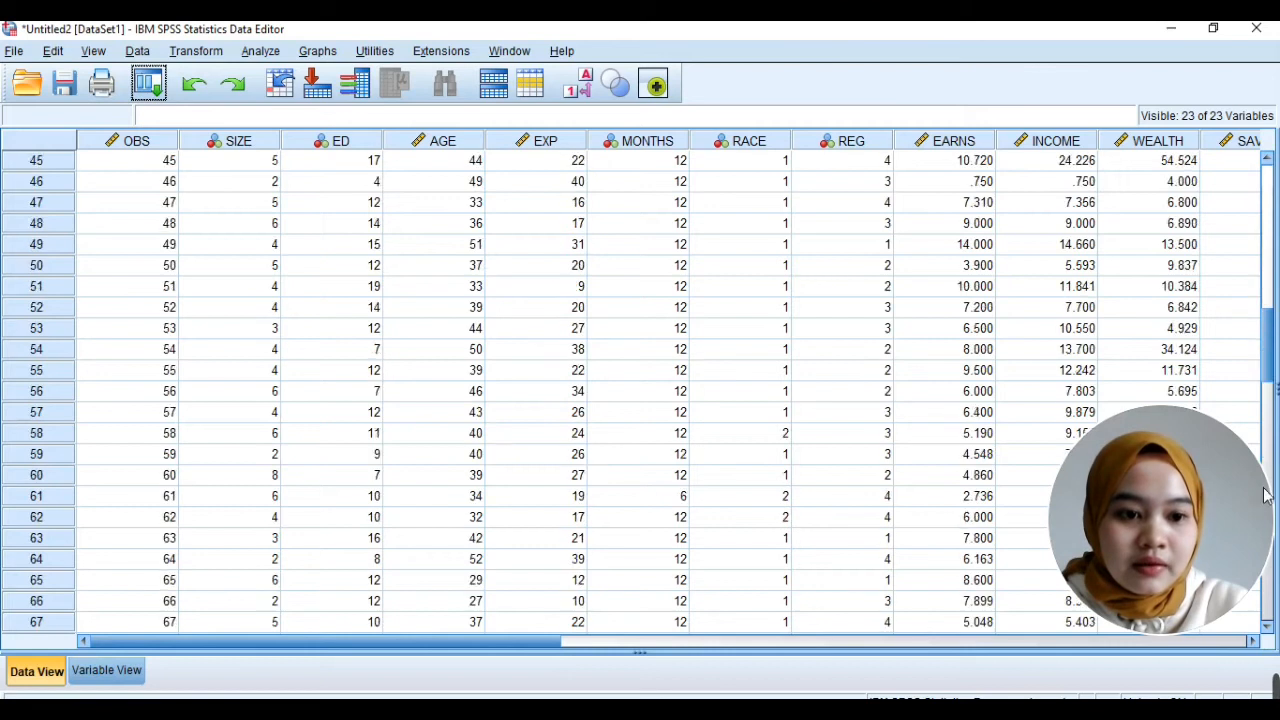
click(1267, 490)
click(1267, 490)
click(140, 355)
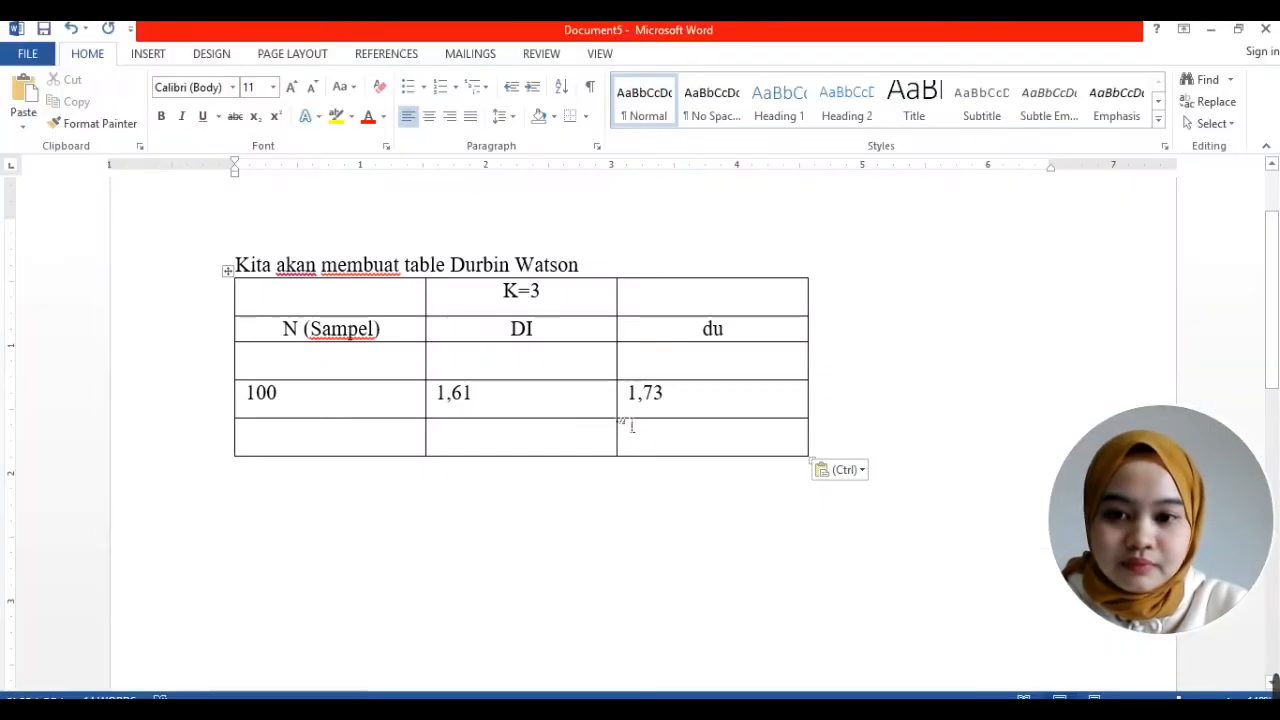
Compare the Durbin-Watson value in the SPSS Model Summary with the Dl and du bounds for K=3 in the Word table.
mouse_move(713, 708)
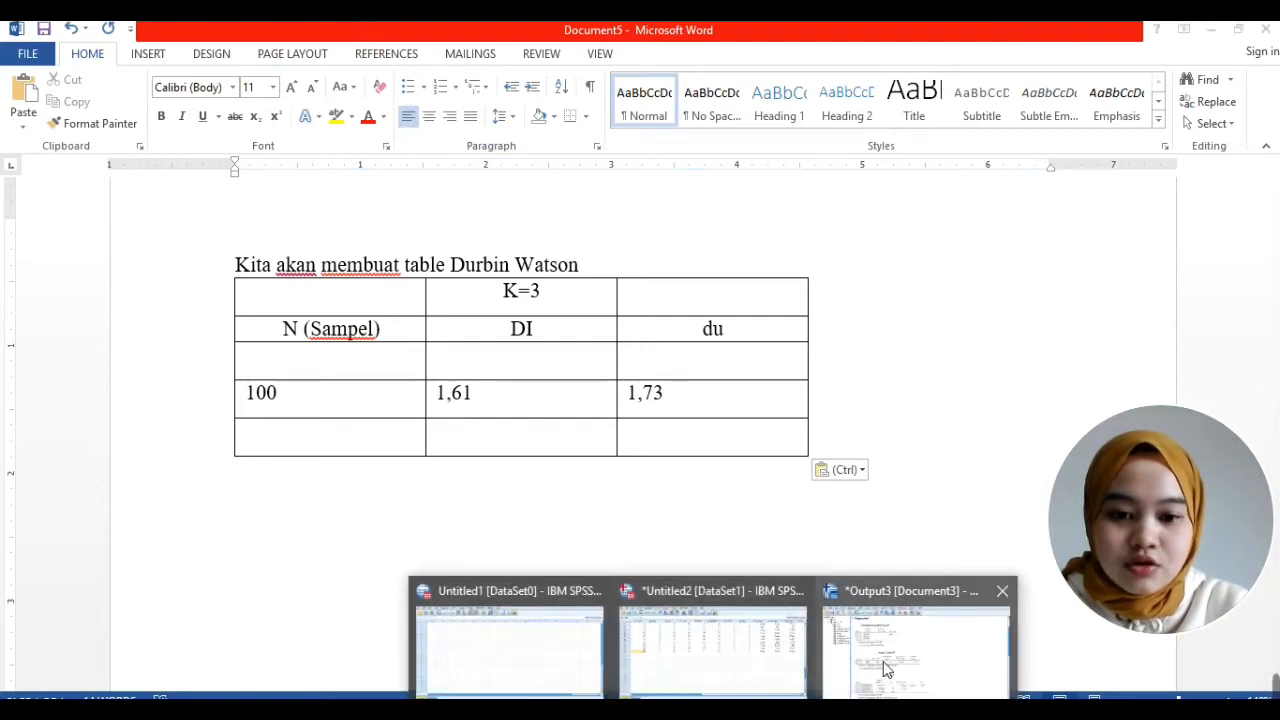
mouse_move(884, 667)
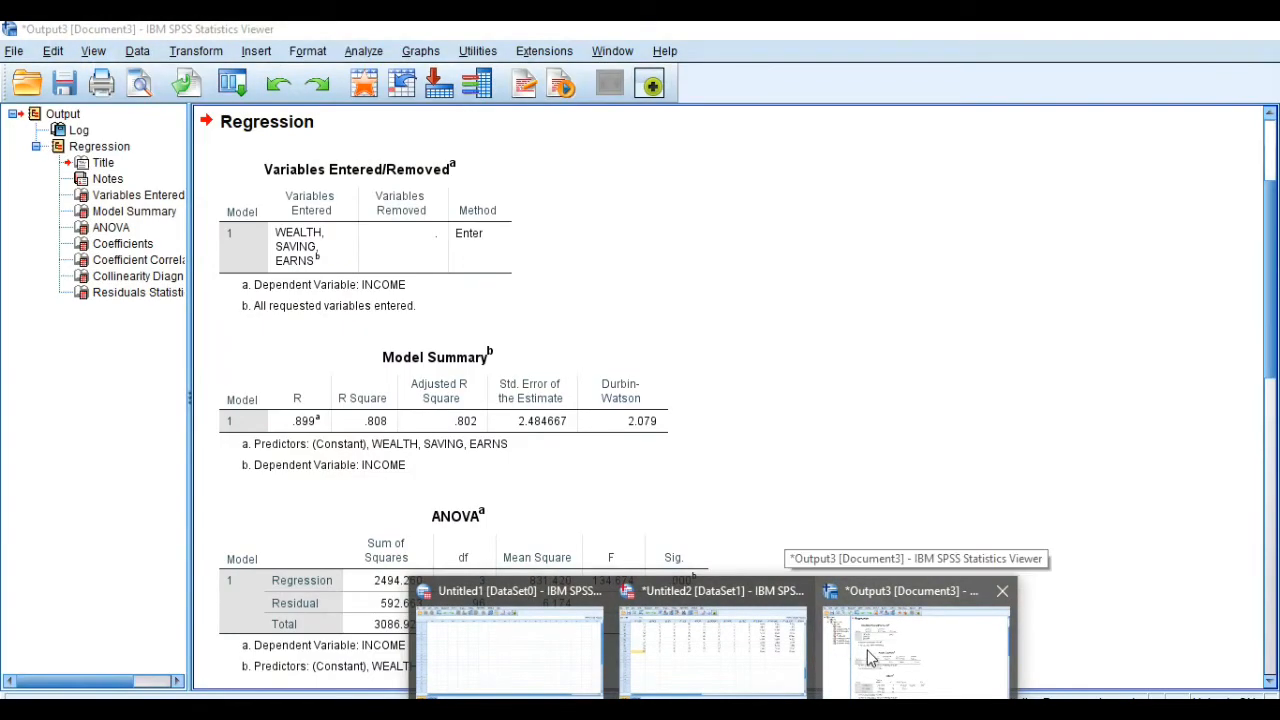
click(867, 650)
click(446, 414)
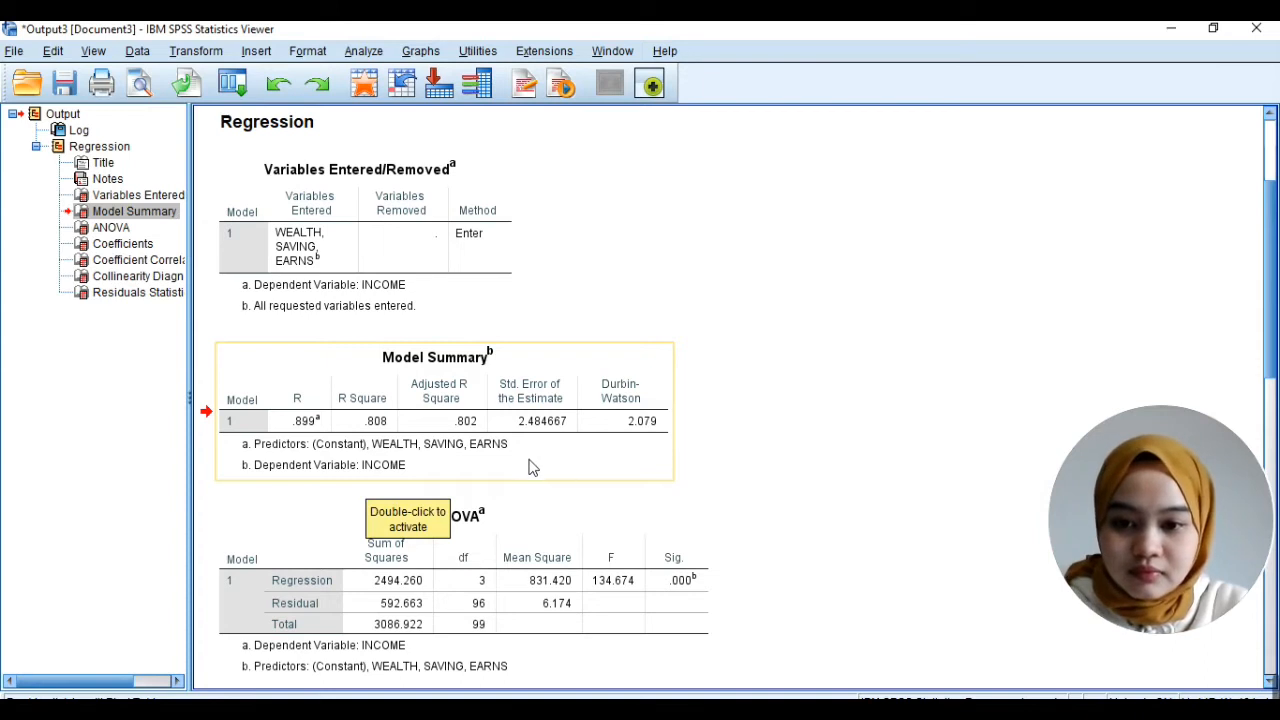
scroll(533, 472, down, 2)
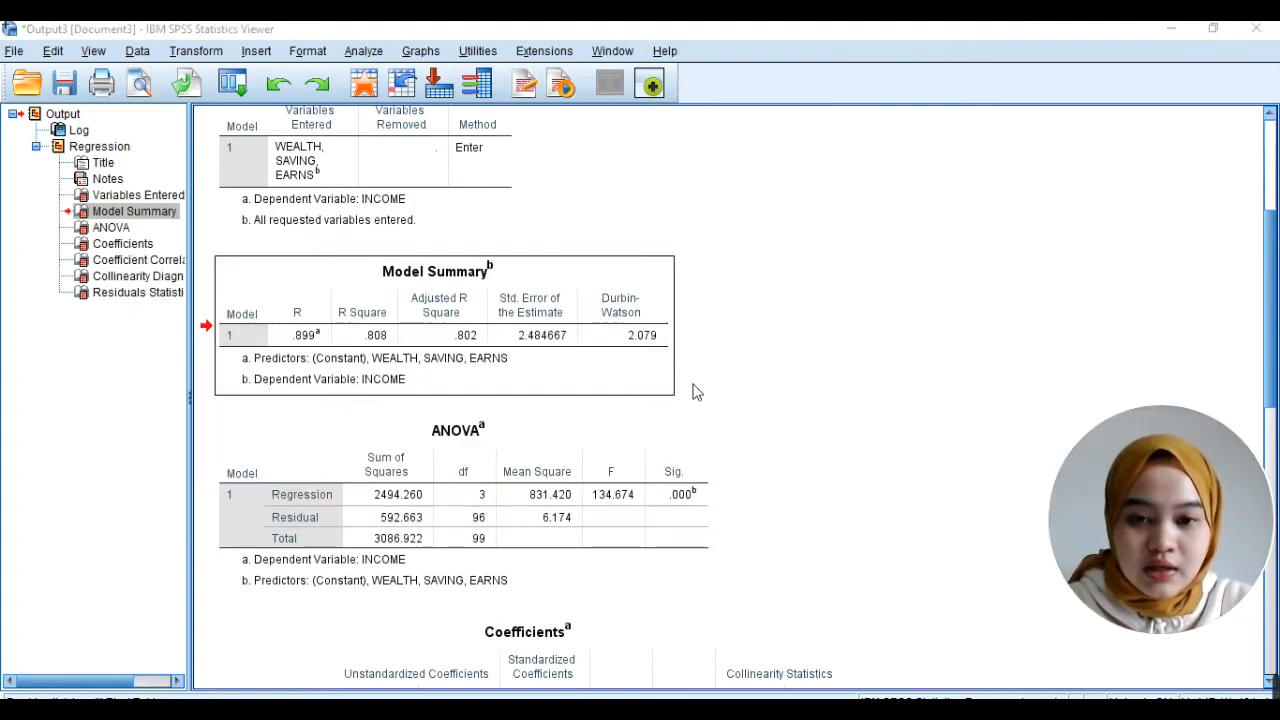
key(alt+Tab)
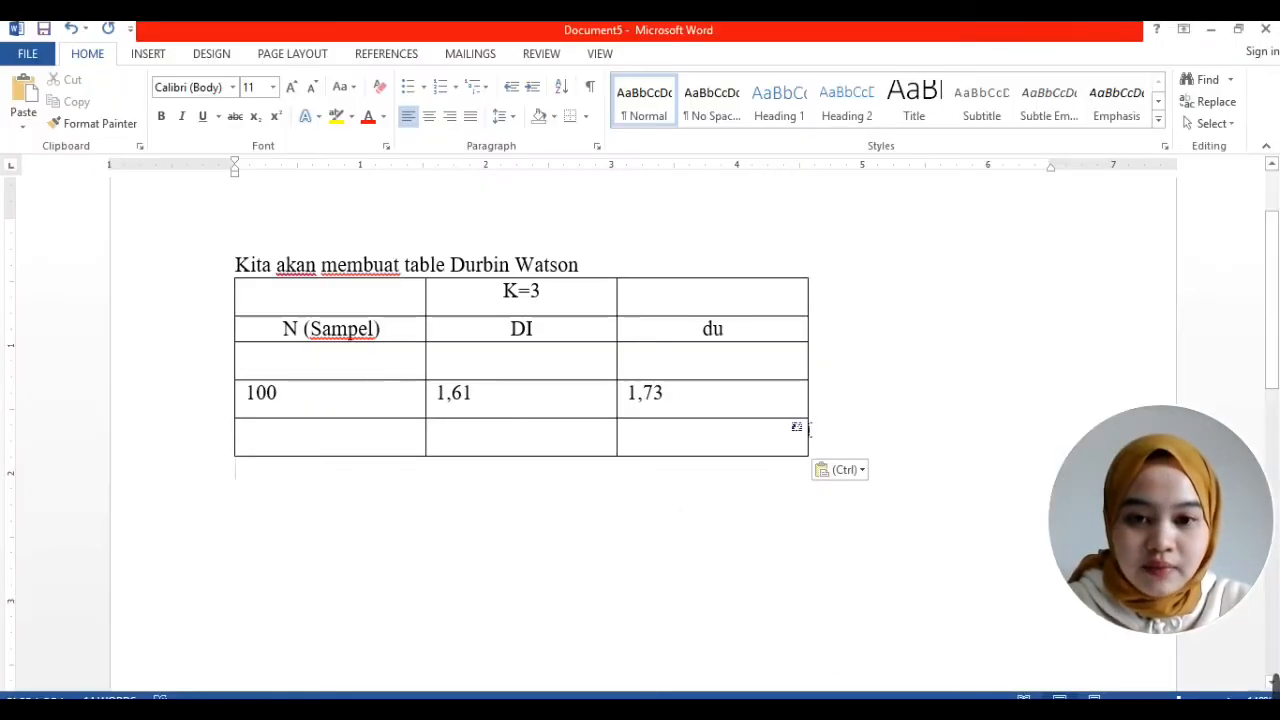
key(alt+Tab)
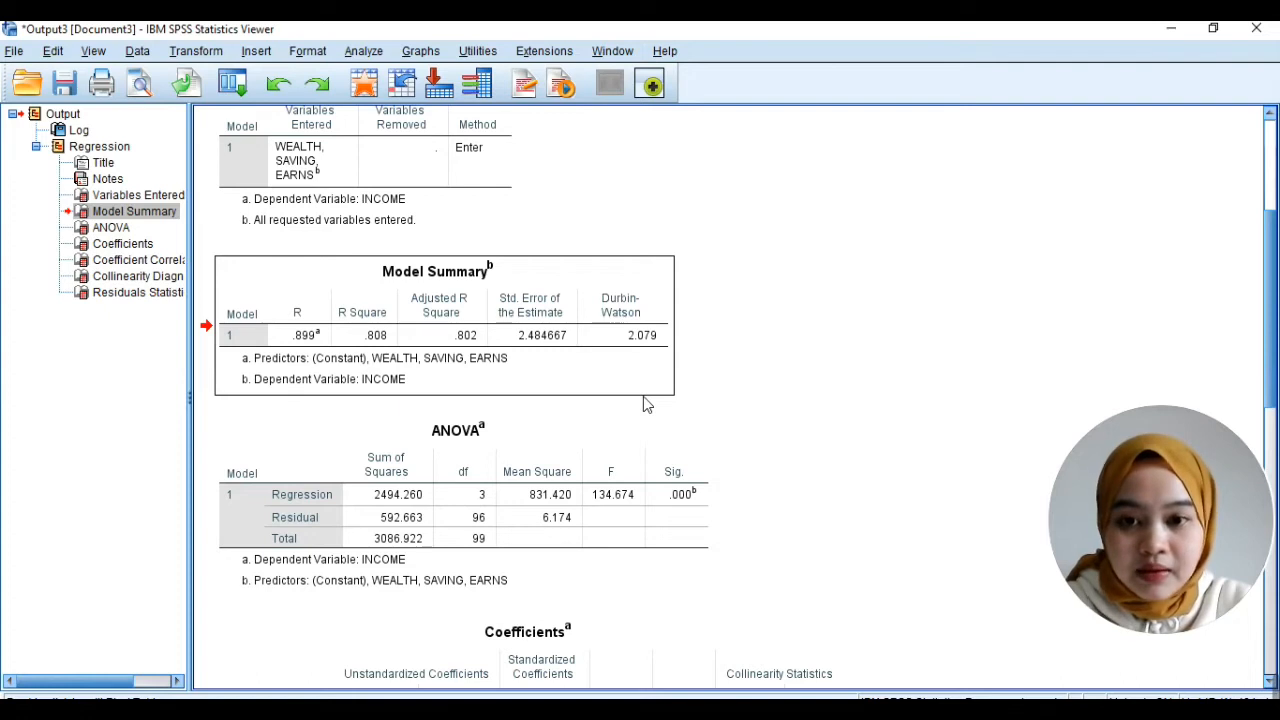
key(alt+Tab)
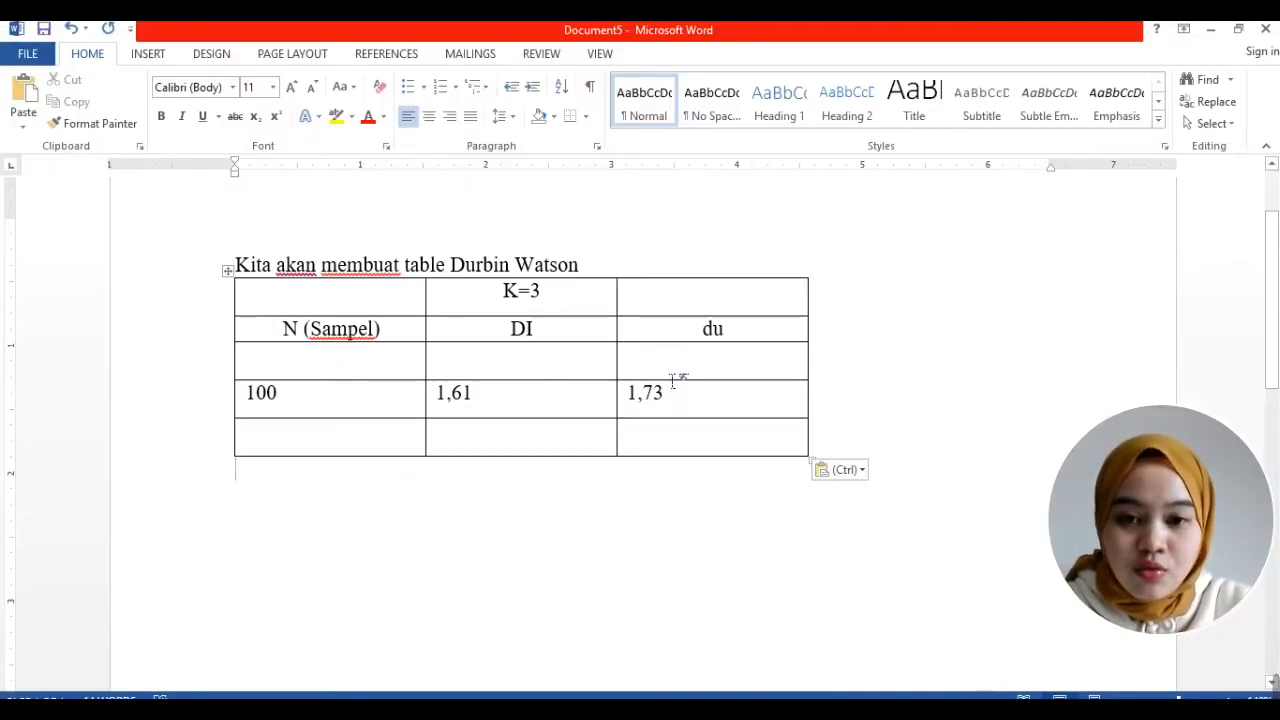
key(alt+Tab)
key(alt+Tab)
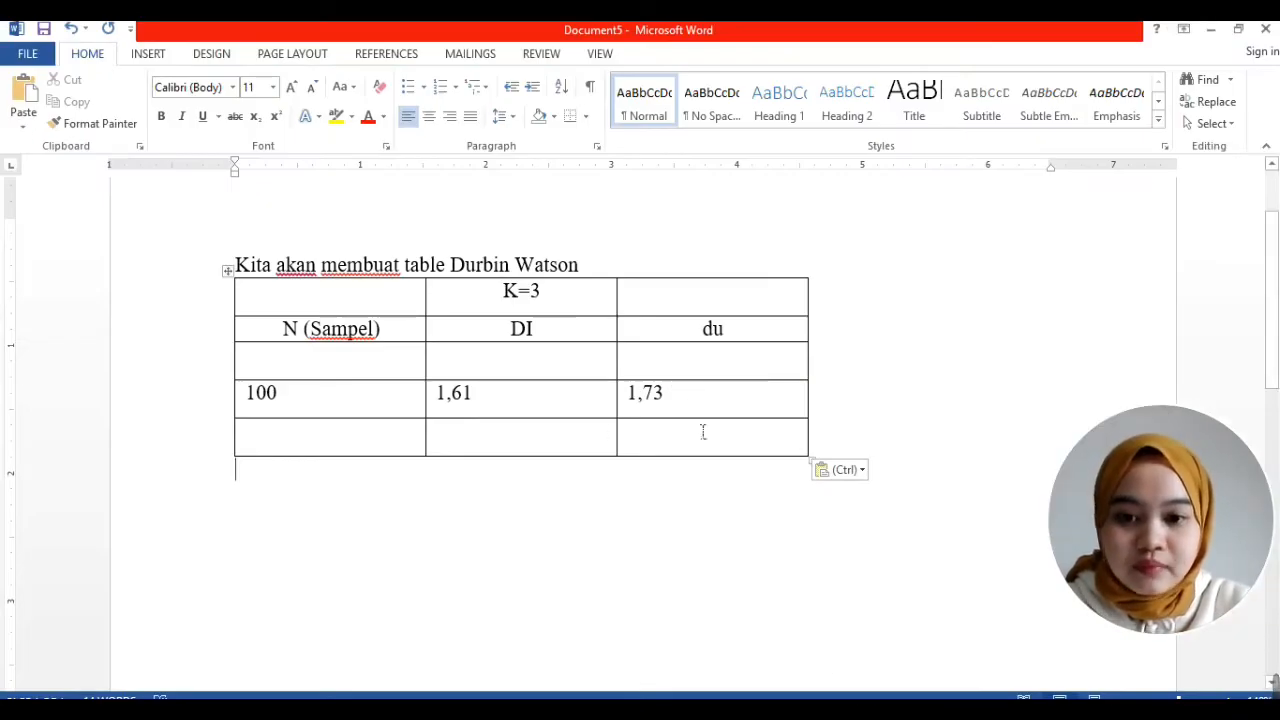
Rerun the linear regression of INCOME on EARNS, SAVING and WEALTH with a scatterplot of *SRESID on Y against *ZPRED on X.
key(alt+Tab)
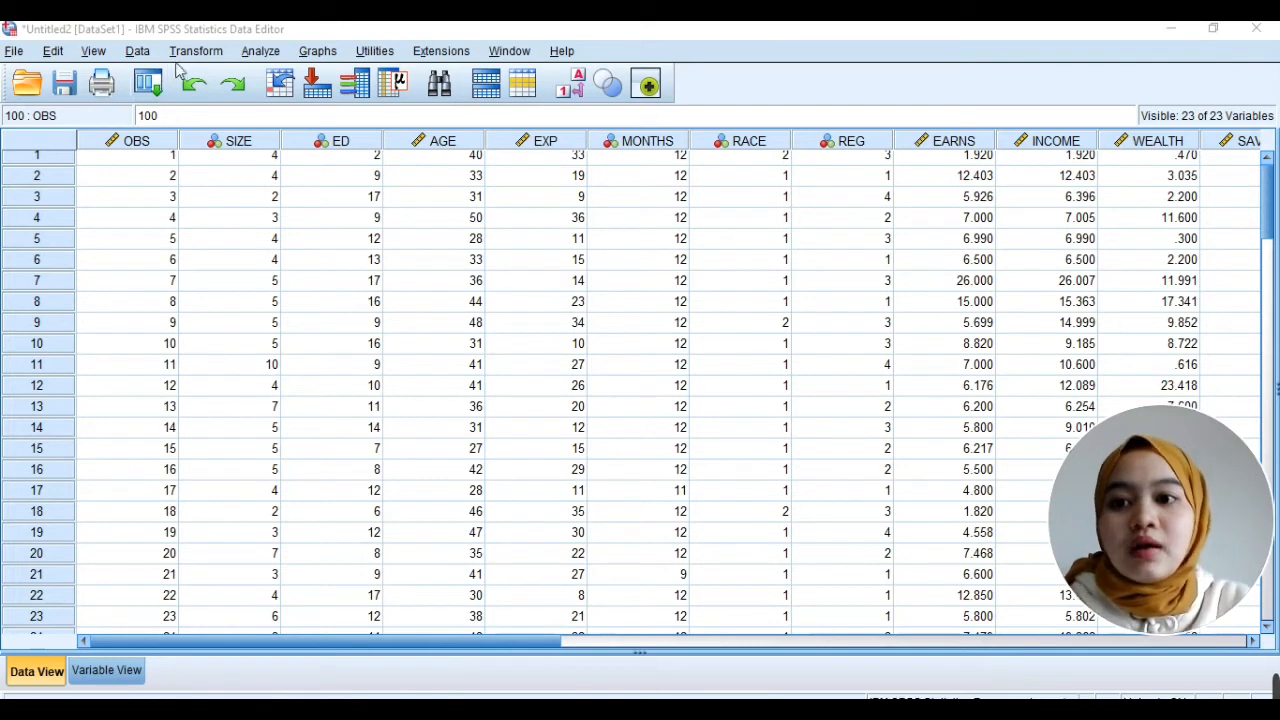
click(272, 55)
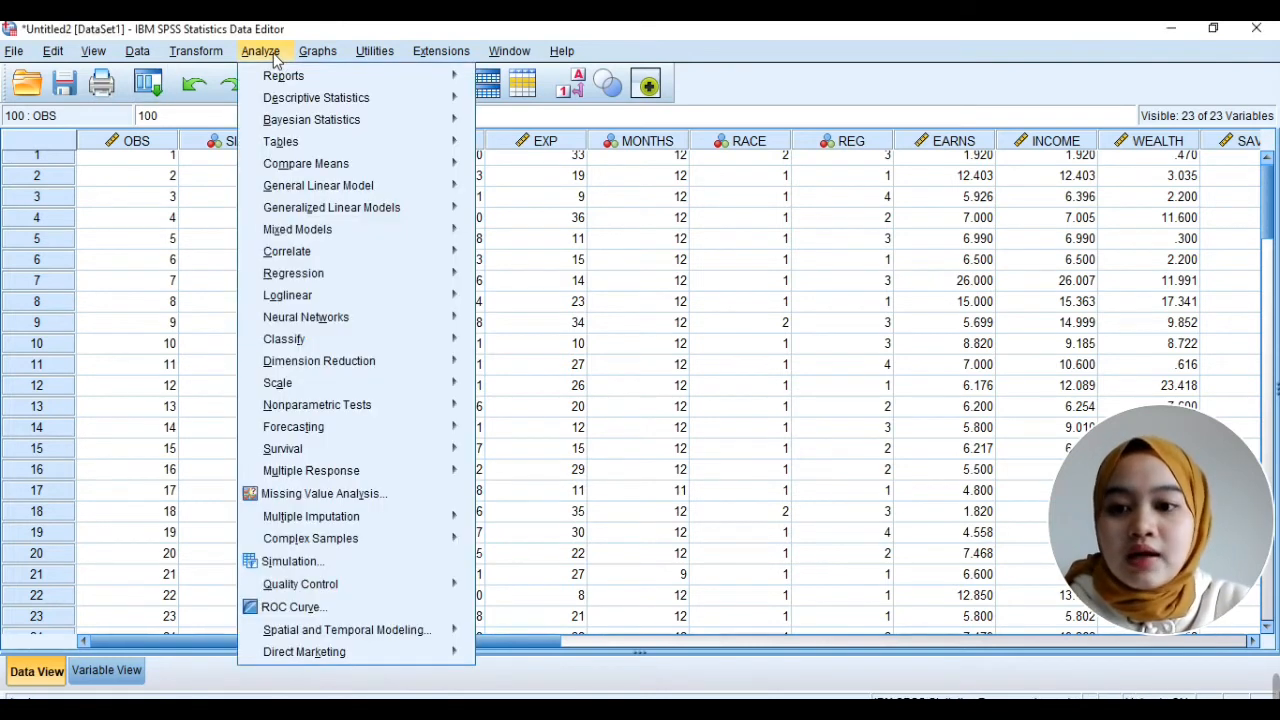
mouse_move(332, 268)
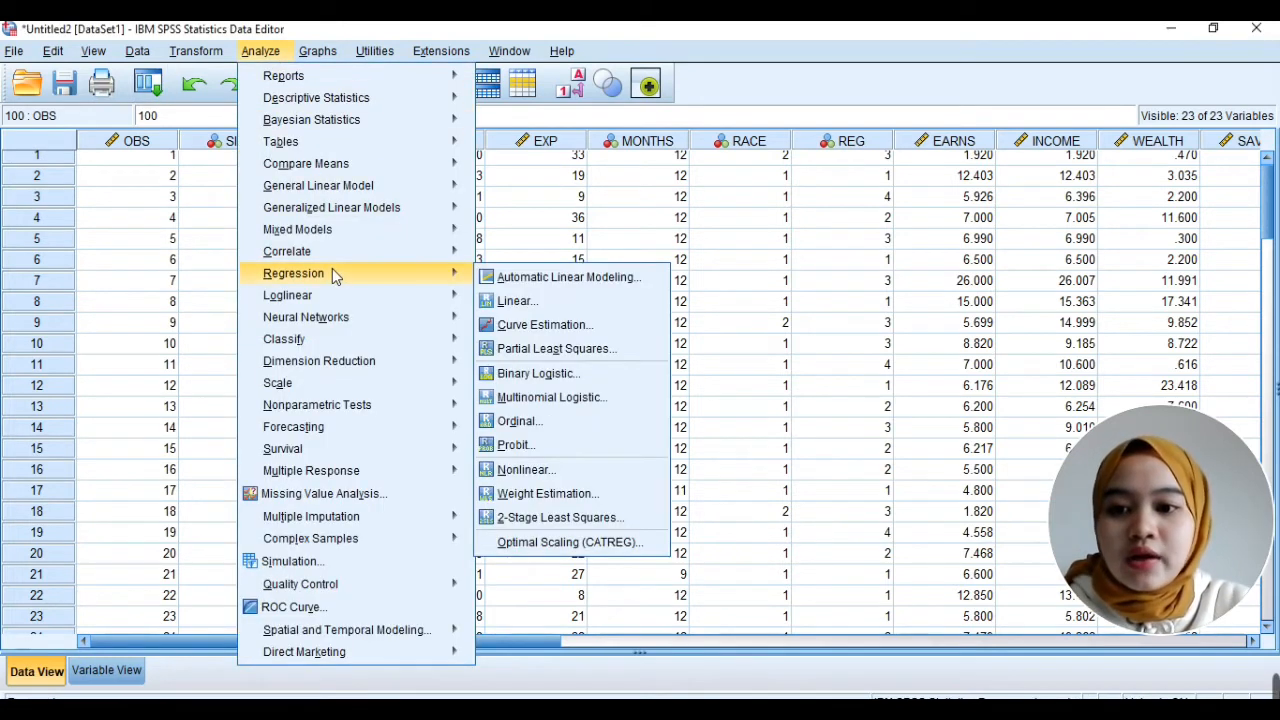
click(516, 301)
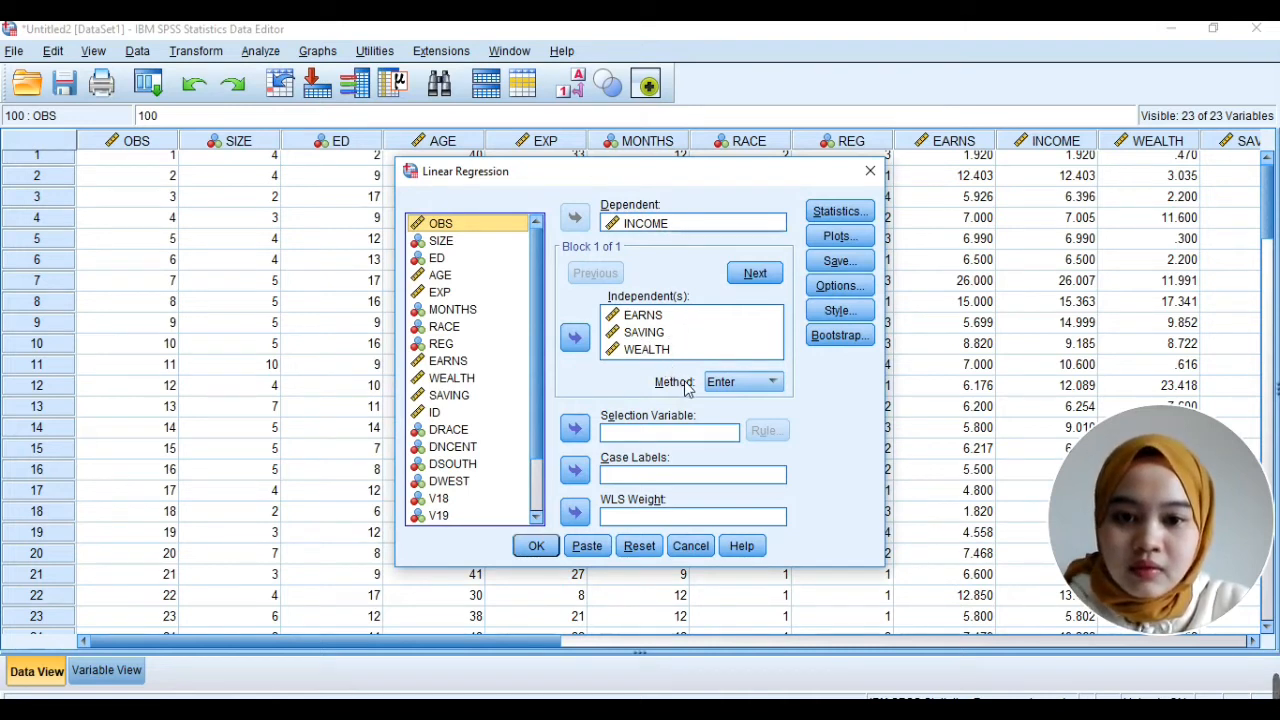
click(836, 242)
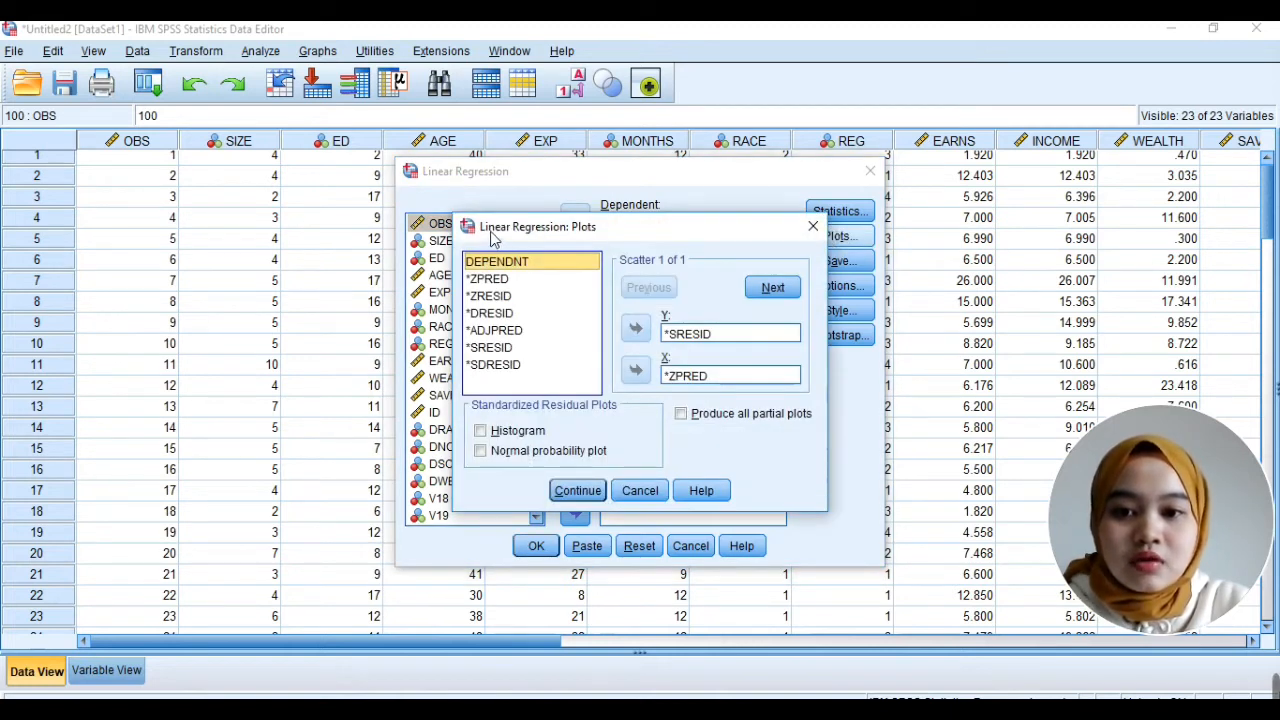
click(637, 330)
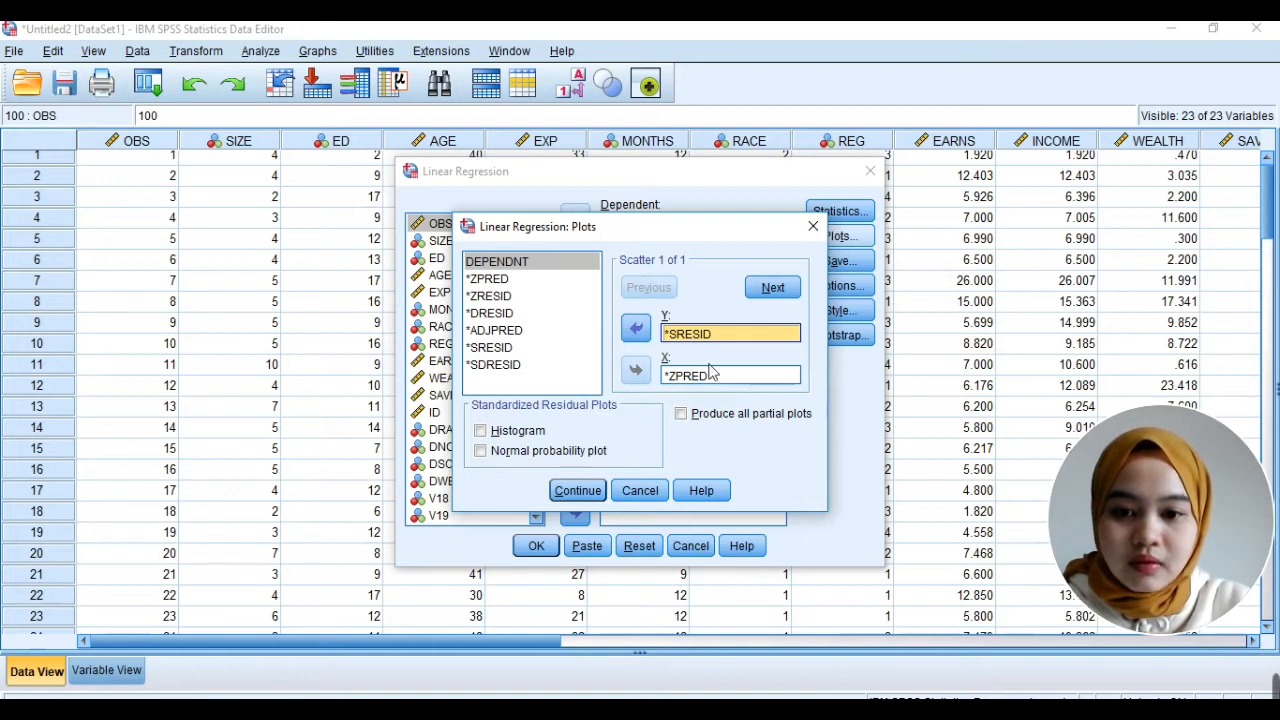
click(577, 491)
click(534, 546)
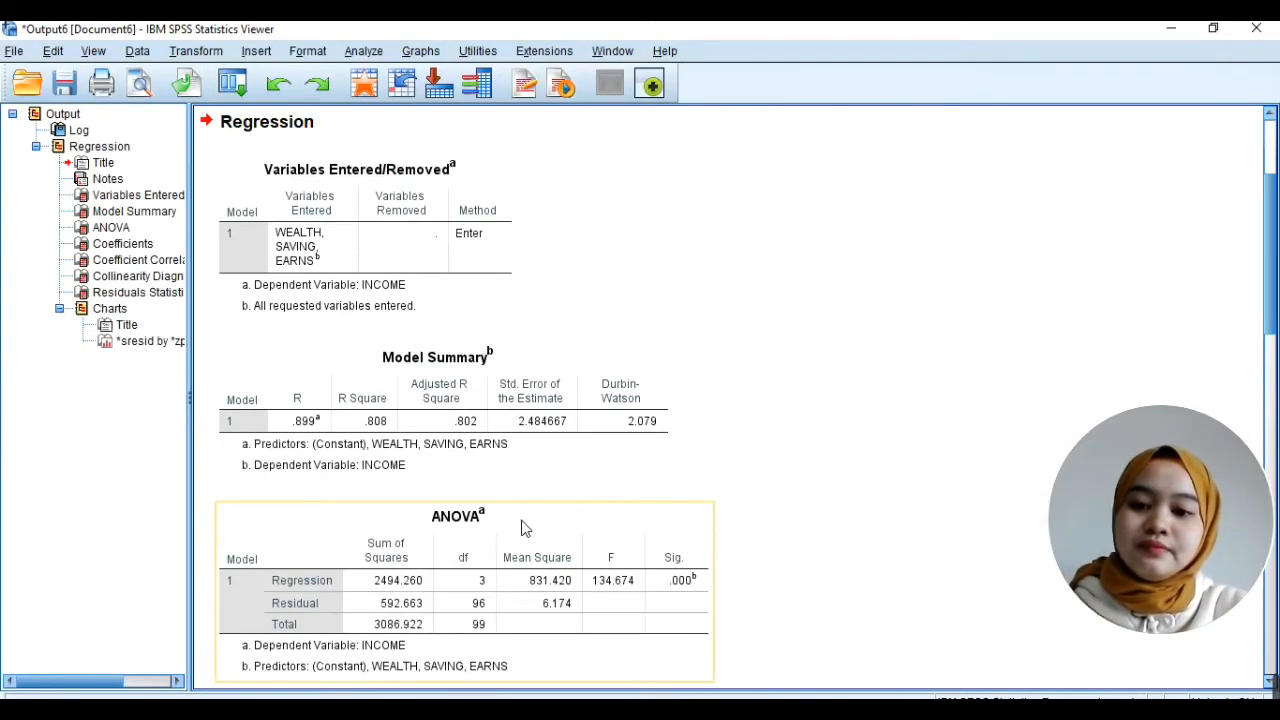
Examine how the points spread in the scatterplot of studentized residuals against standardized predicted values at the end of the output.
scroll(520, 528, down, 10)
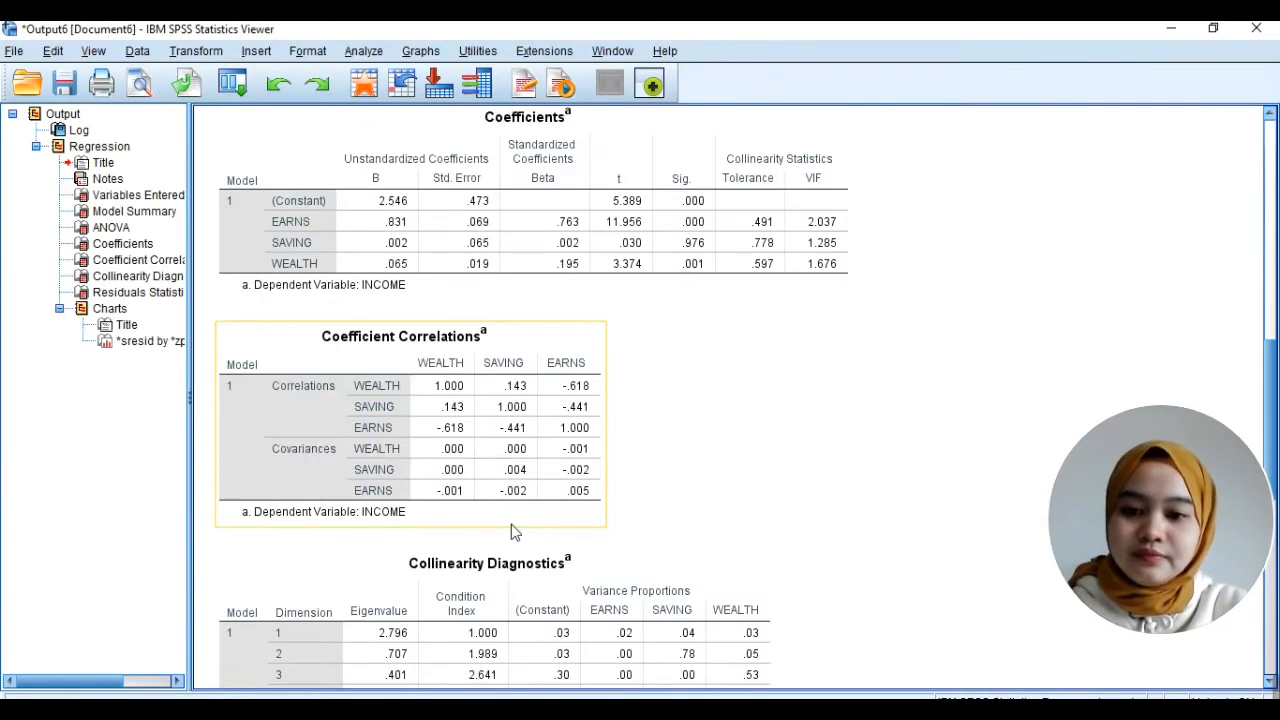
scroll(511, 524, down, 10)
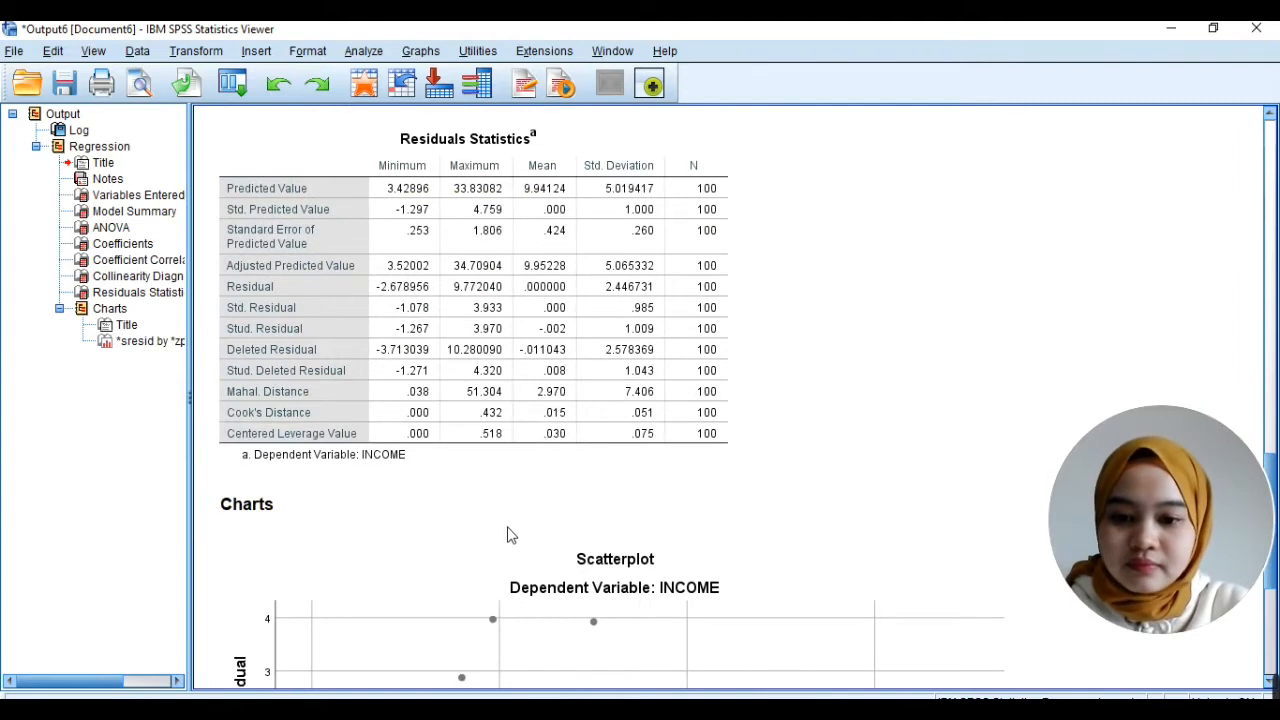
scroll(507, 534, down, 7)
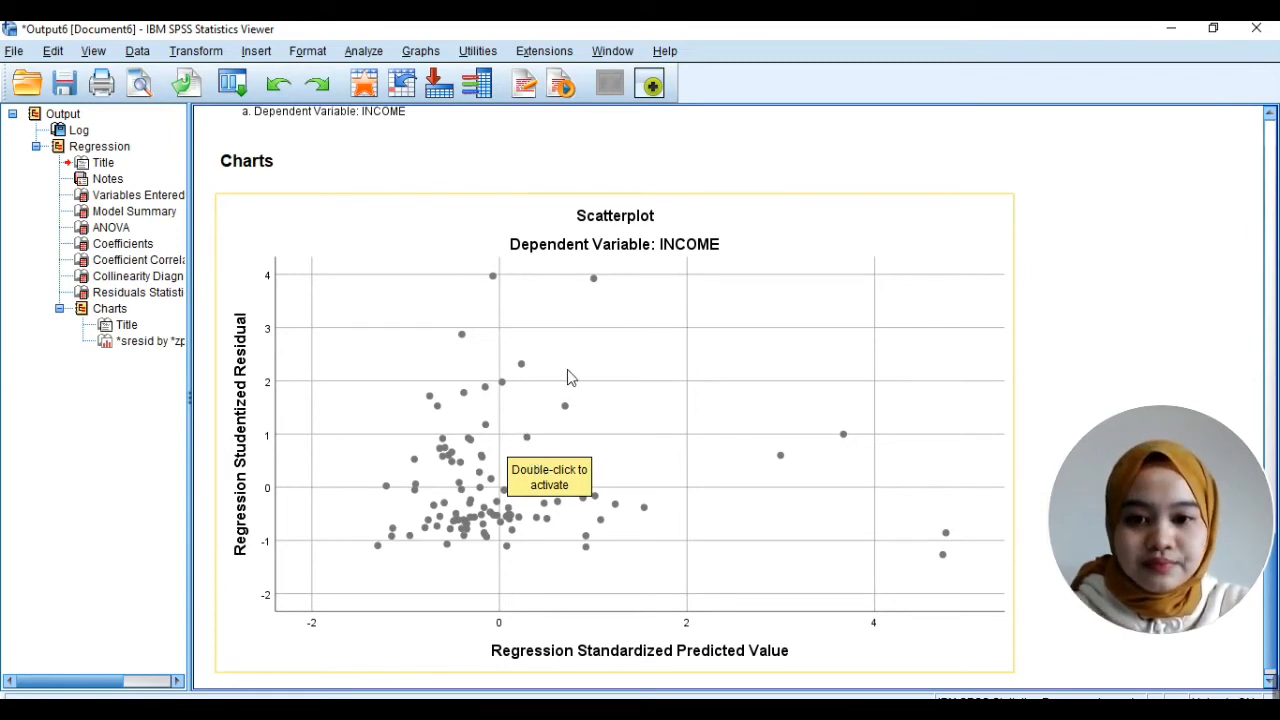
scroll(568, 385, down, 1)
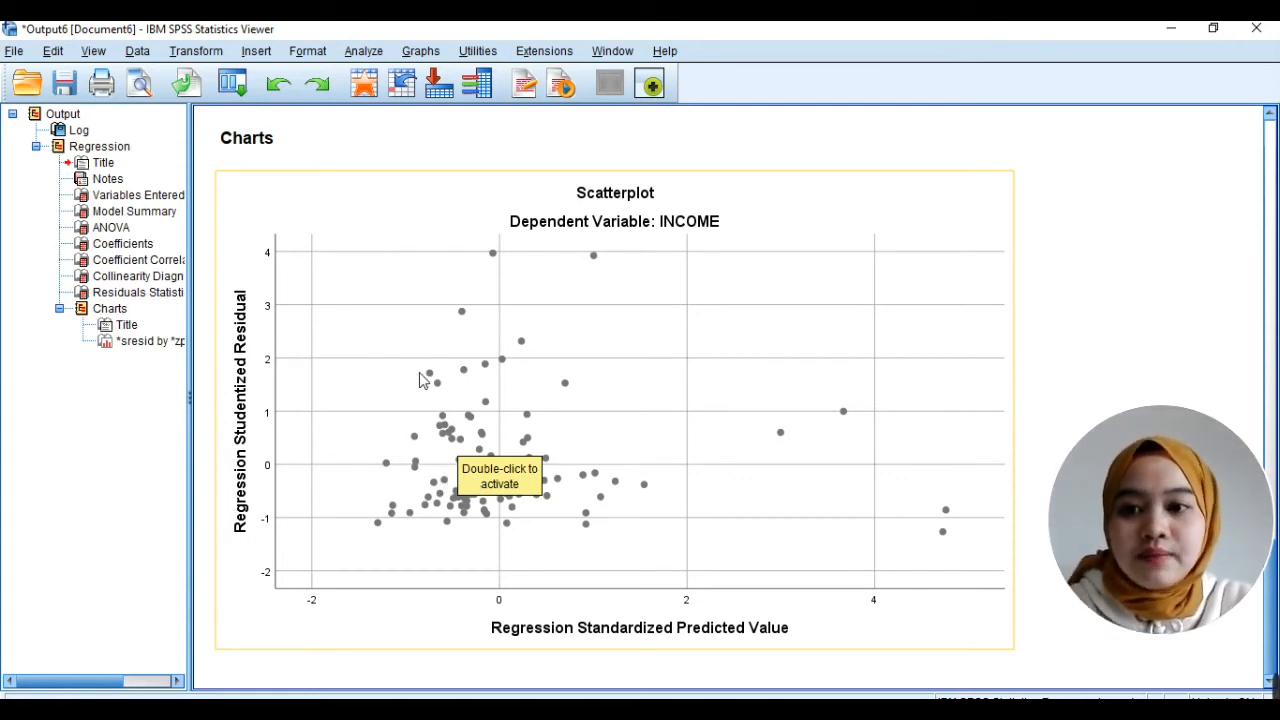
scroll(354, 354, up, 2)
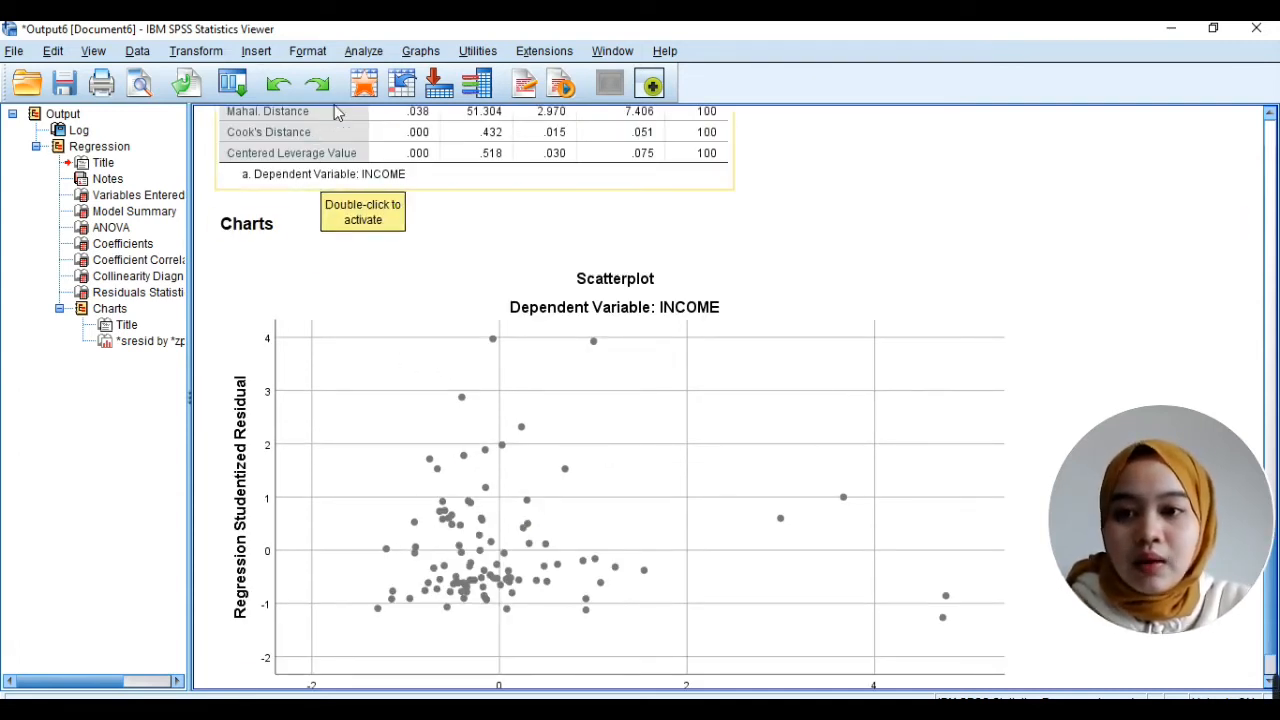
Rerun the linear regression of INCOME, saving the unstandardized residuals as a new variable.
click(362, 51)
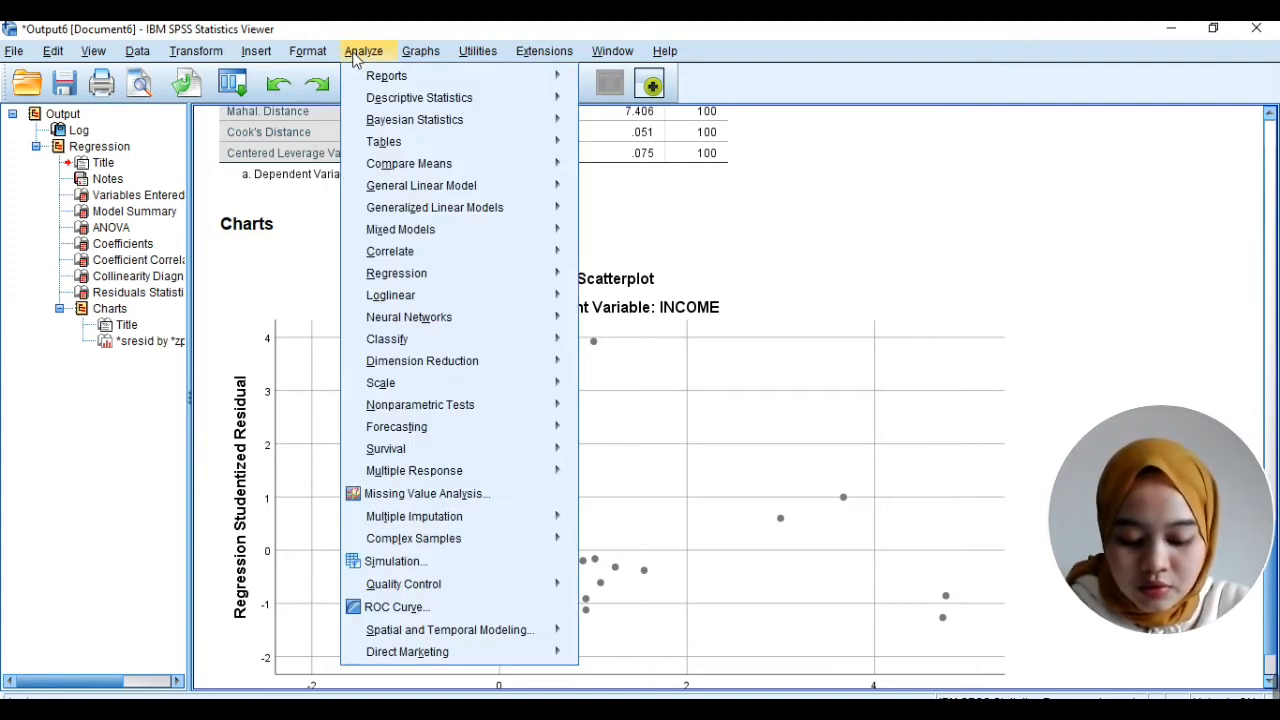
mouse_move(441, 281)
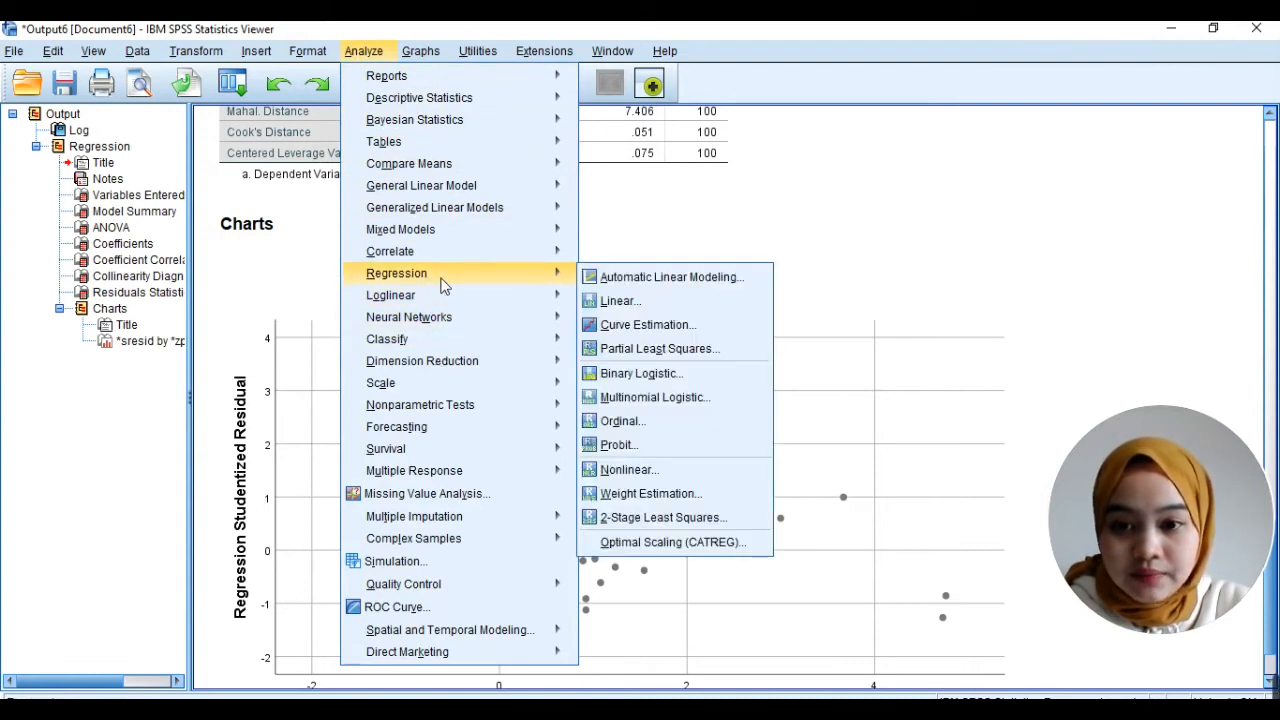
click(616, 306)
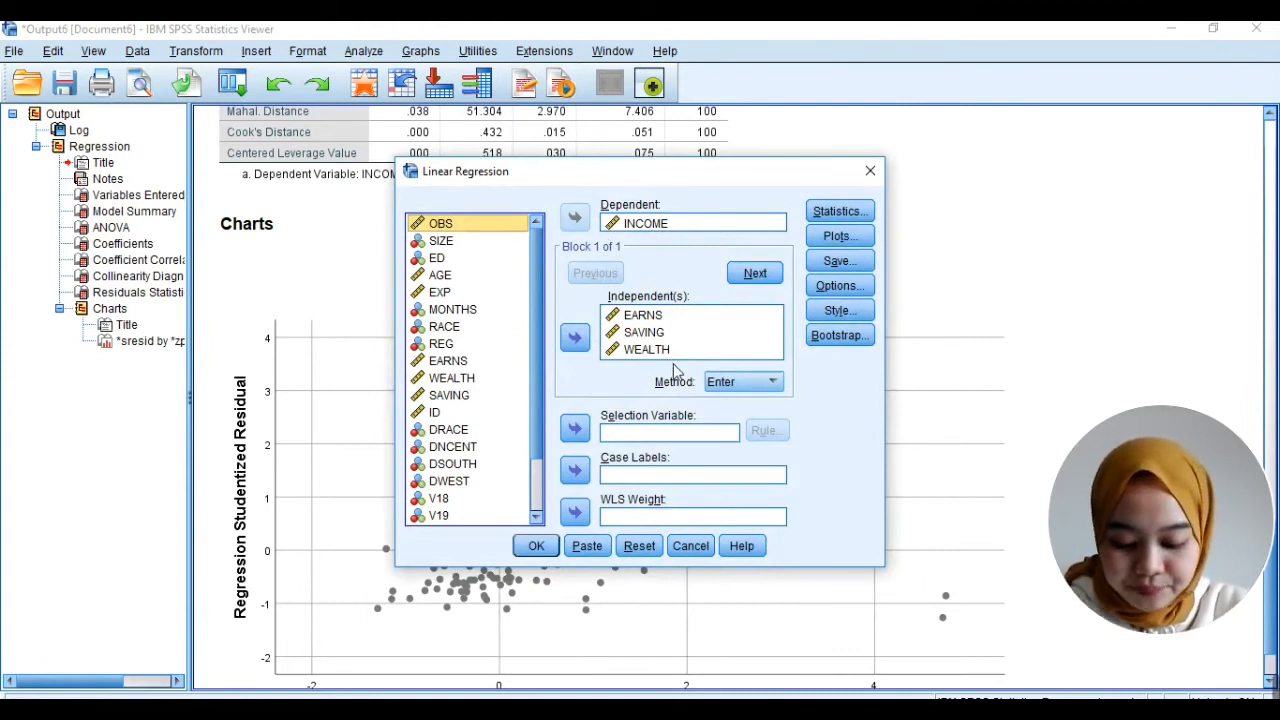
click(833, 265)
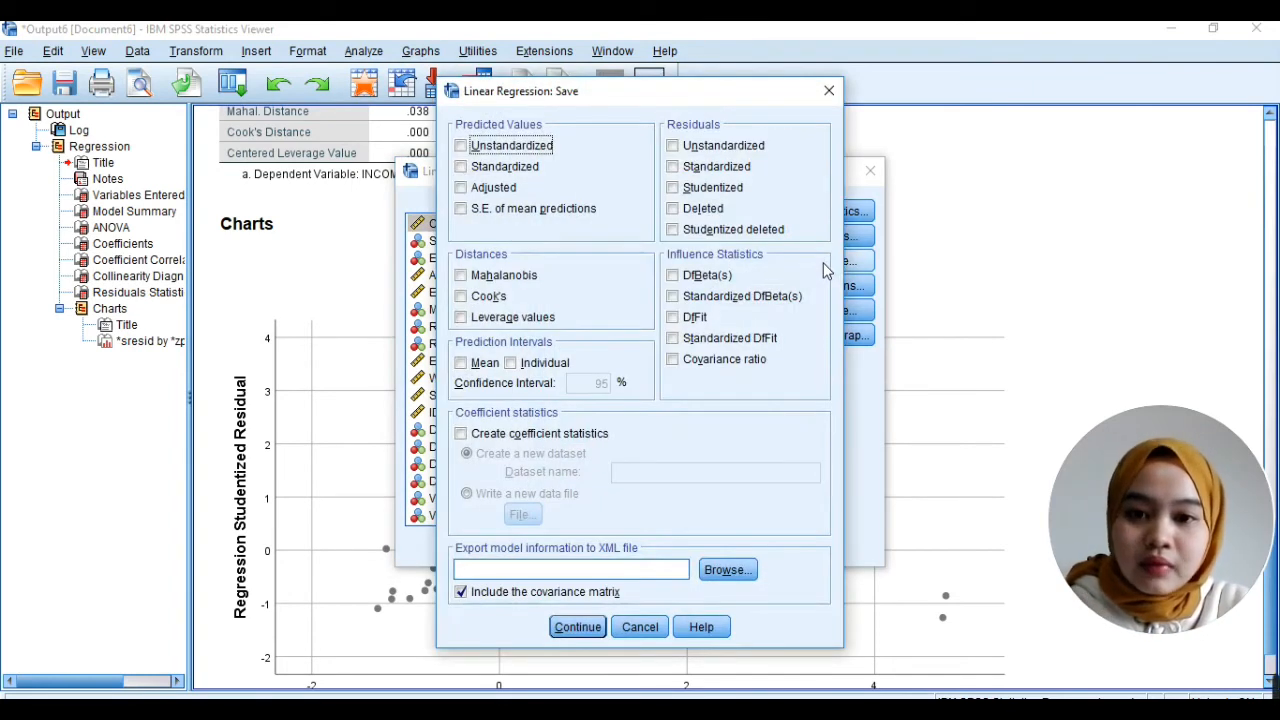
click(673, 147)
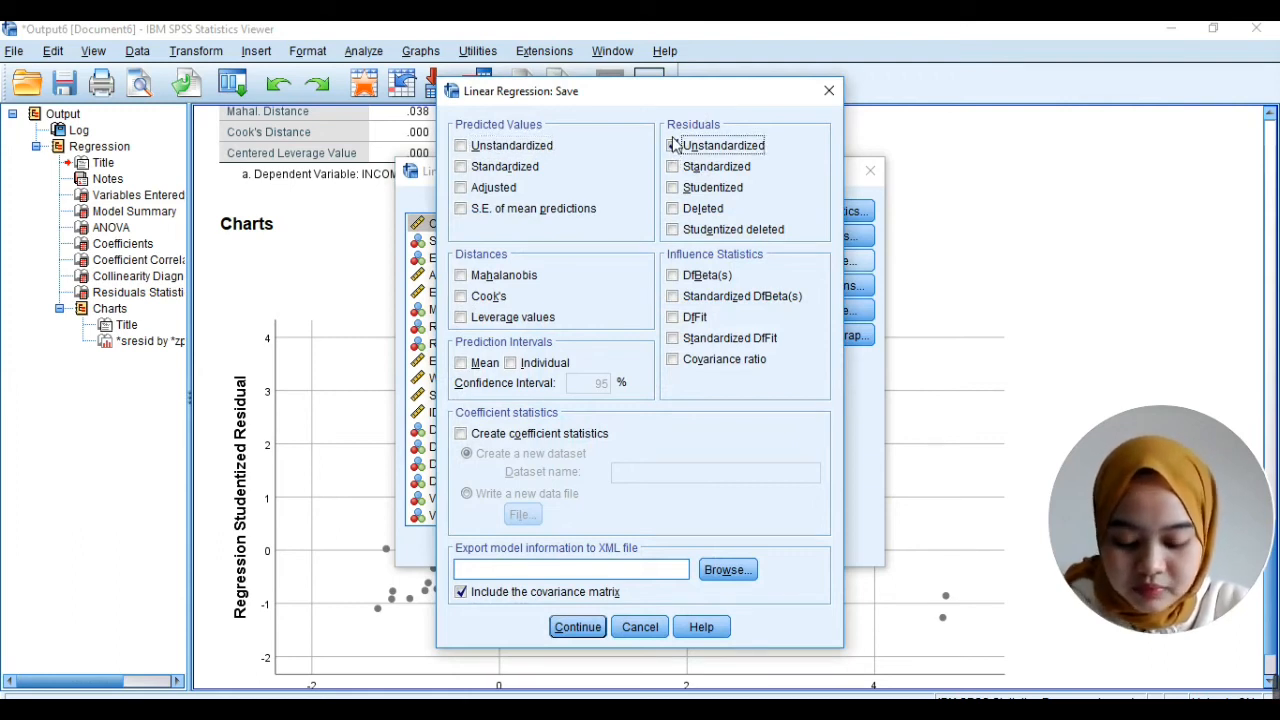
click(588, 630)
click(533, 550)
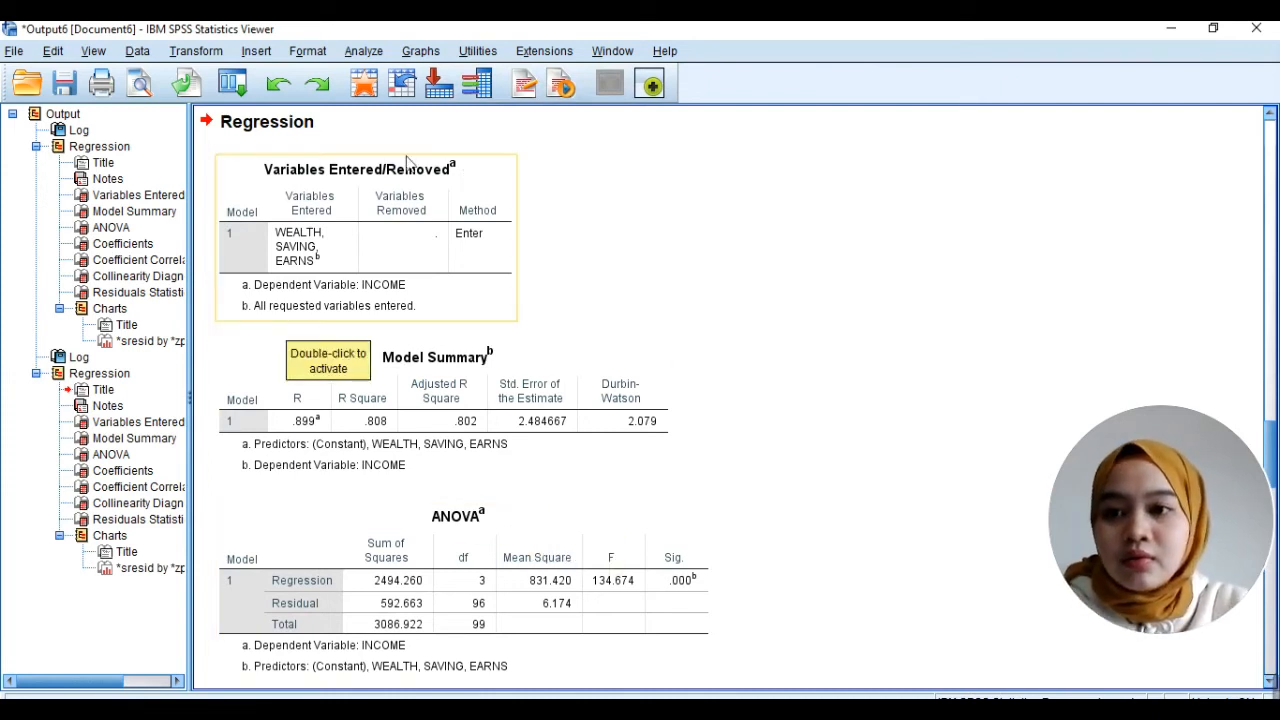
Compute a new variable U2i as RES_1*RES_1 to square the unstandardized residuals.
click(195, 55)
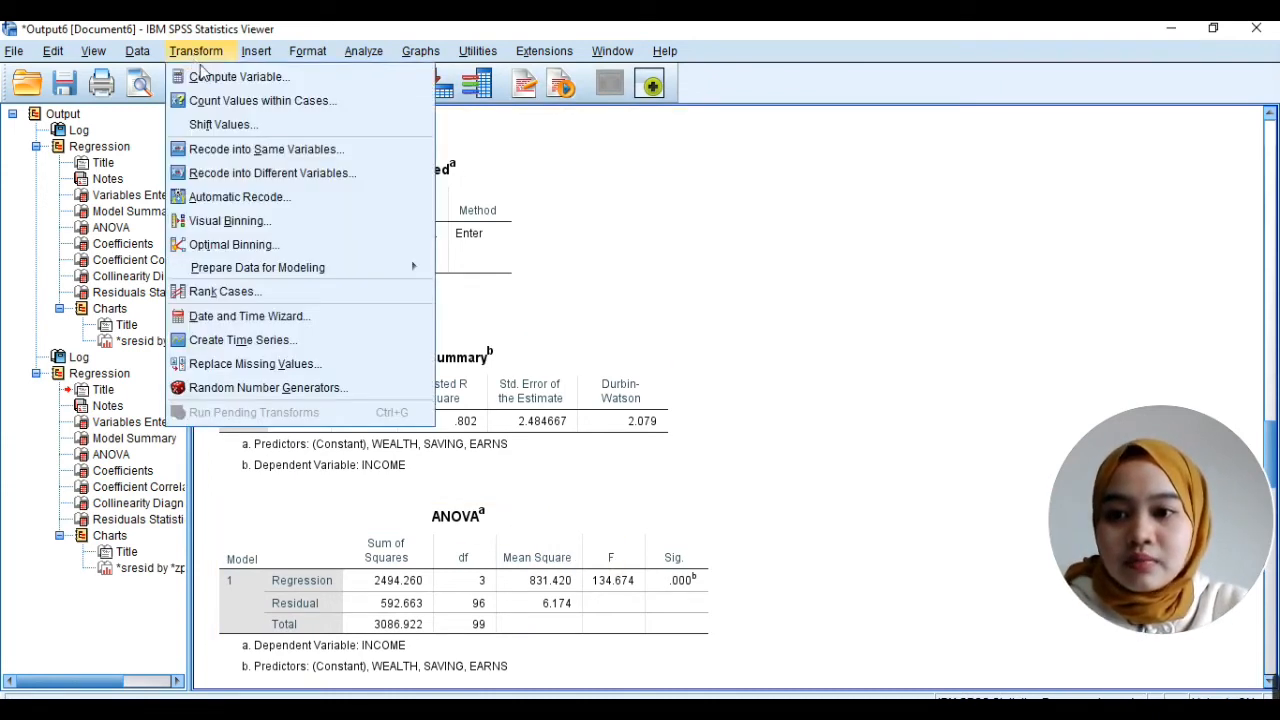
click(232, 77)
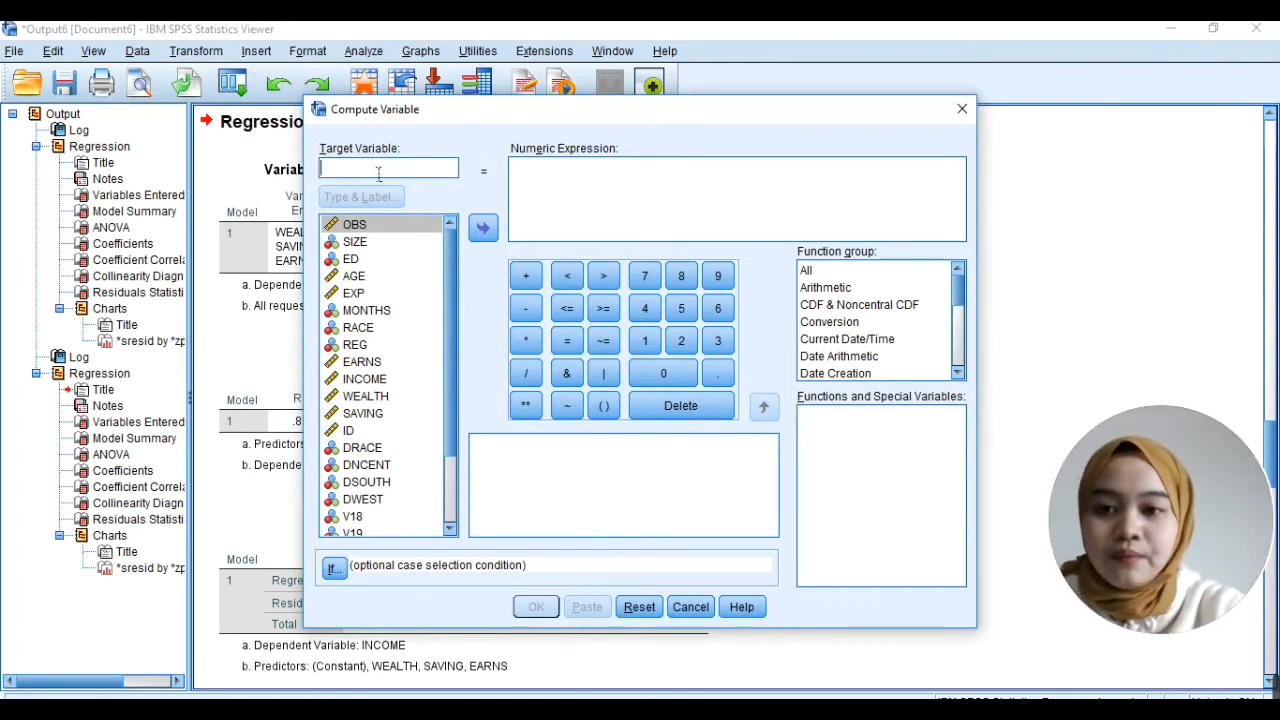
text(U2i)
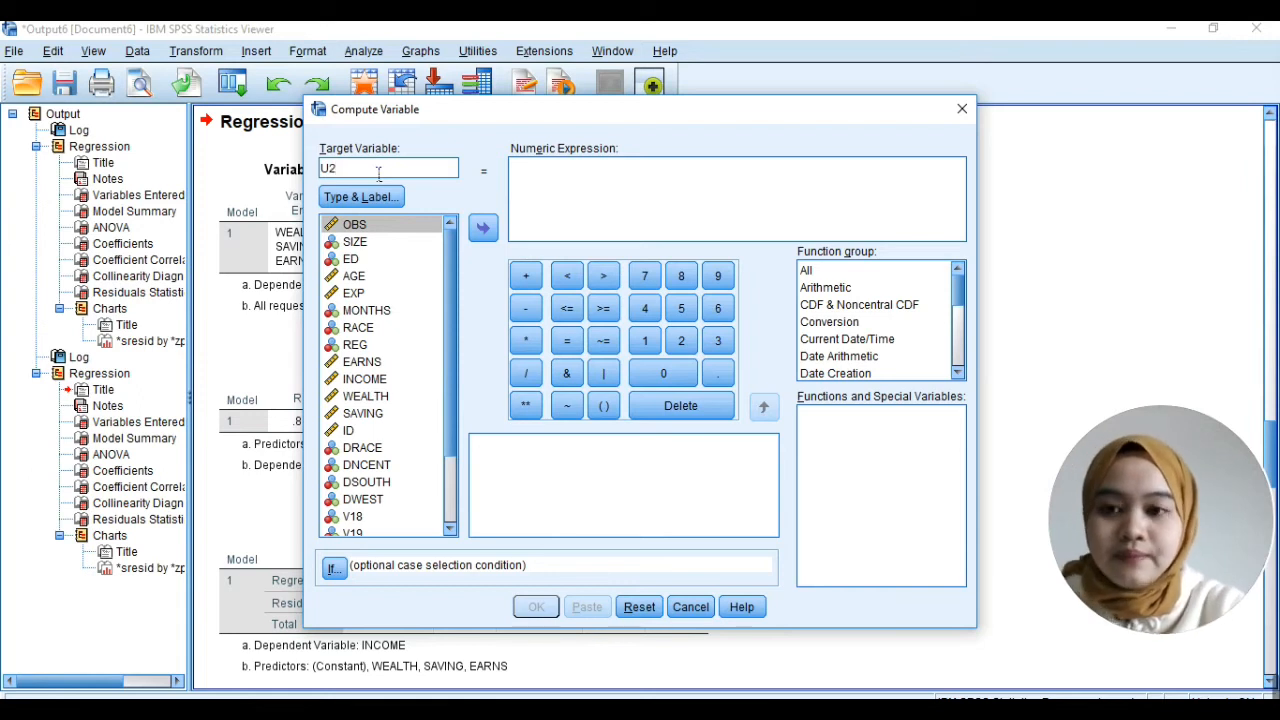
click(535, 188)
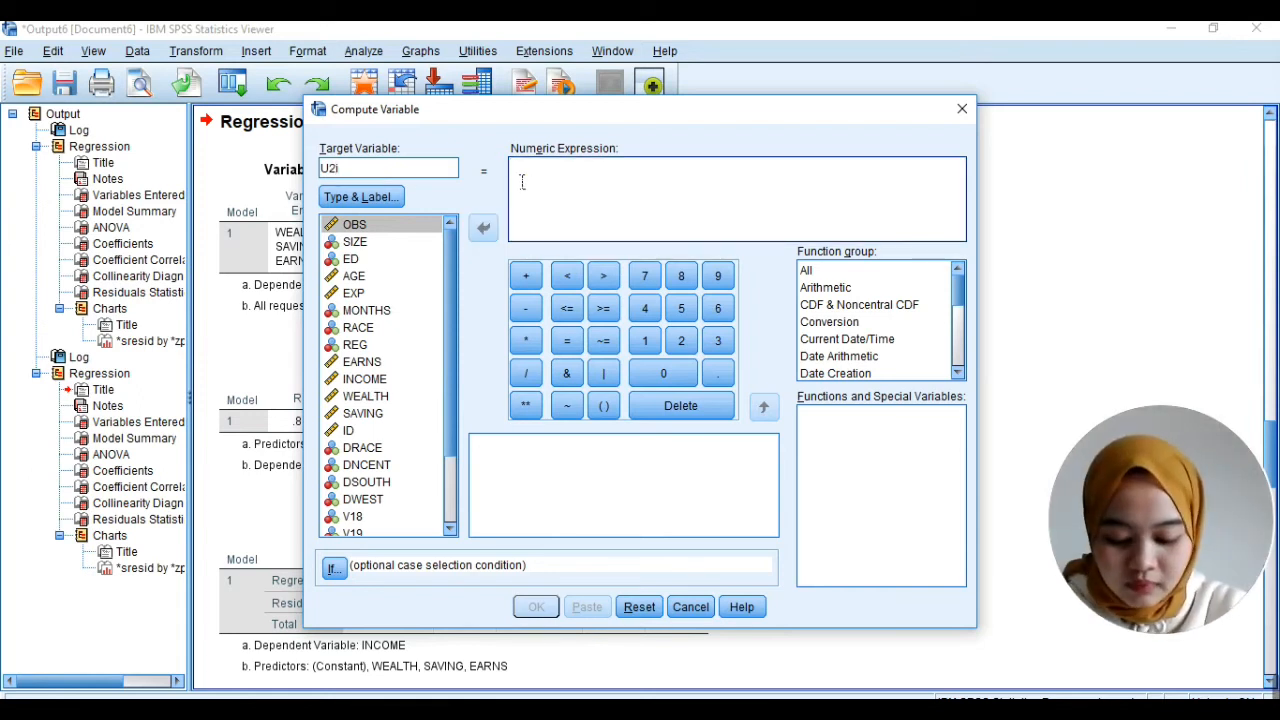
text(RES)
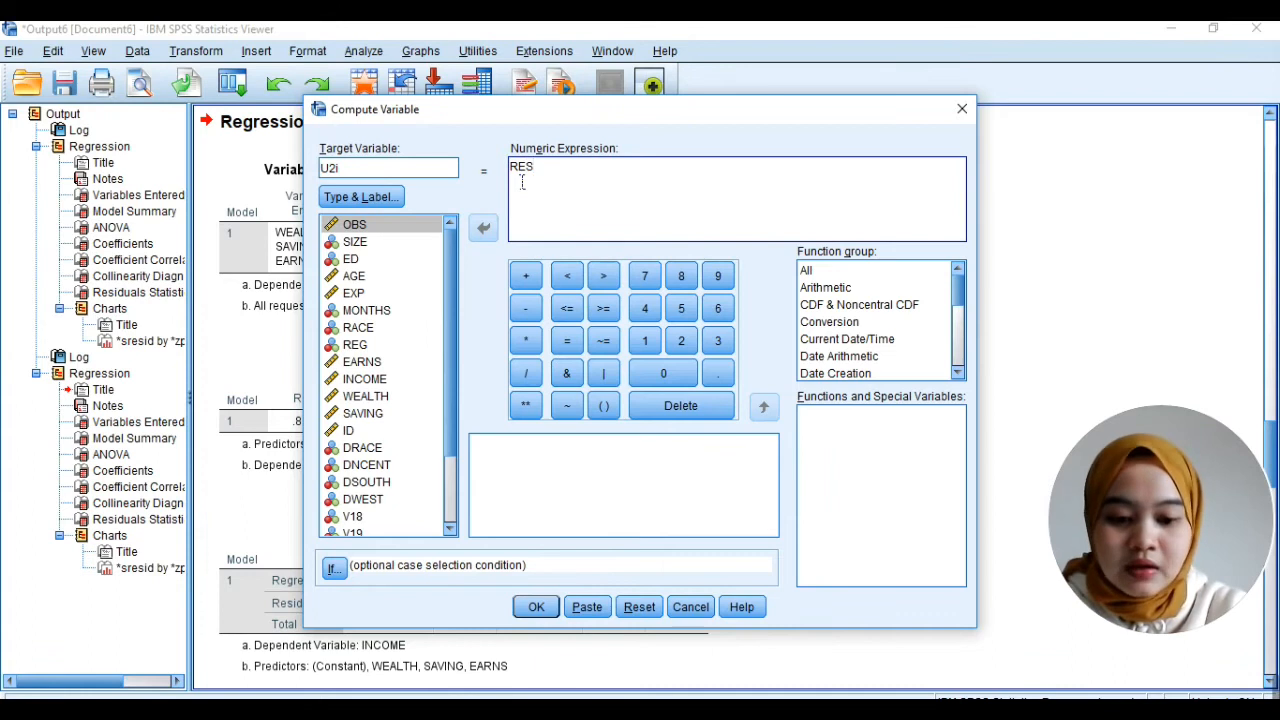
text(_1)
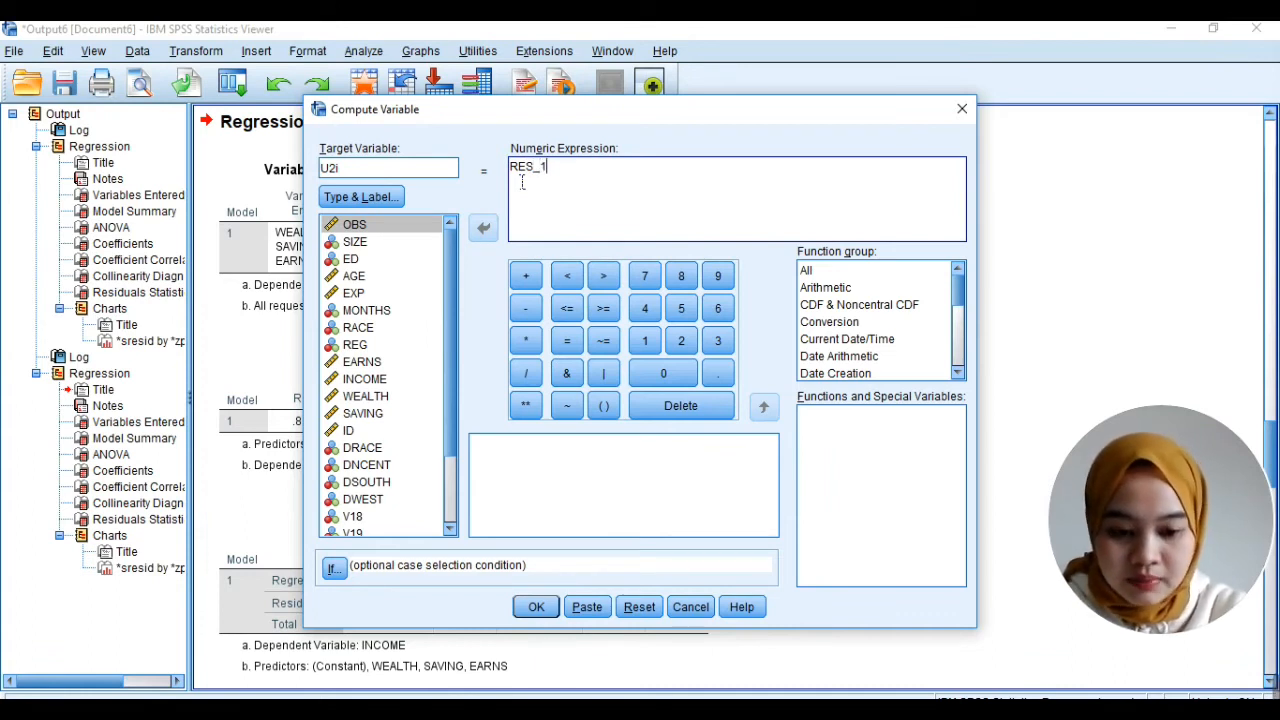
text(*RES_1)
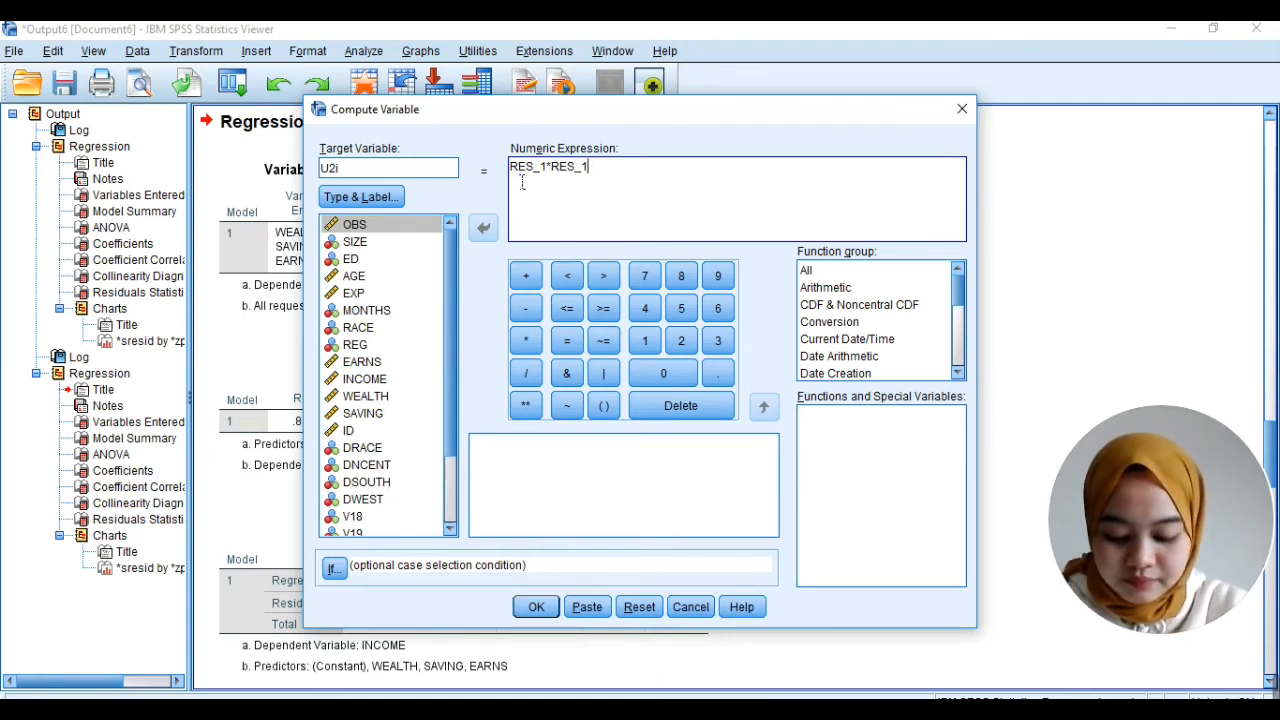
click(826, 272)
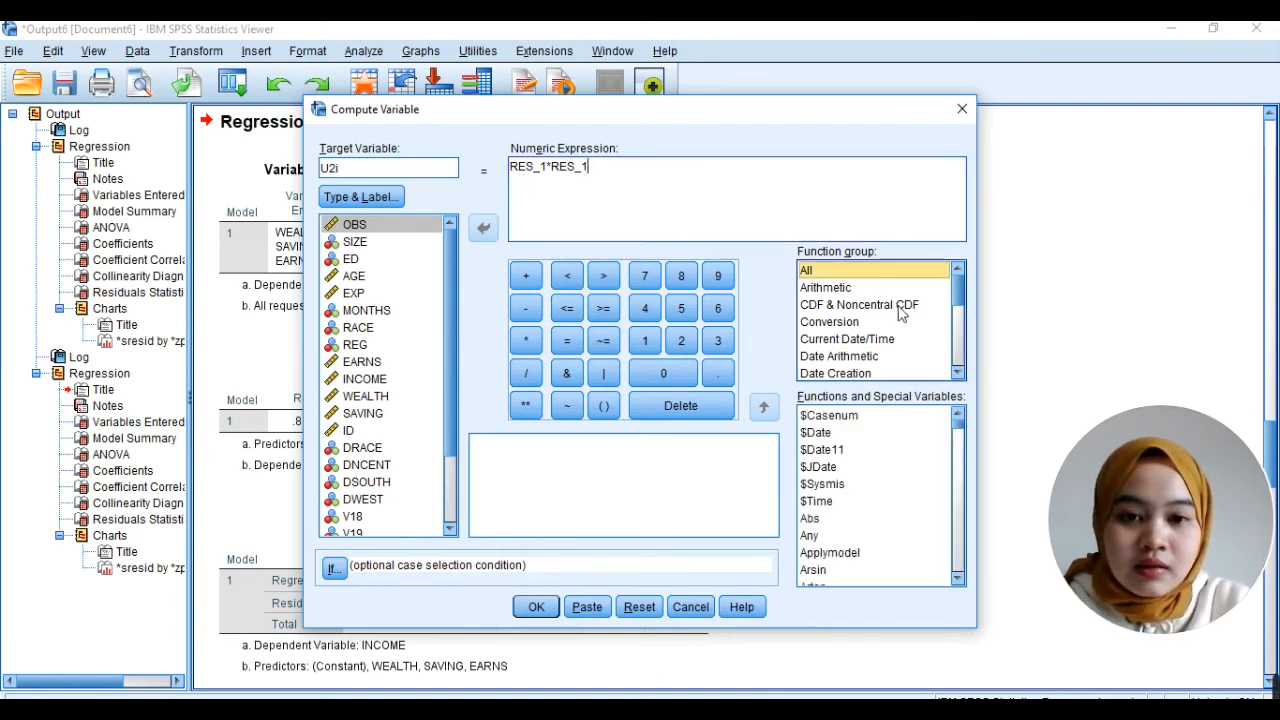
click(527, 608)
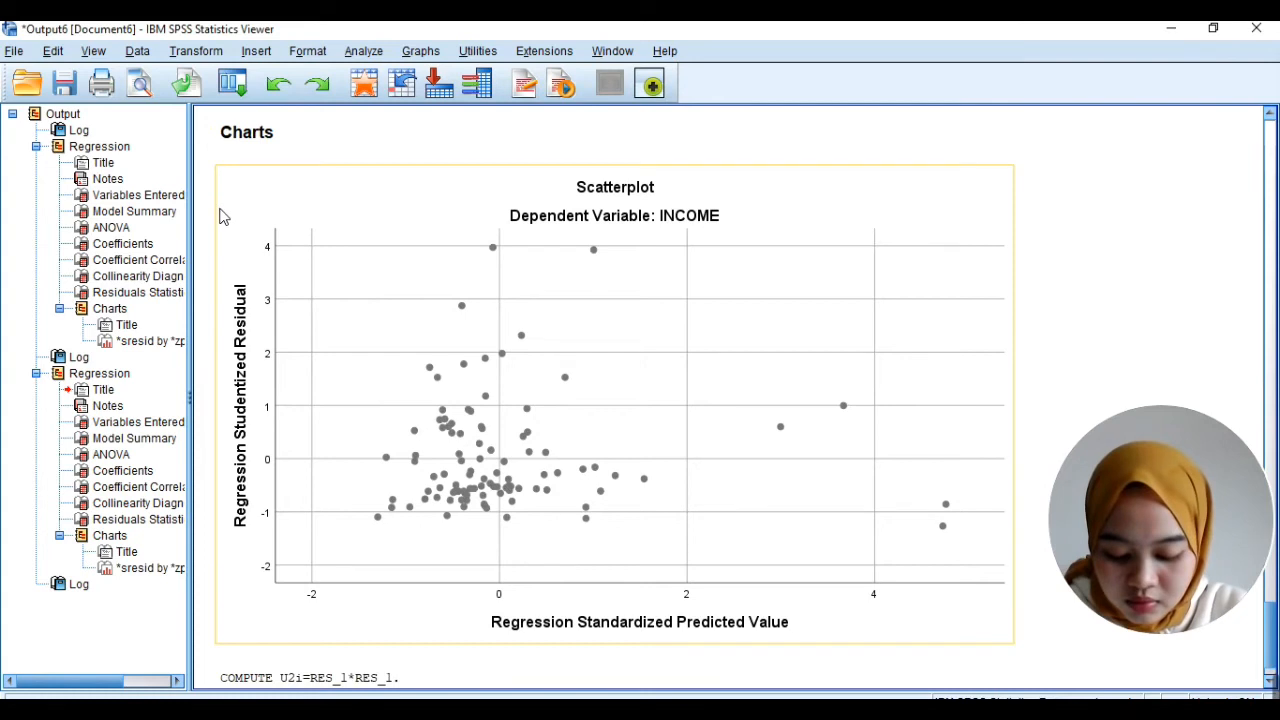
Set up another variable computation with LnU2i as the target variable.
click(198, 51)
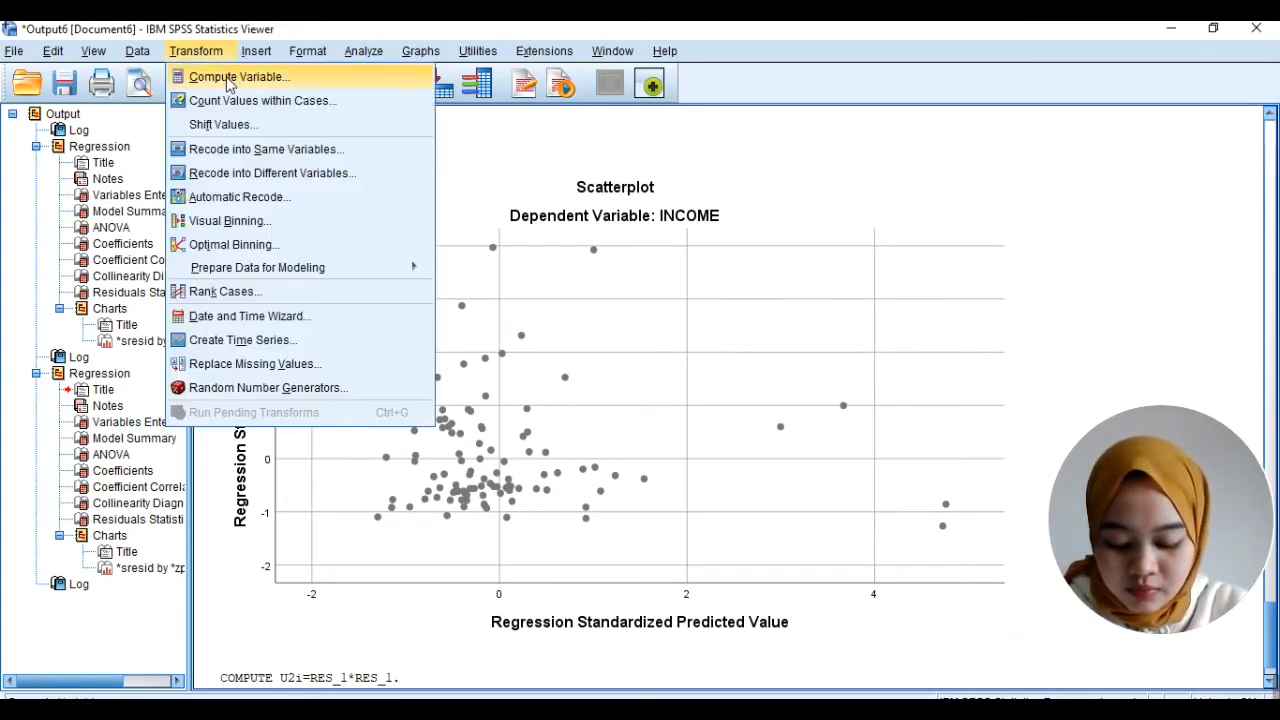
click(230, 78)
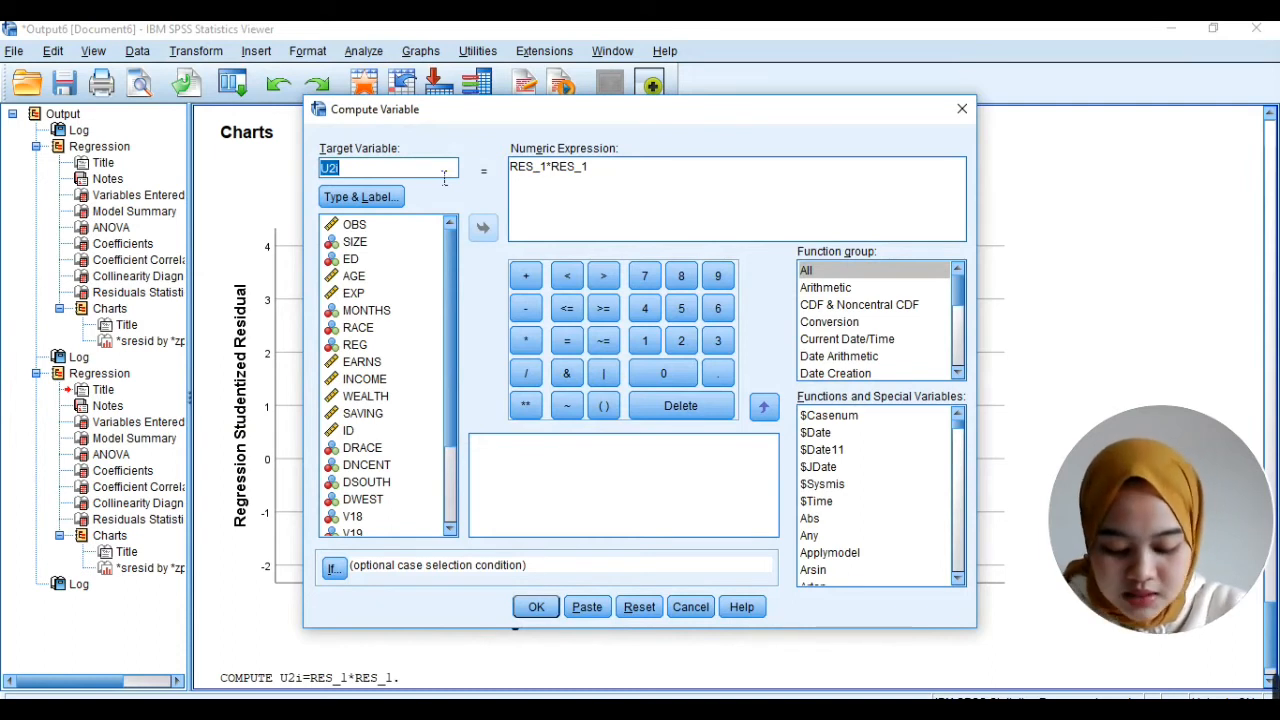
text(ln)
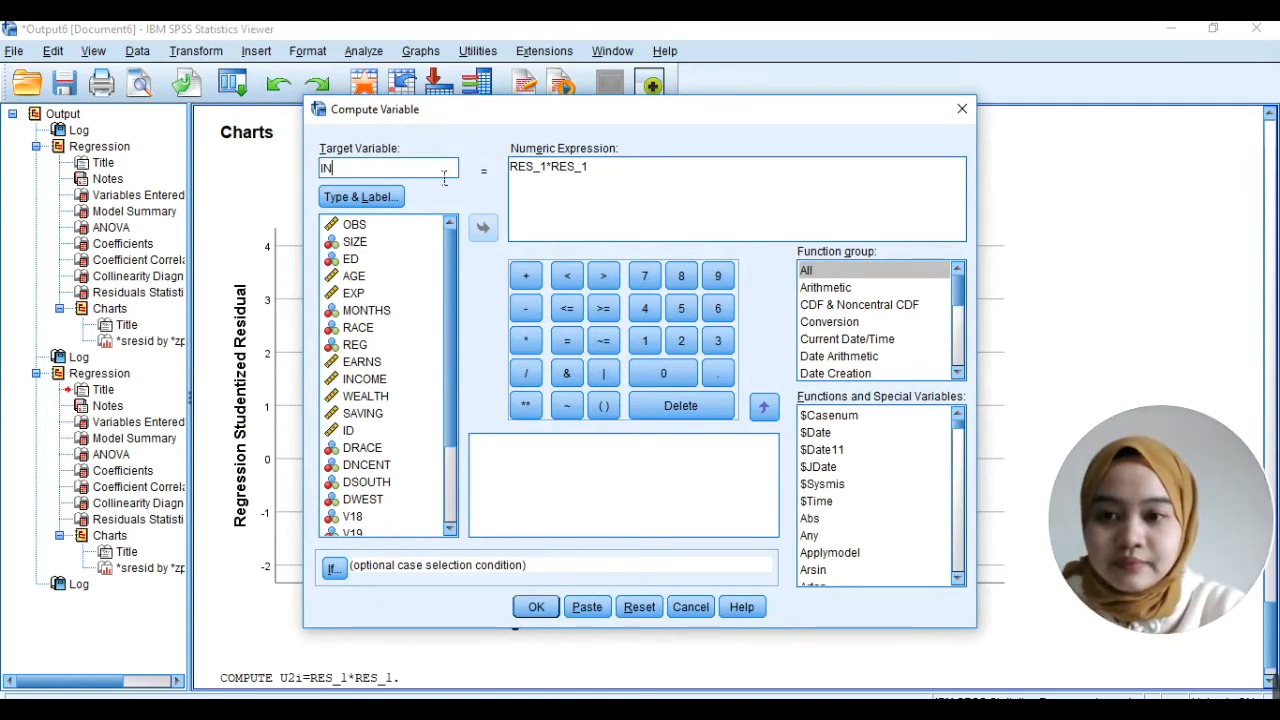
key(BackSpace)
key(BackSpace)
text(LnU2)
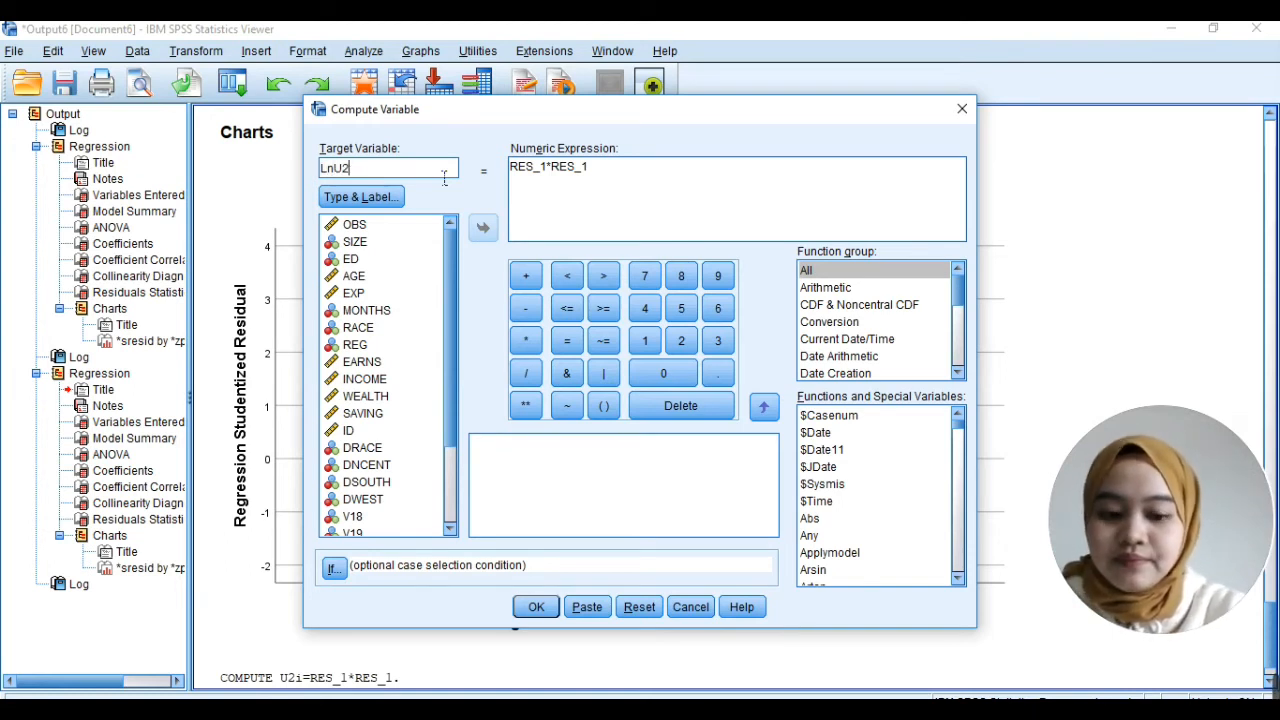
text(i)
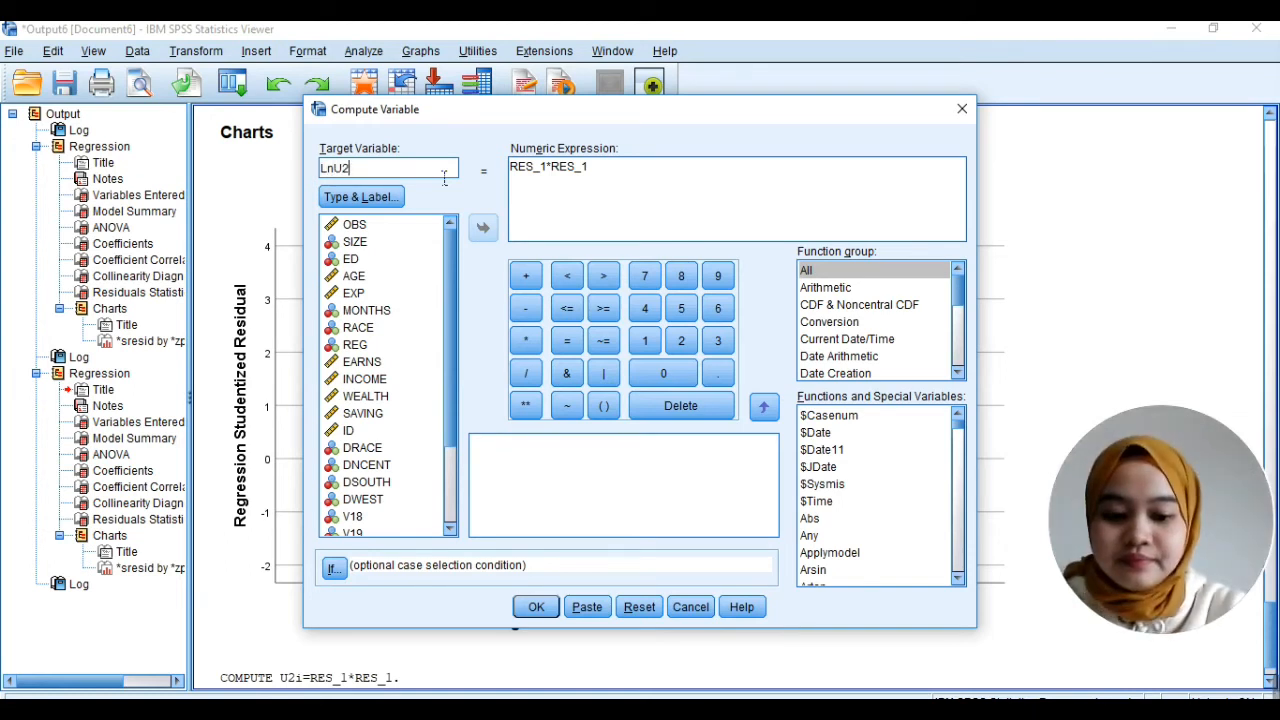
text(i)
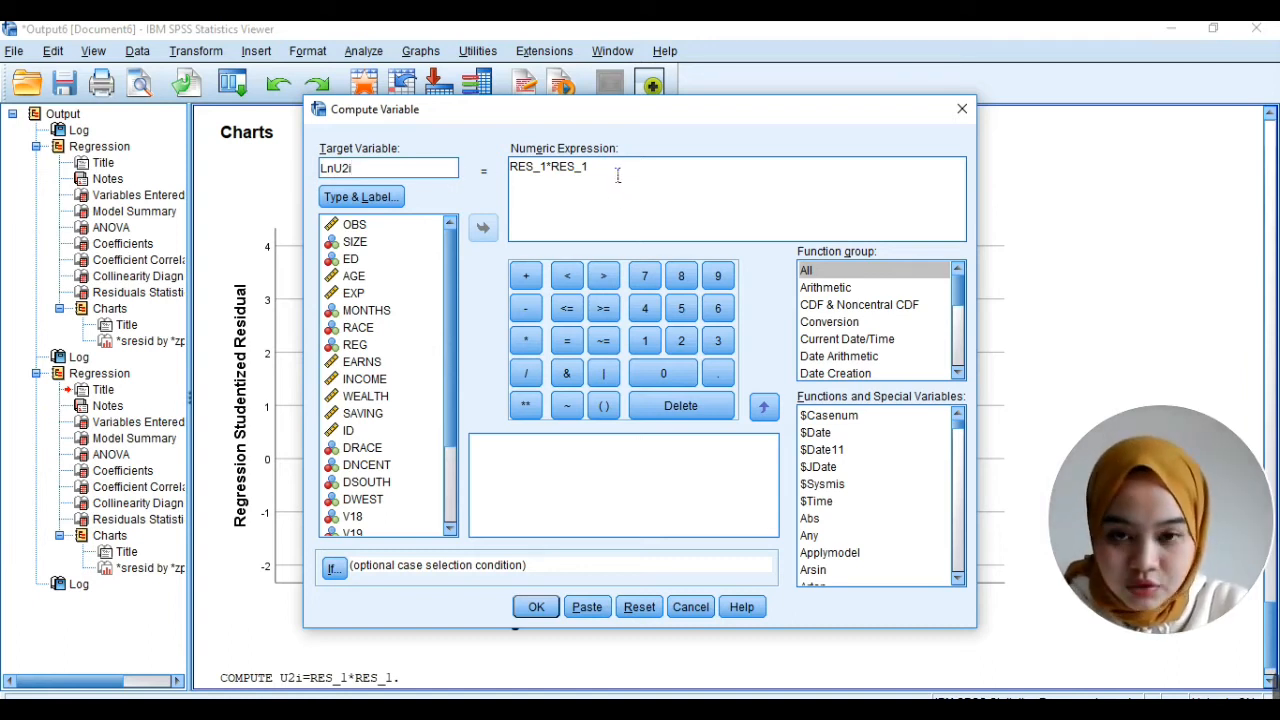
Replace the numeric expression for LnU2i with LN(U2i) and compute the variable.
drag(618, 175, 480, 175)
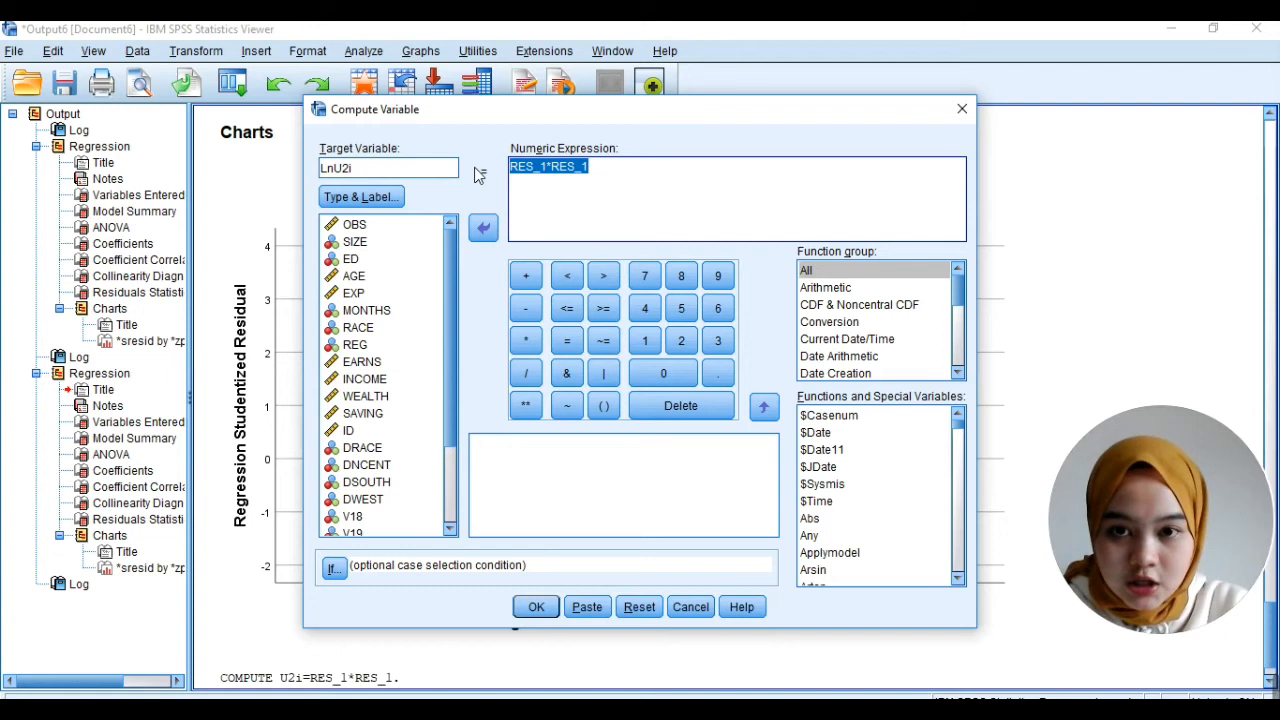
text(L)
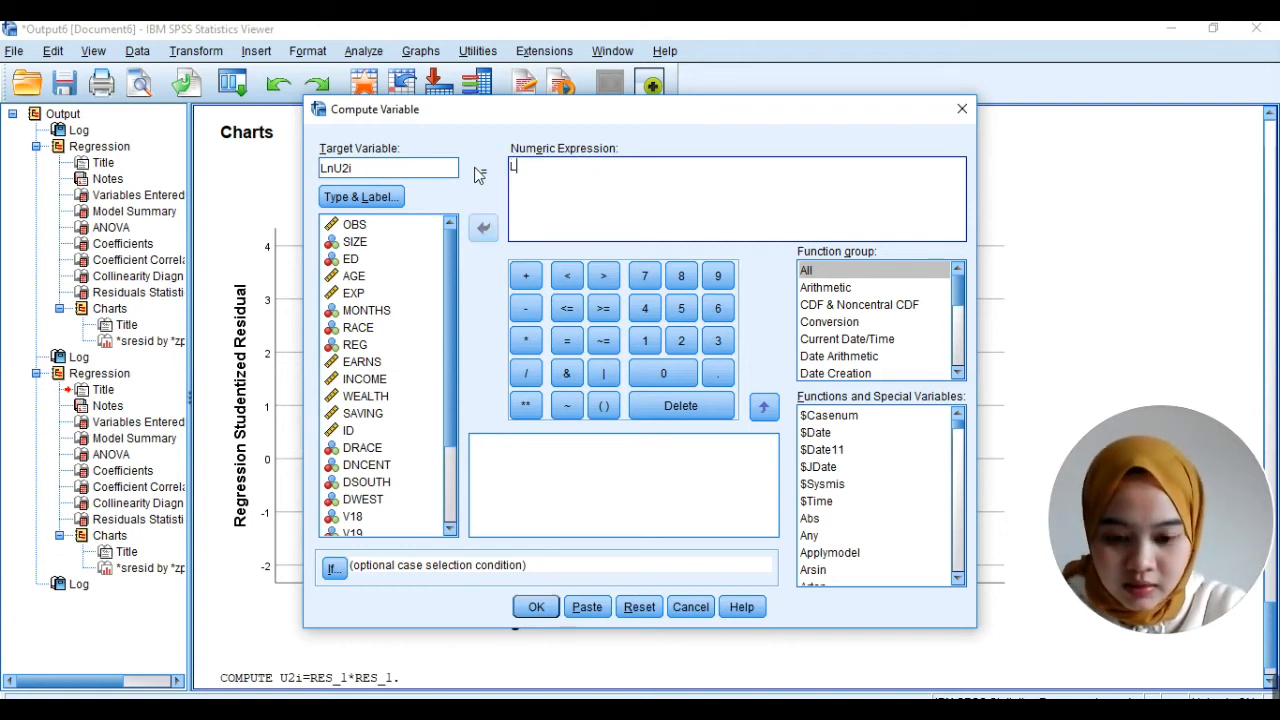
text(N)
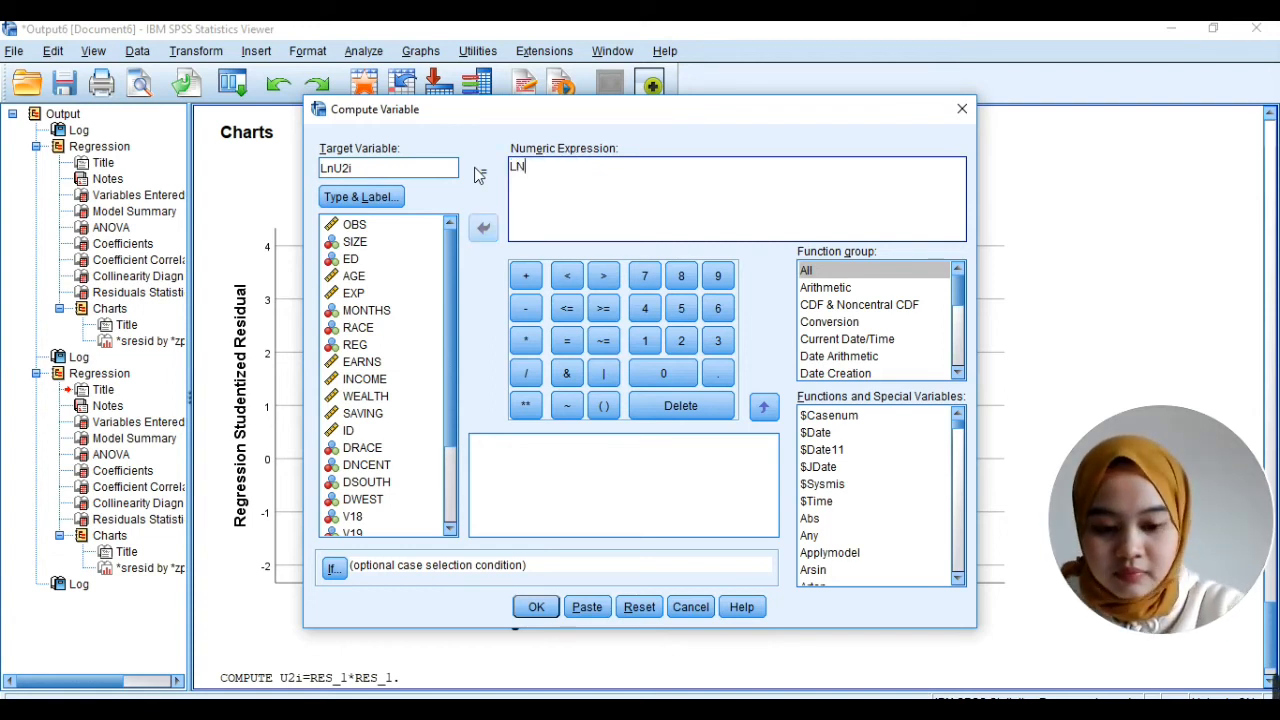
text((U2i)
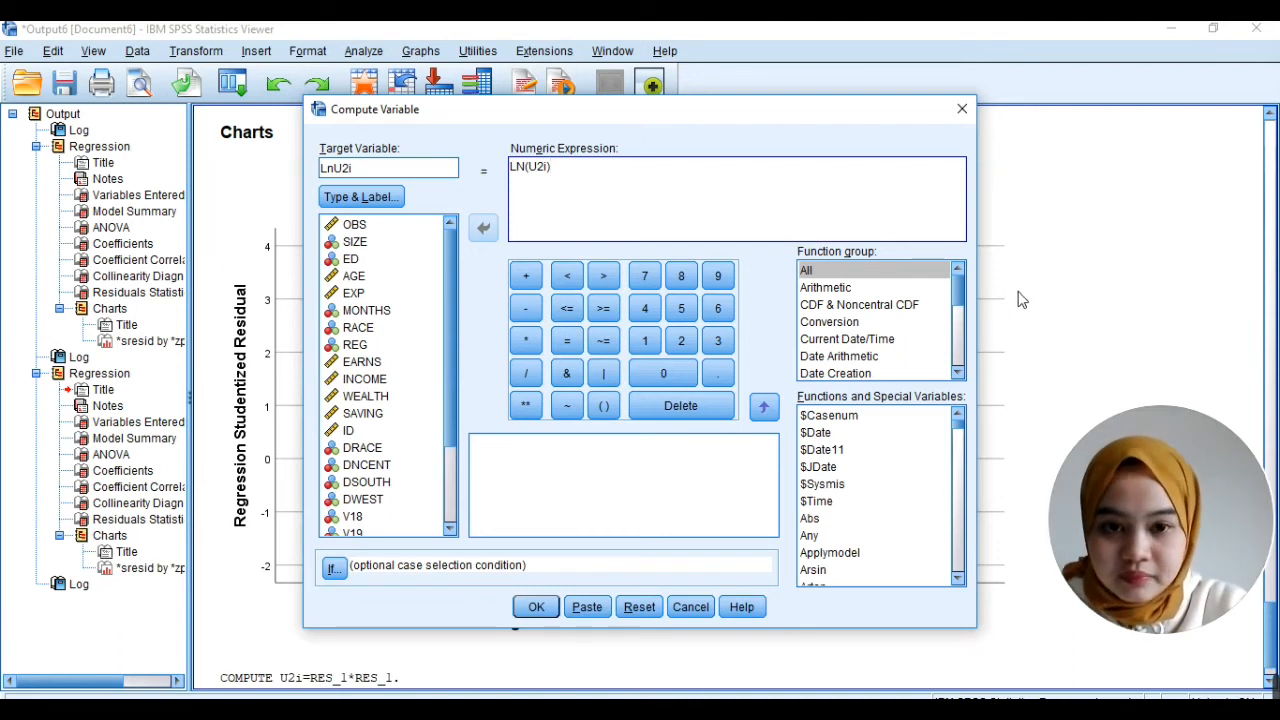
click(877, 274)
scroll(449, 487, down, 2)
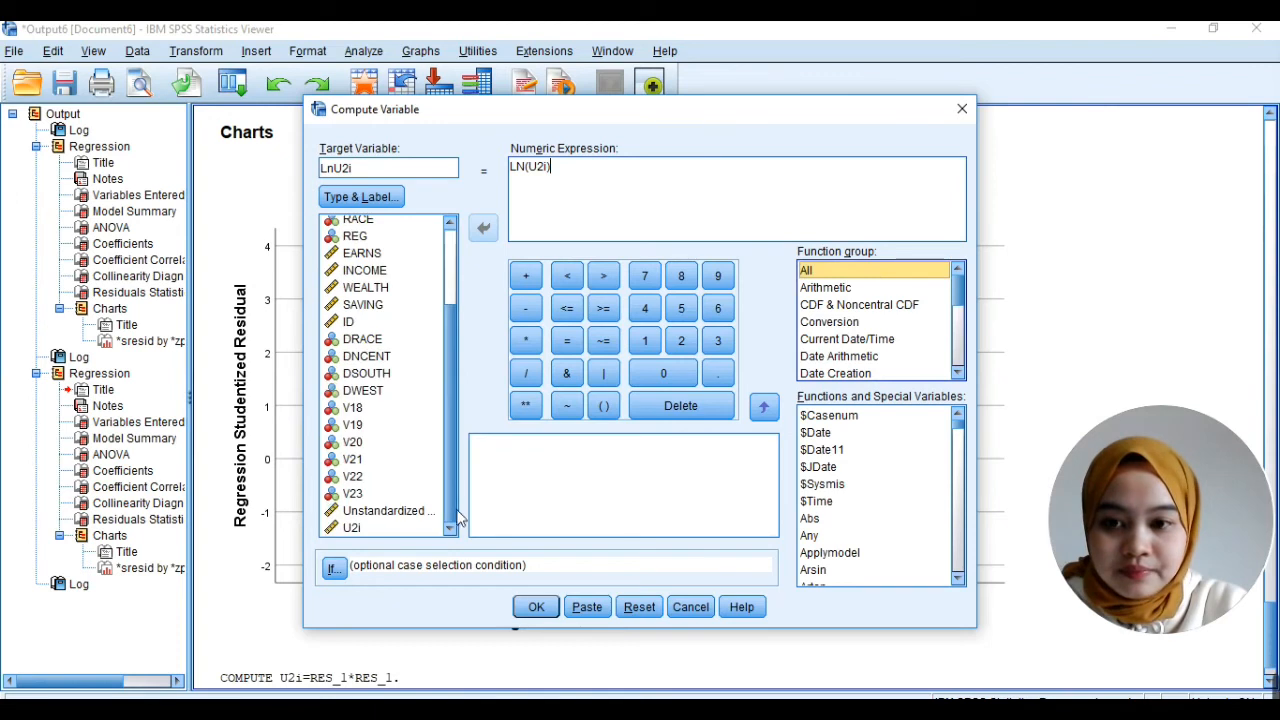
click(533, 606)
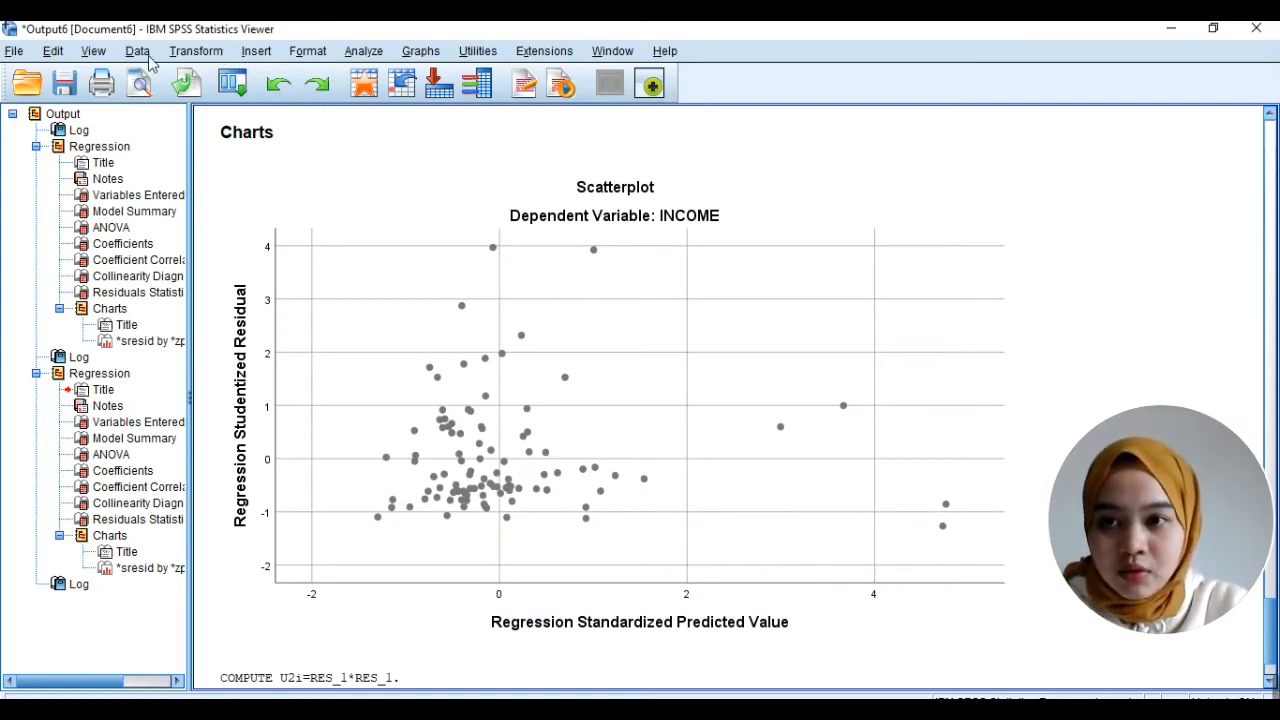
Run the linear regression with LnU2i replacing INCOME as the dependent variable, keeping EARNS, SAVING and WEALTH as independents.
click(365, 55)
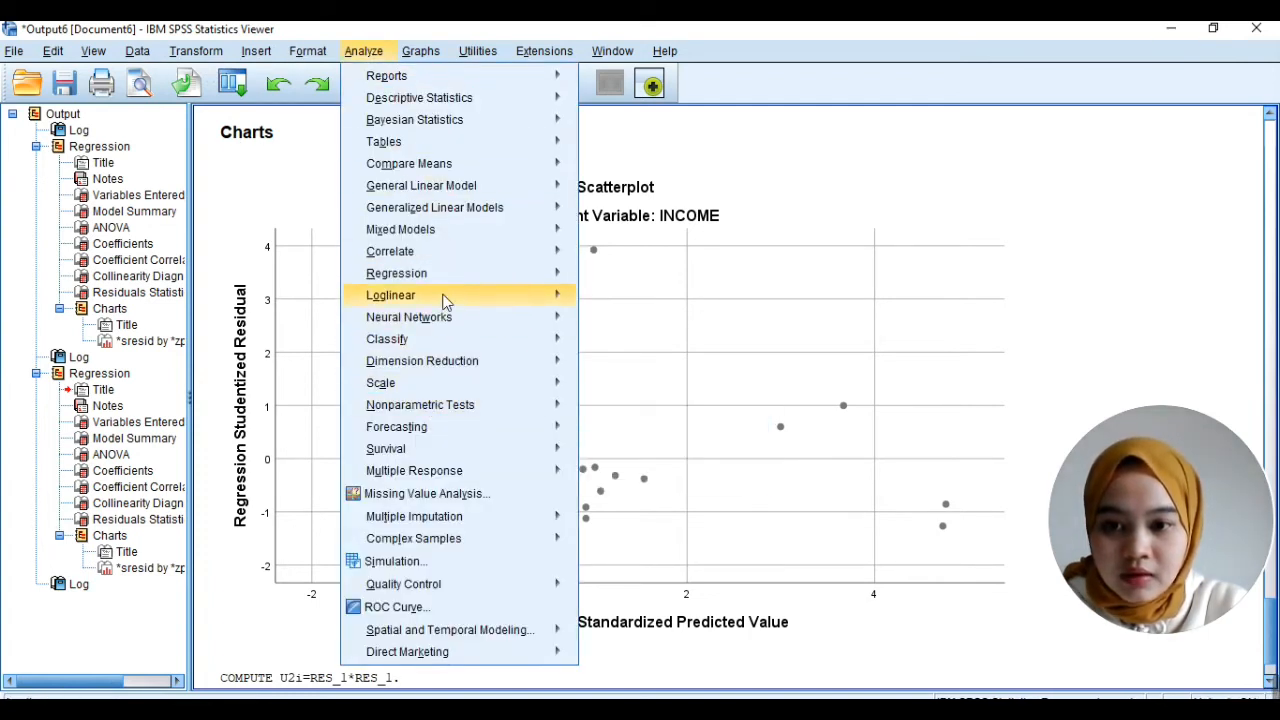
mouse_move(445, 281)
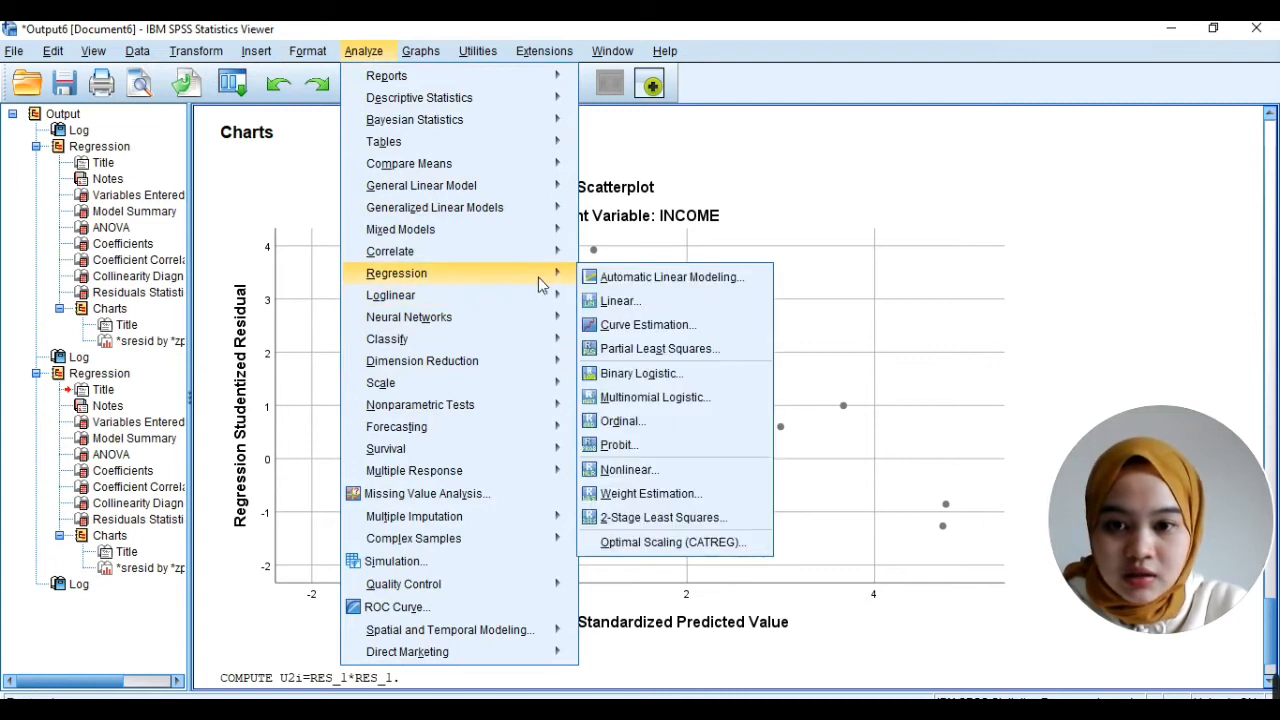
click(597, 315)
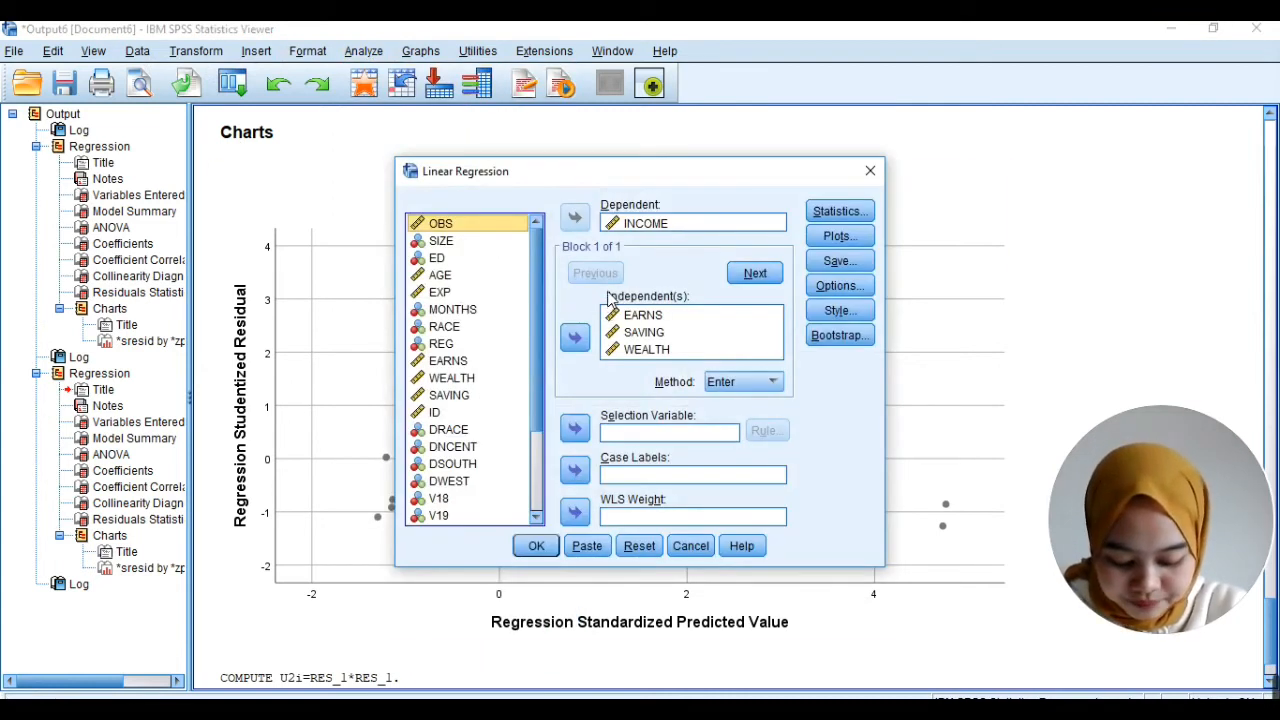
click(623, 226)
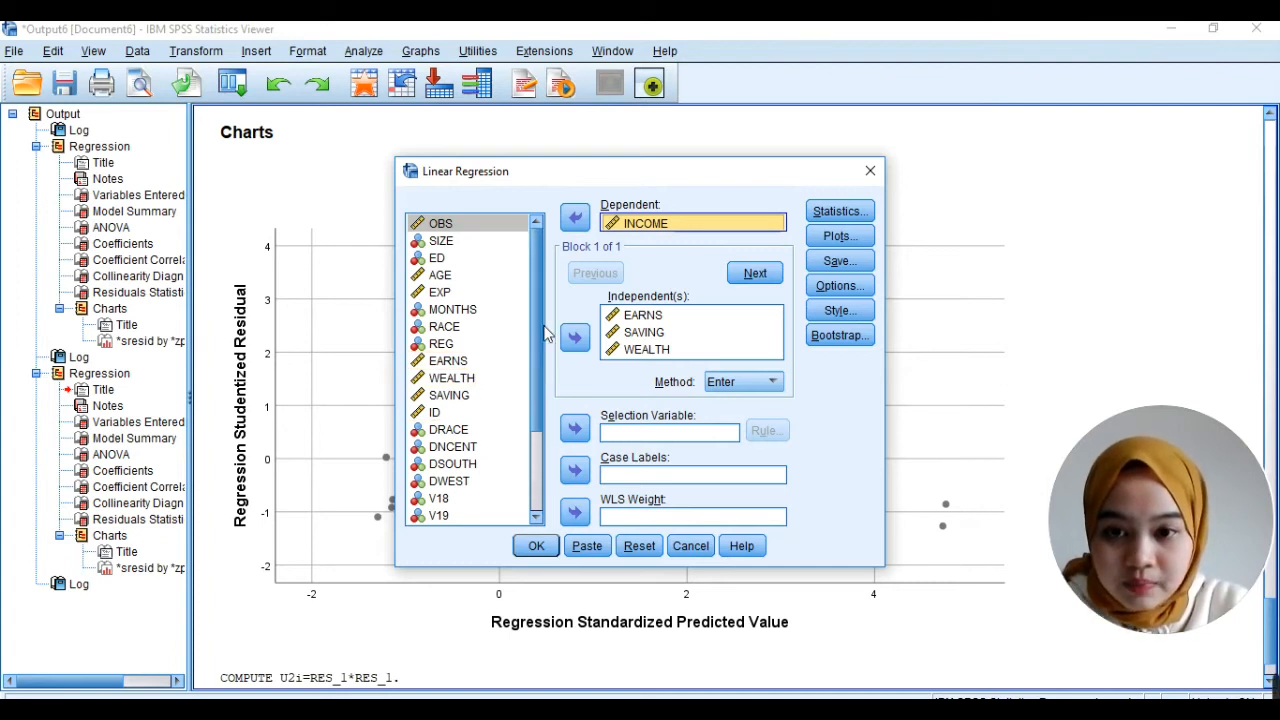
scroll(480, 512, down, 3)
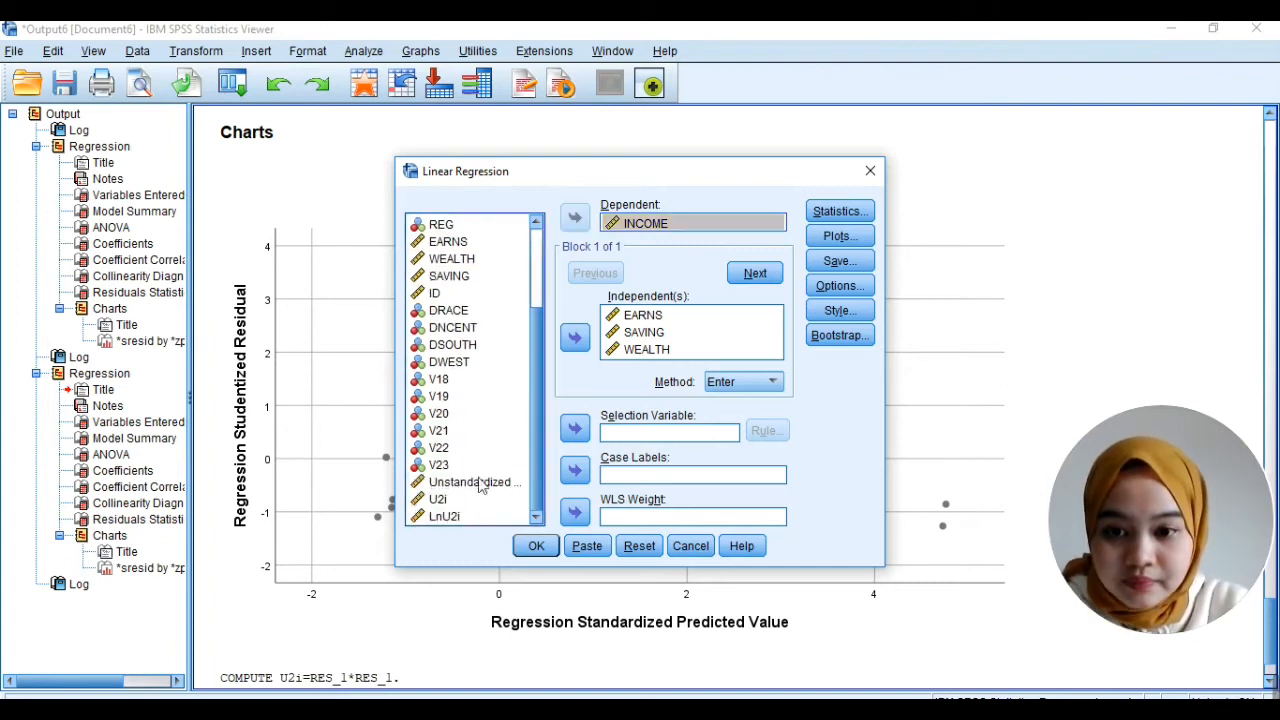
click(445, 516)
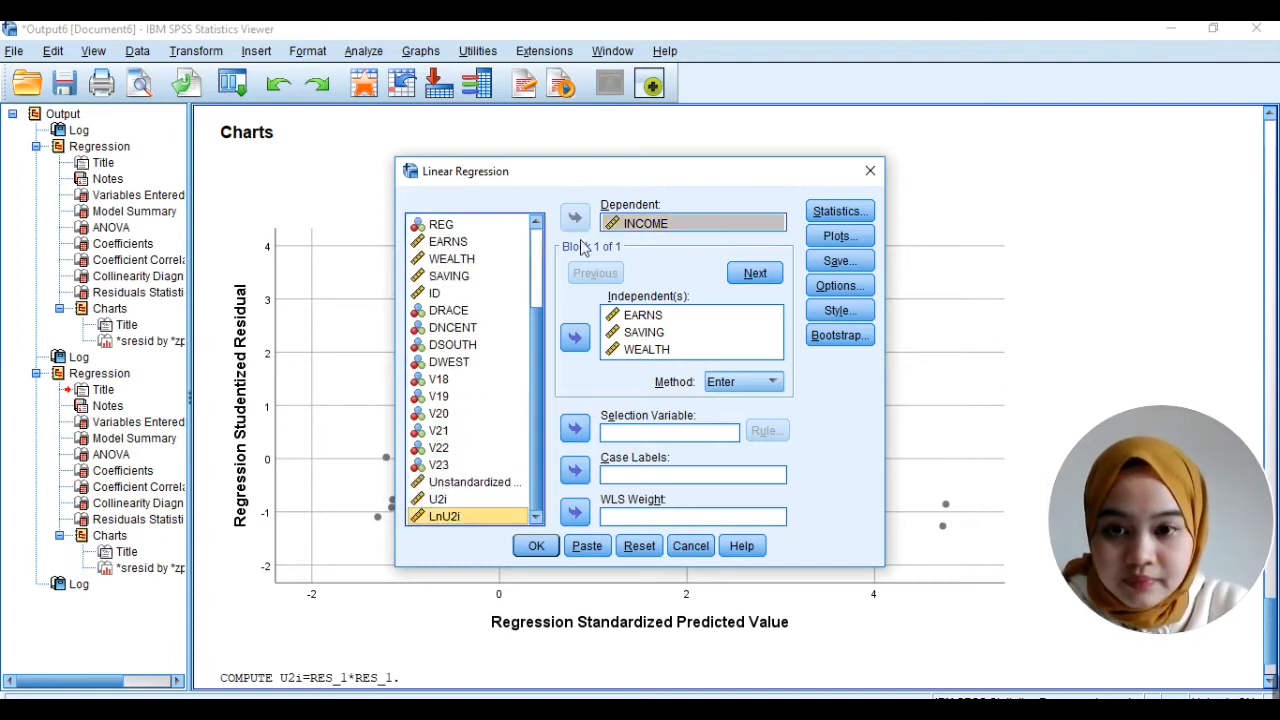
double_click(645, 222)
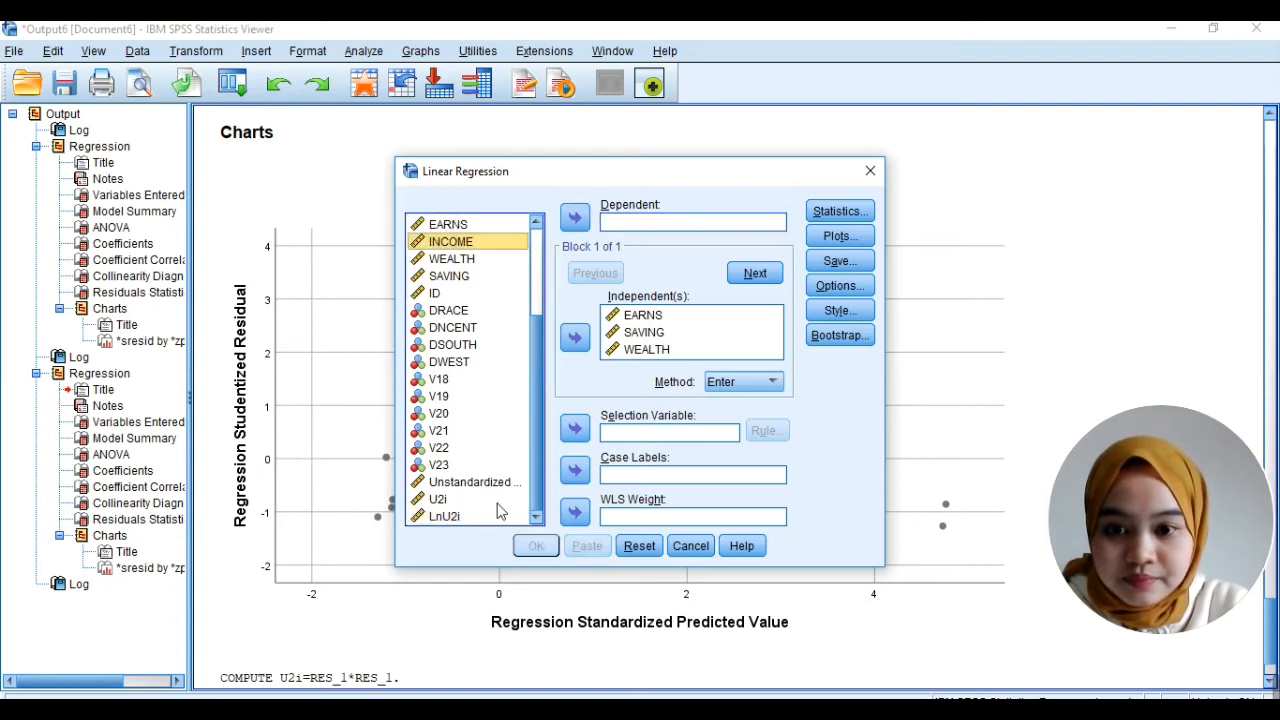
click(490, 515)
click(574, 218)
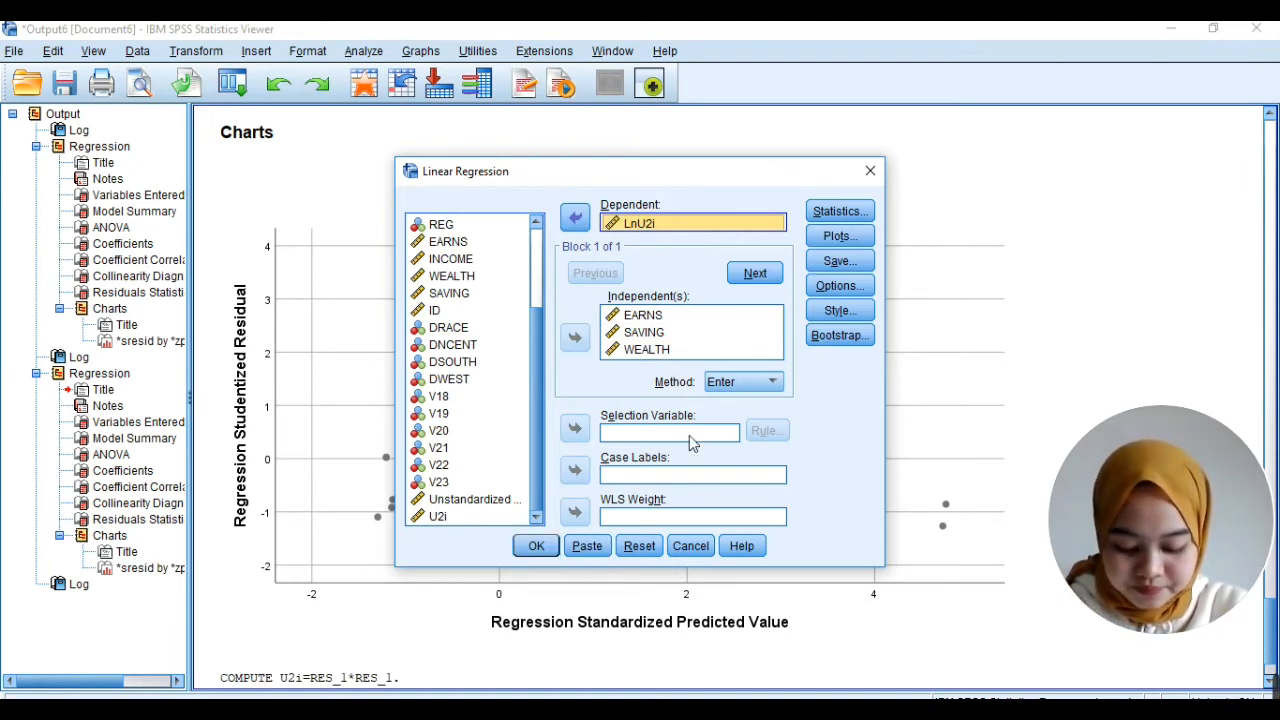
click(536, 546)
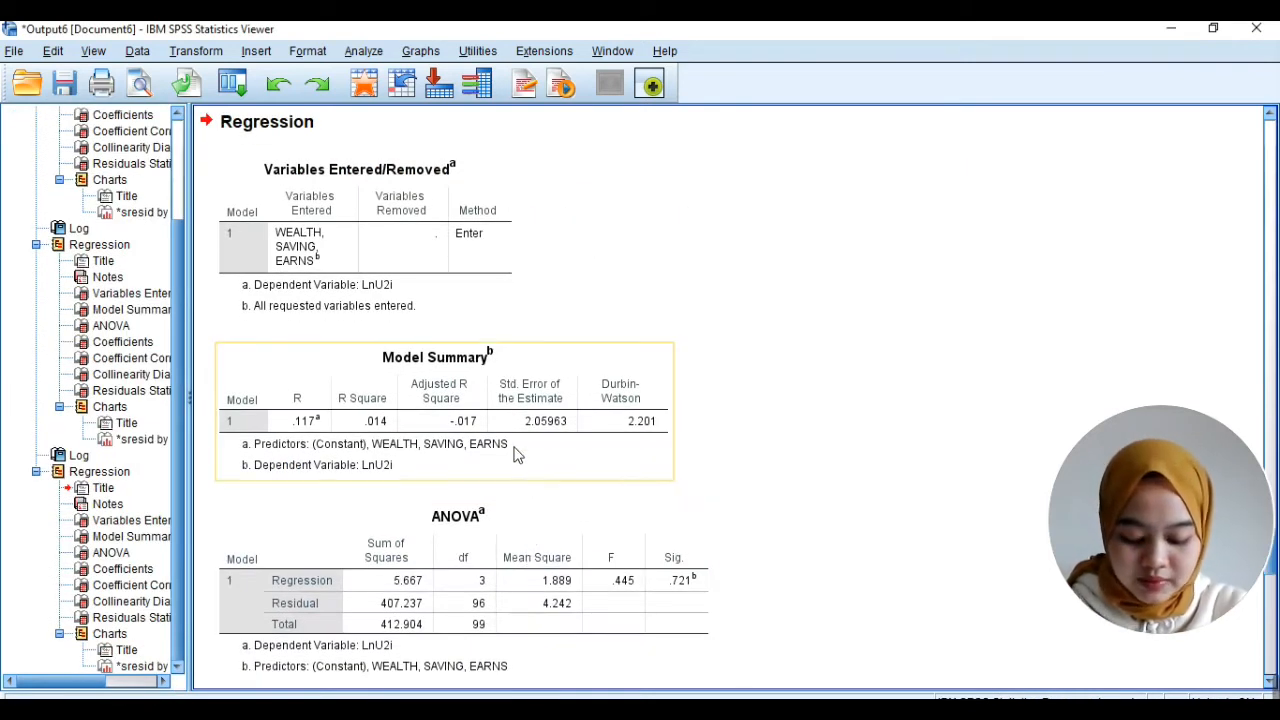
Review the LnU2i regression output and examine the t and Sig. values of EARNS, SAVING and WEALTH in the Coefficients table.
scroll(546, 360, down, 5)
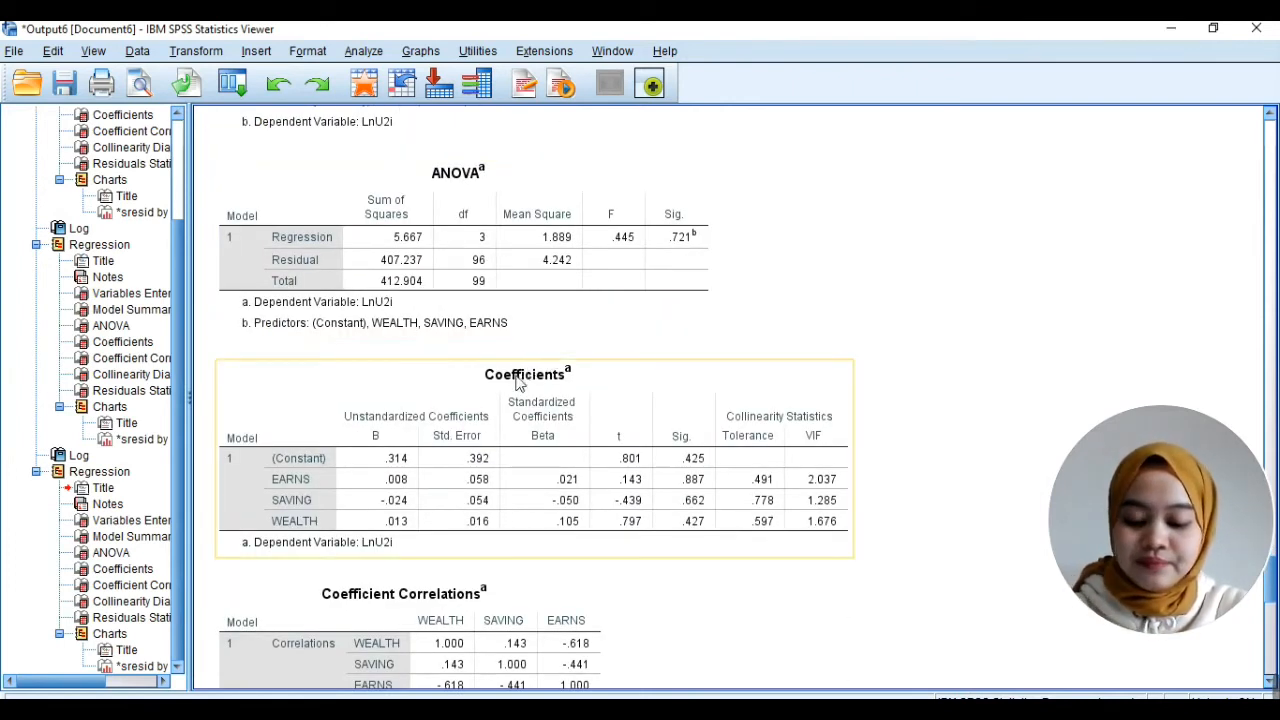
scroll(524, 397, down, 5)
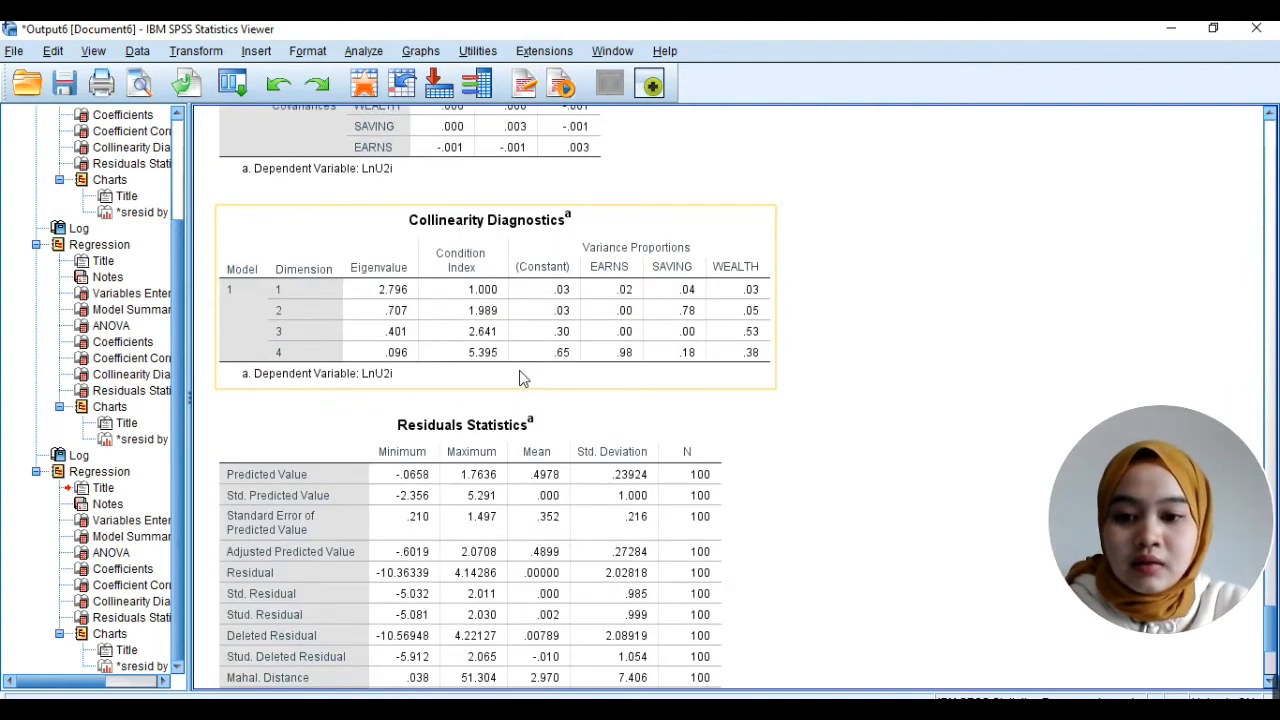
scroll(519, 370, down, 5)
scroll(519, 377, down, 10)
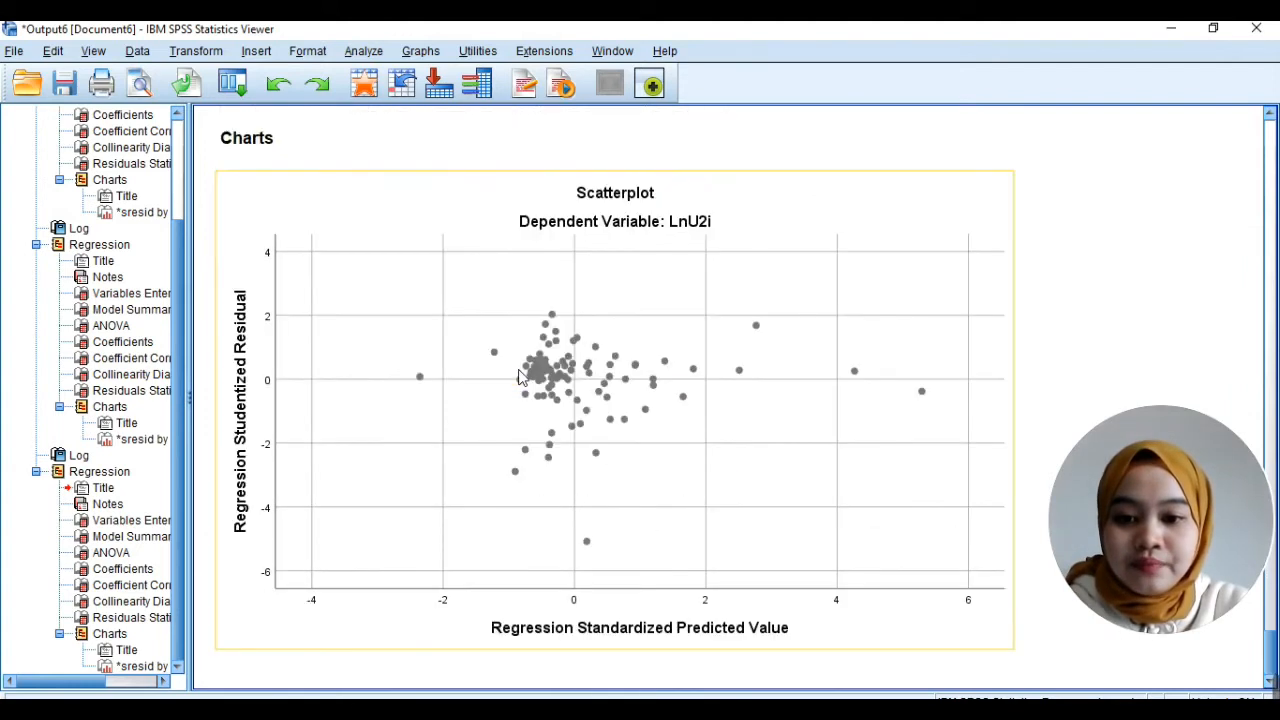
scroll(515, 370, up, 15)
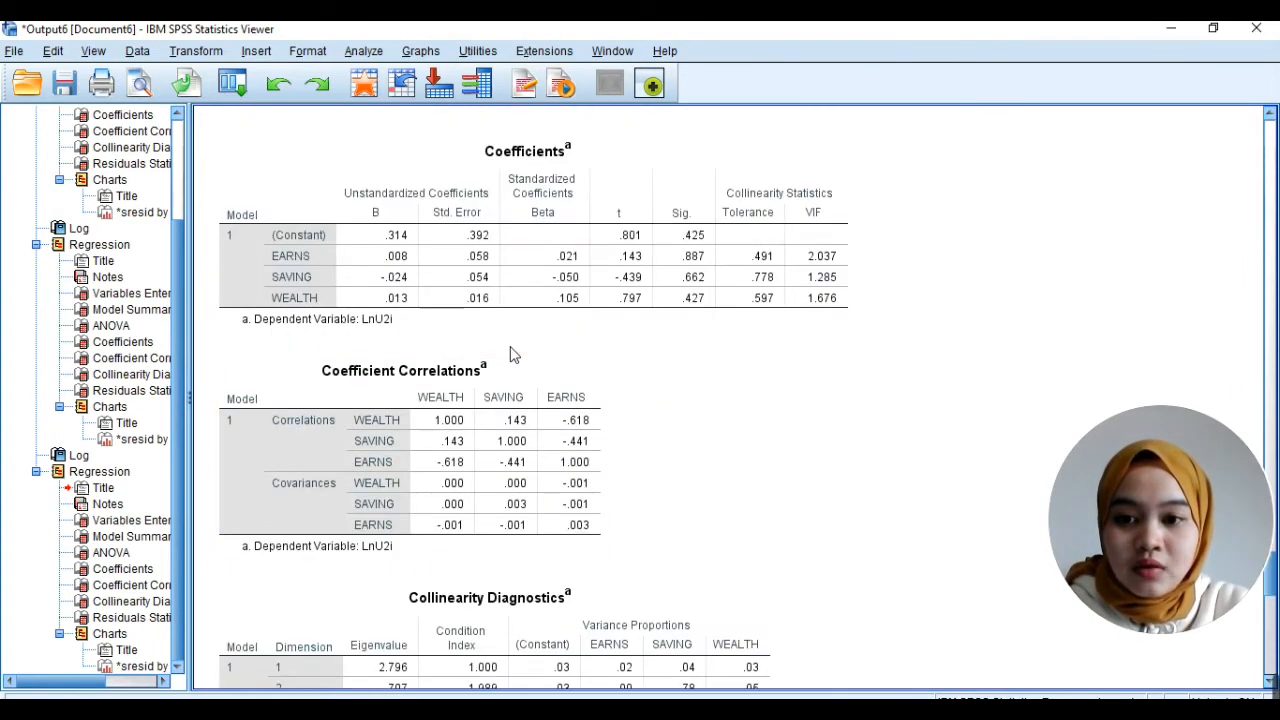
scroll(510, 354, up, 2)
click(511, 350)
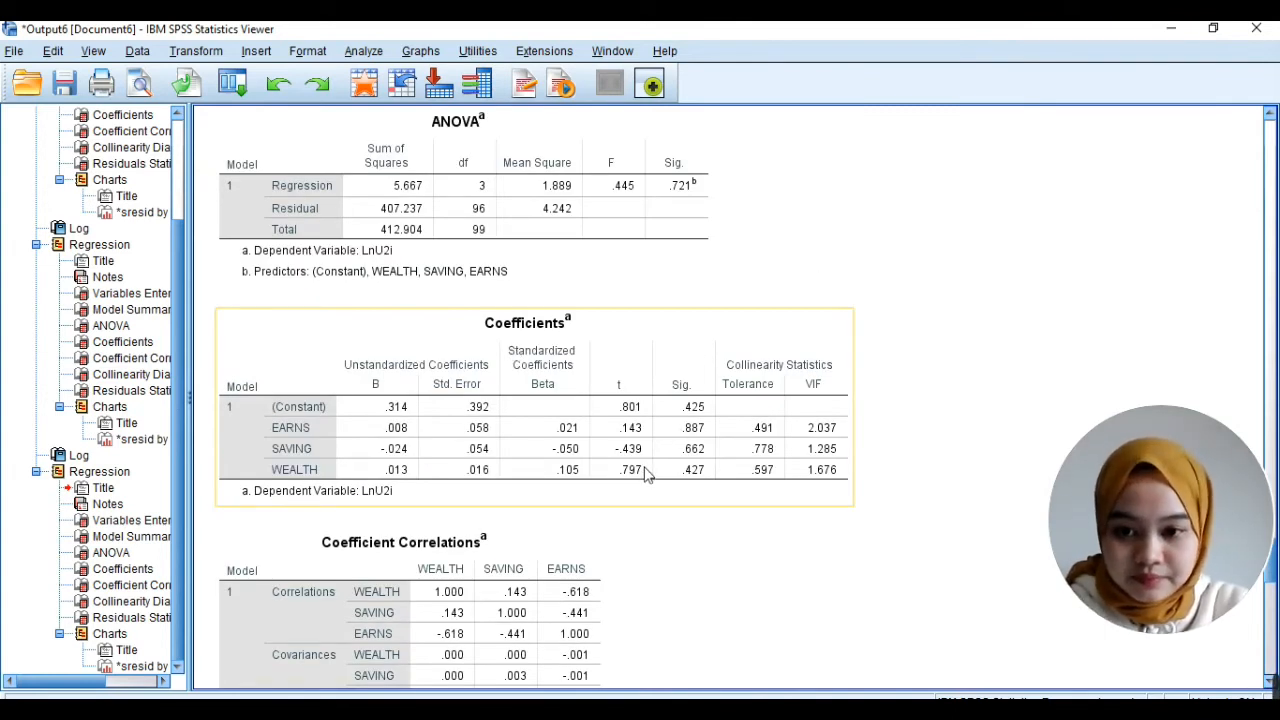
Select the Coefficients table of the LnU2i regression and look over the surrounding output tables.
click(461, 399)
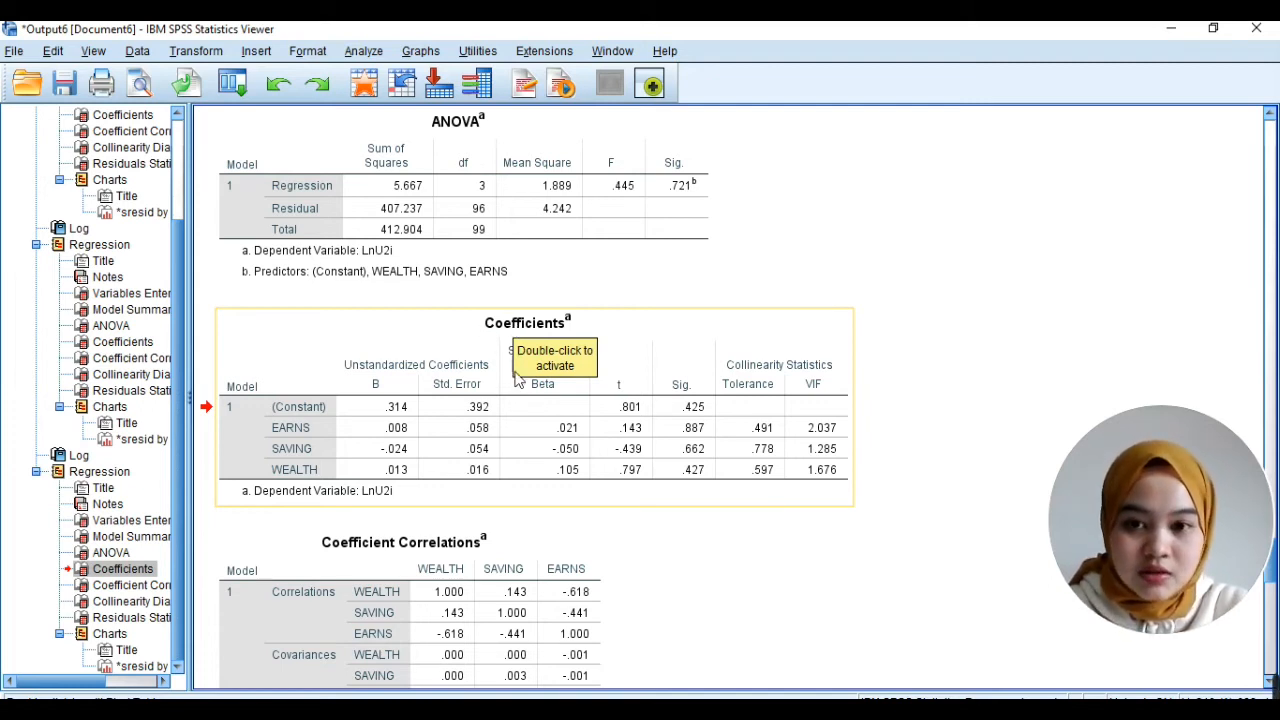
scroll(514, 400, up, 4)
scroll(514, 408, down, 10)
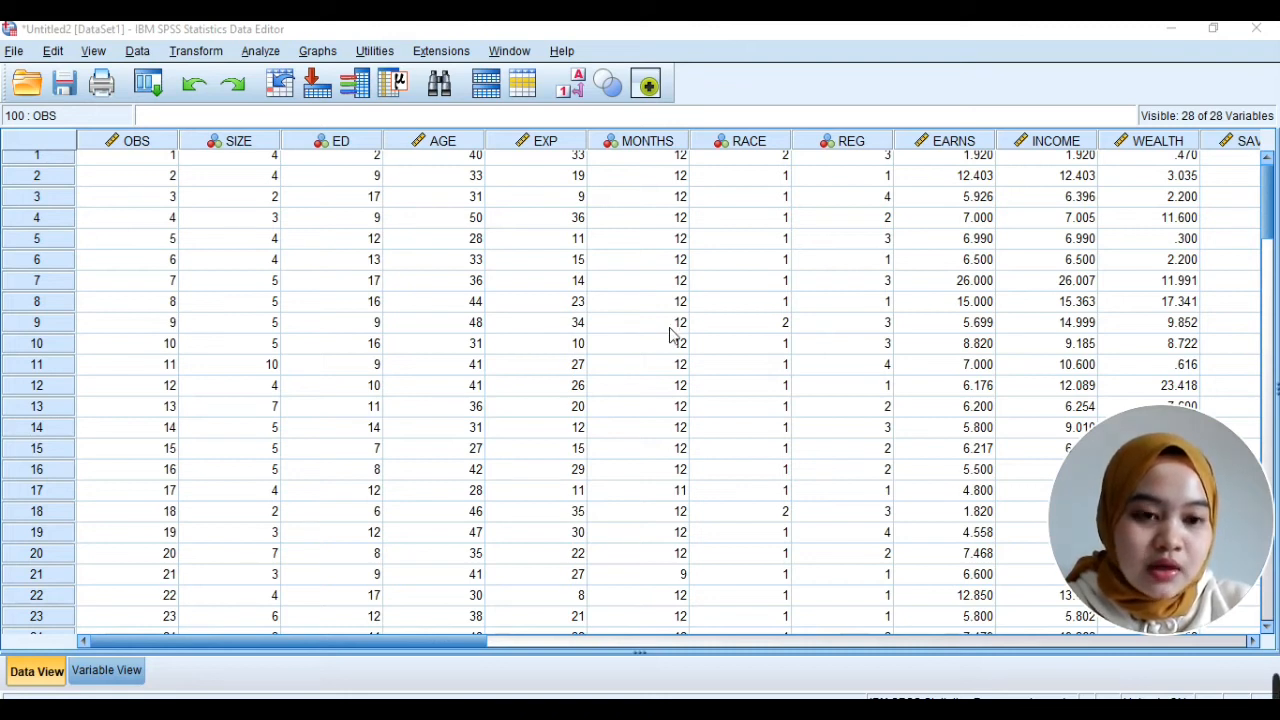
Switch to Document6 in Word to read the Zskewness and Zkurtosis formulas and return to the SPSS data set.
mouse_move(879, 697)
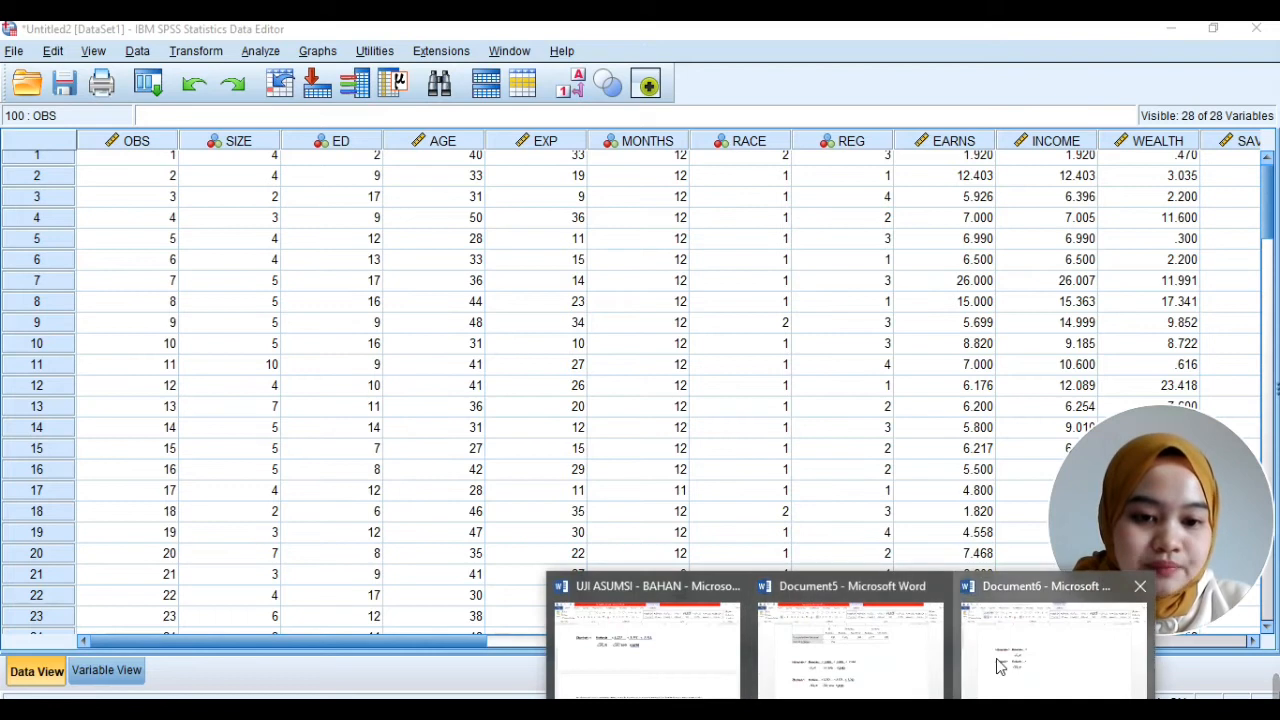
click(1052, 645)
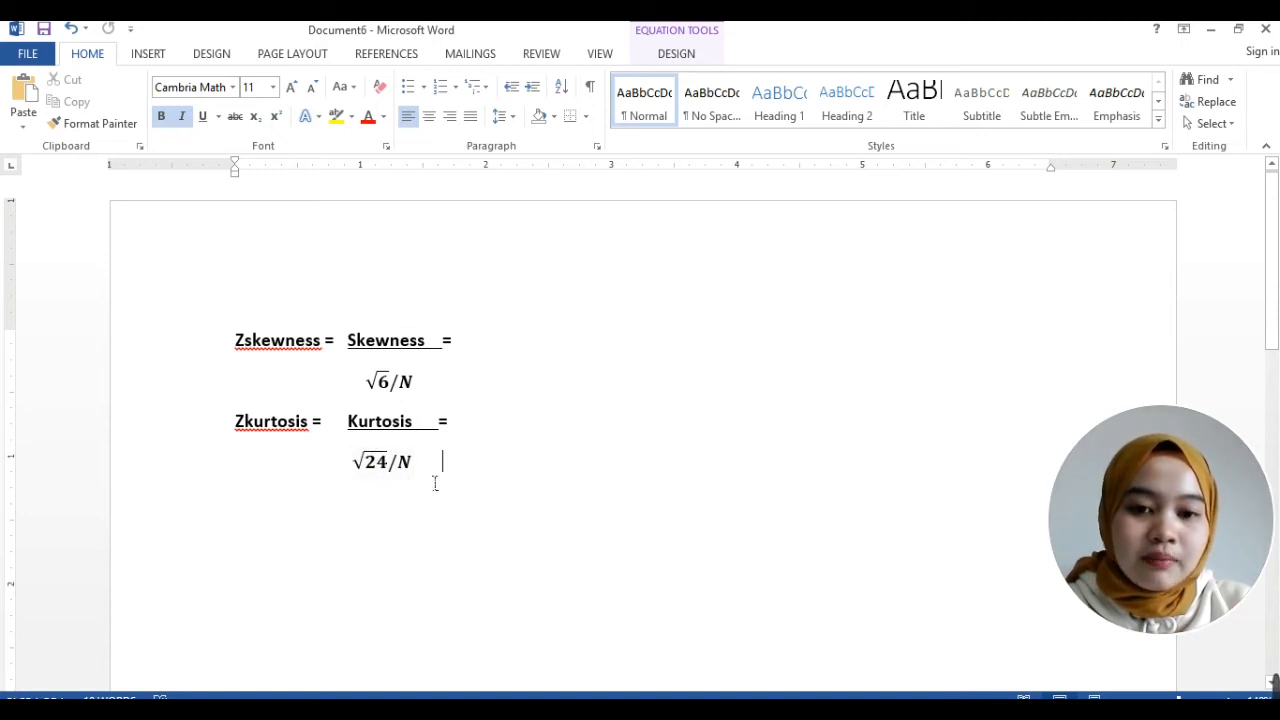
key(alt+Tab)
key(alt+Tab)
key(alt+Tab)
key(alt+Tab)
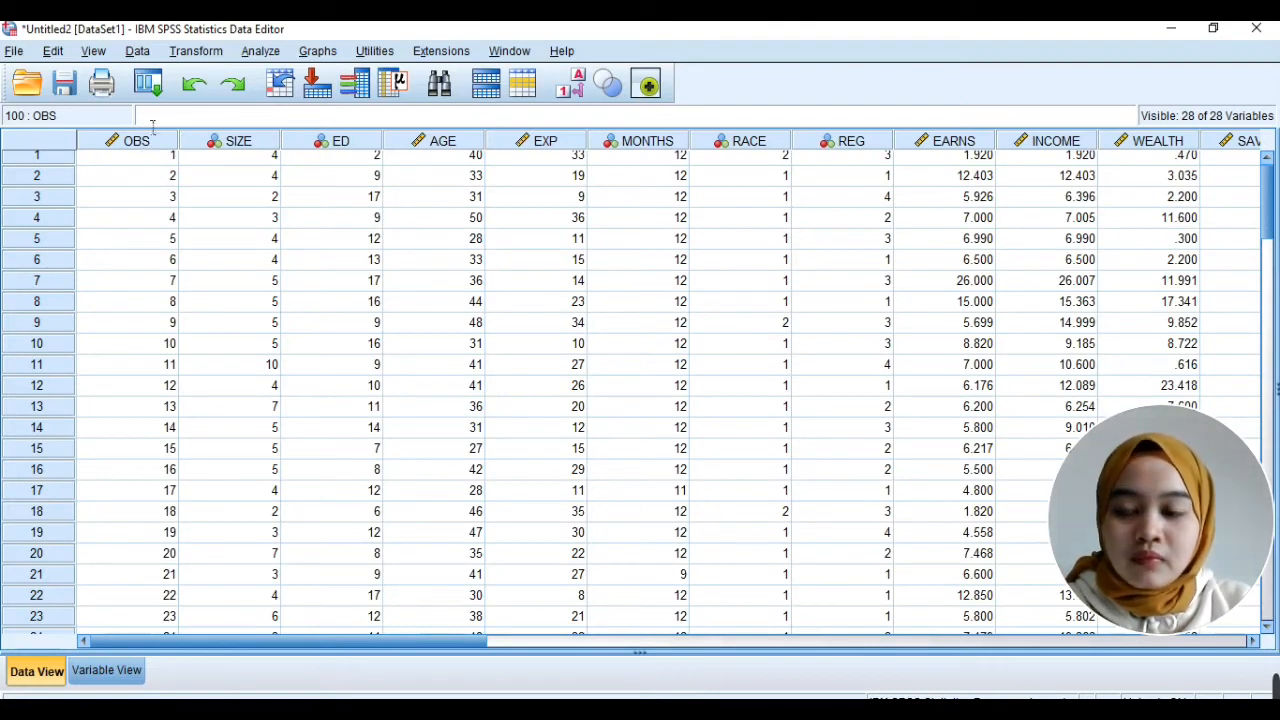
Run the linear regression of INCOME on EARNS, SAVING and WEALTH, saving the unstandardized residuals.
click(259, 55)
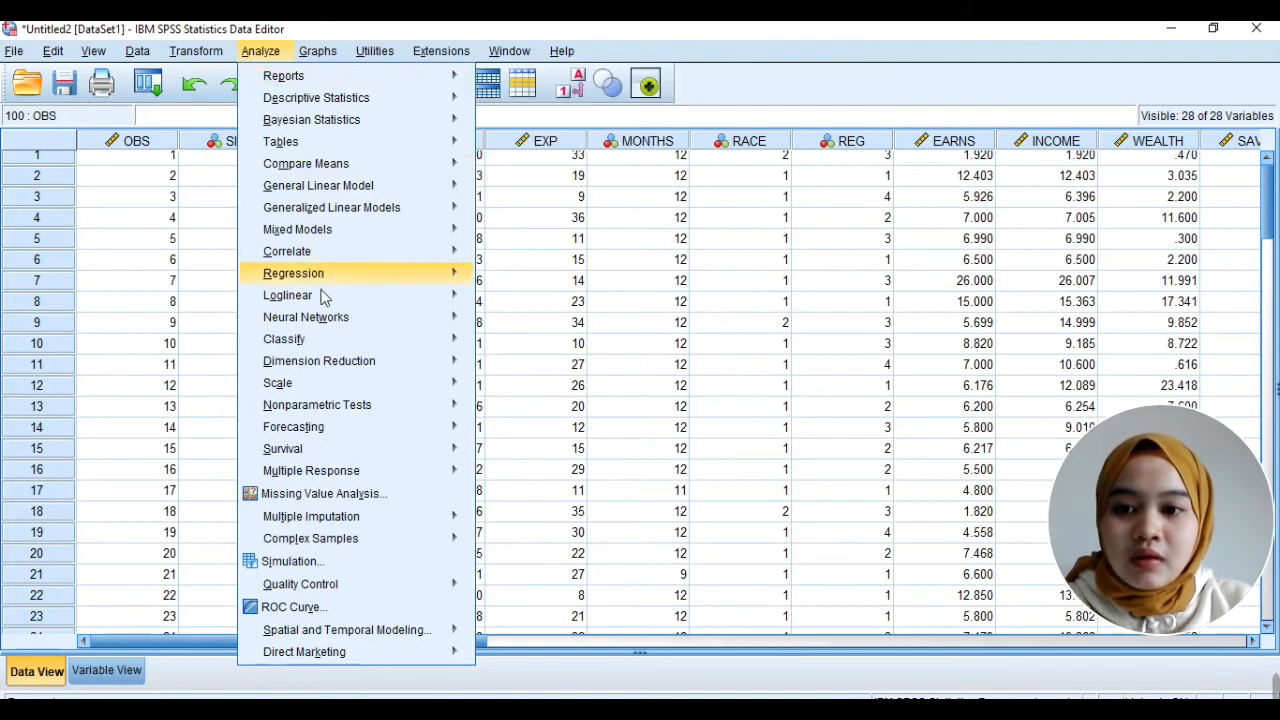
mouse_move(317, 277)
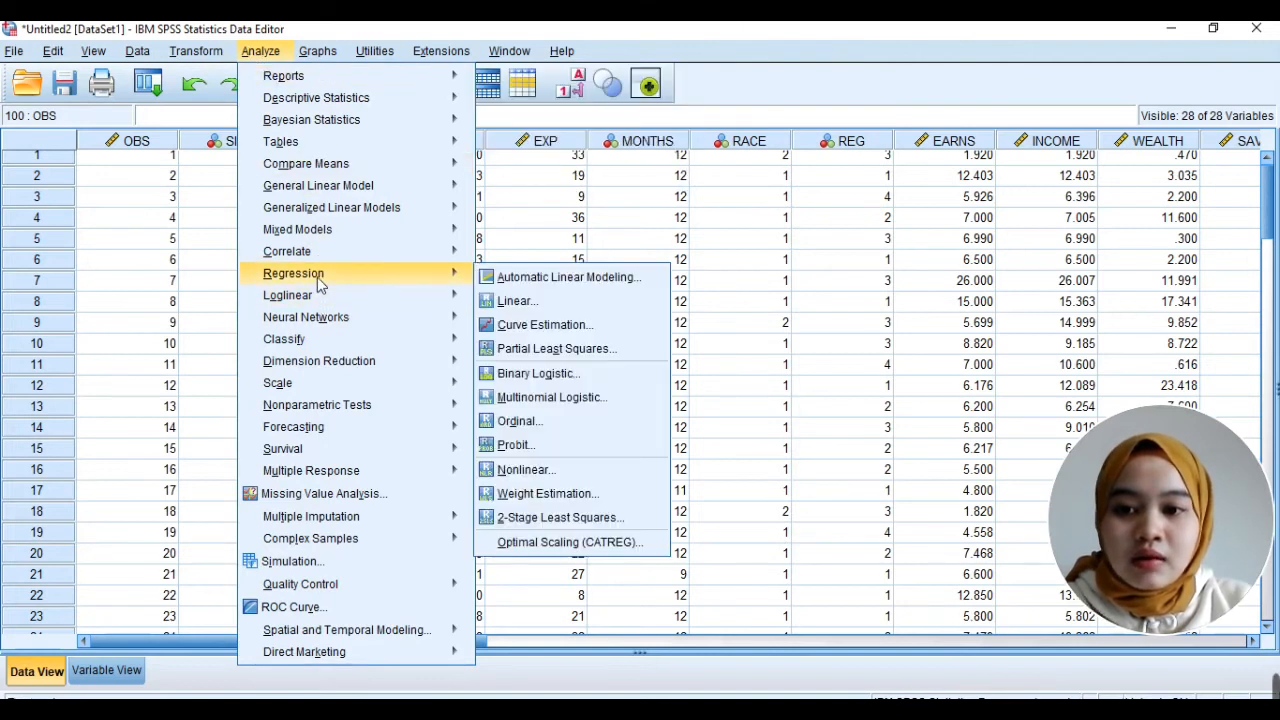
click(507, 303)
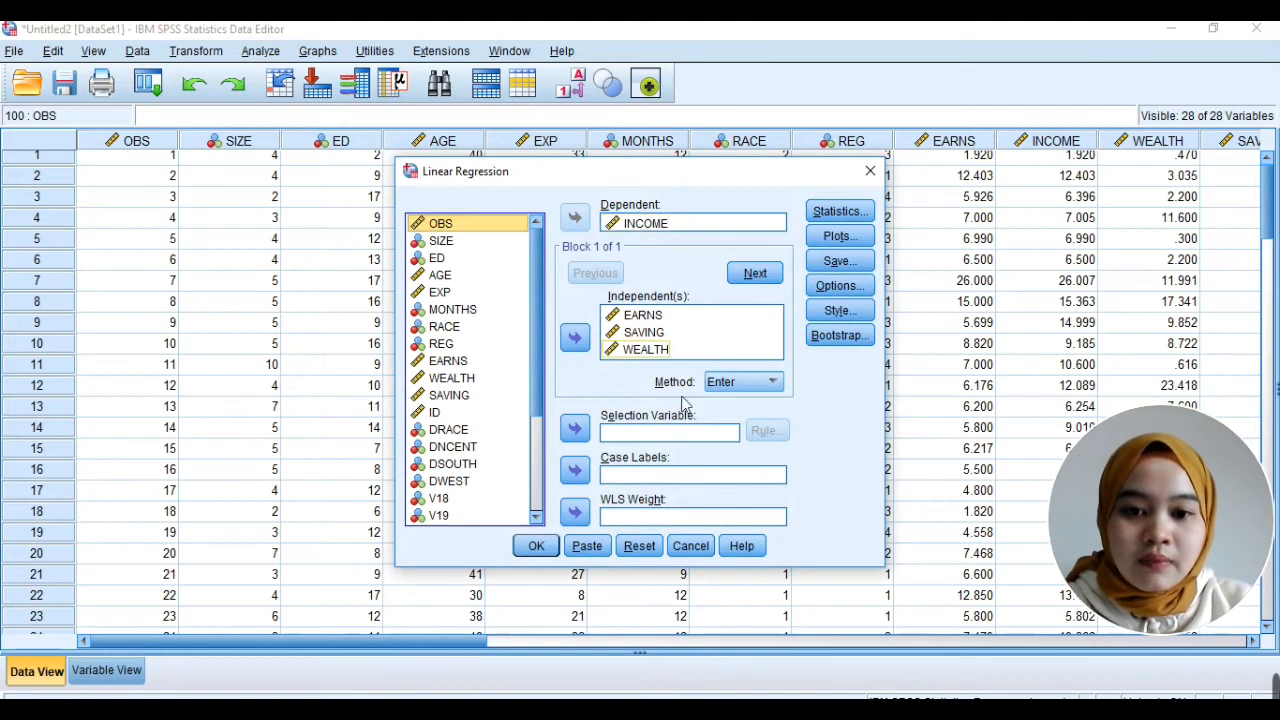
click(836, 263)
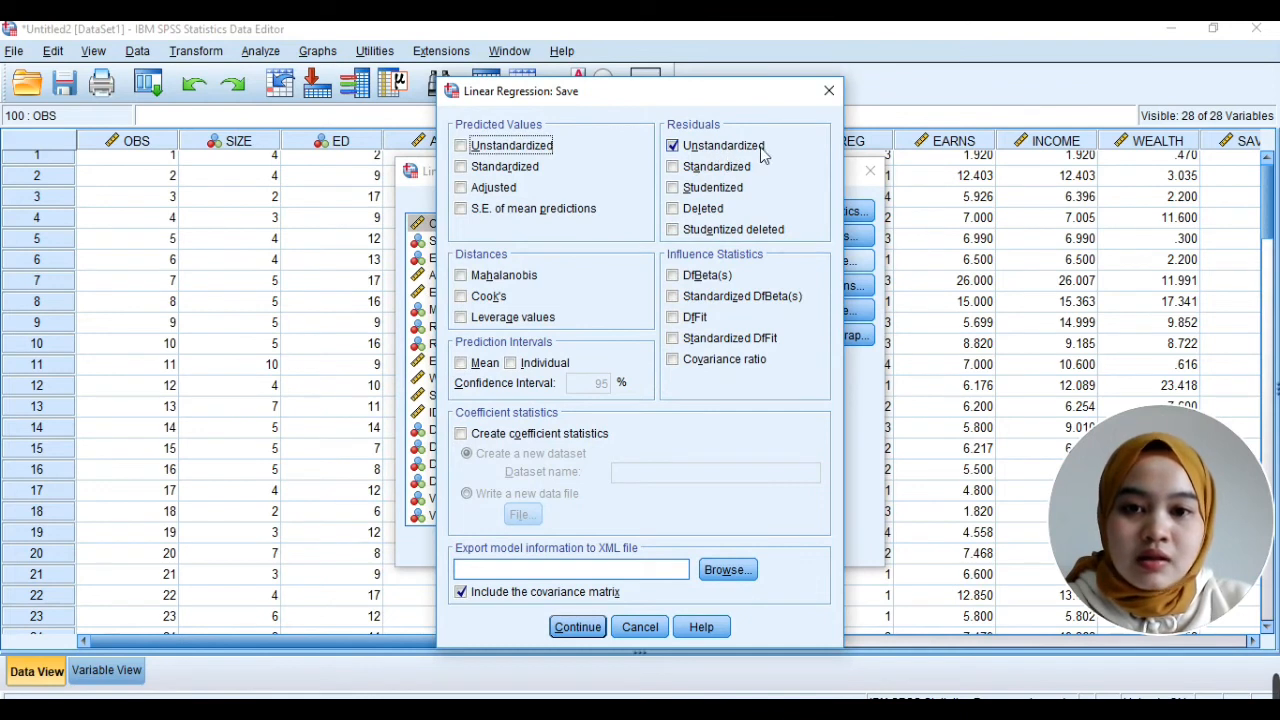
click(599, 633)
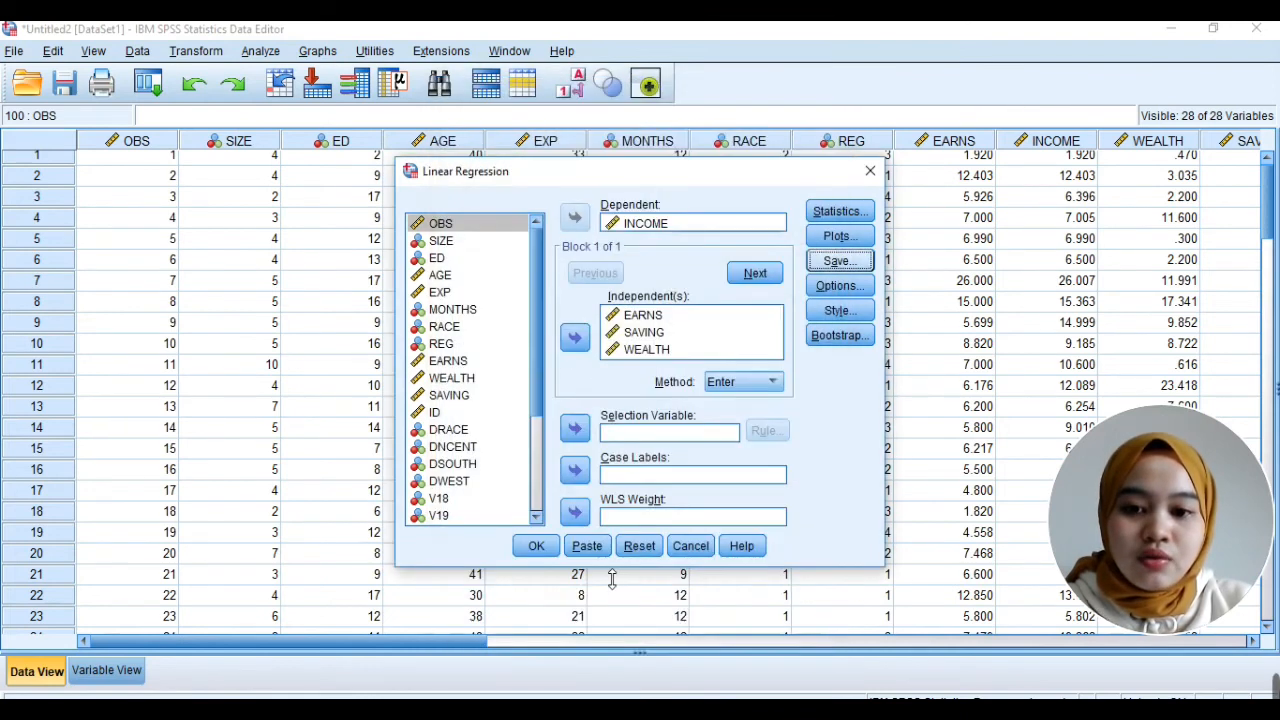
click(537, 546)
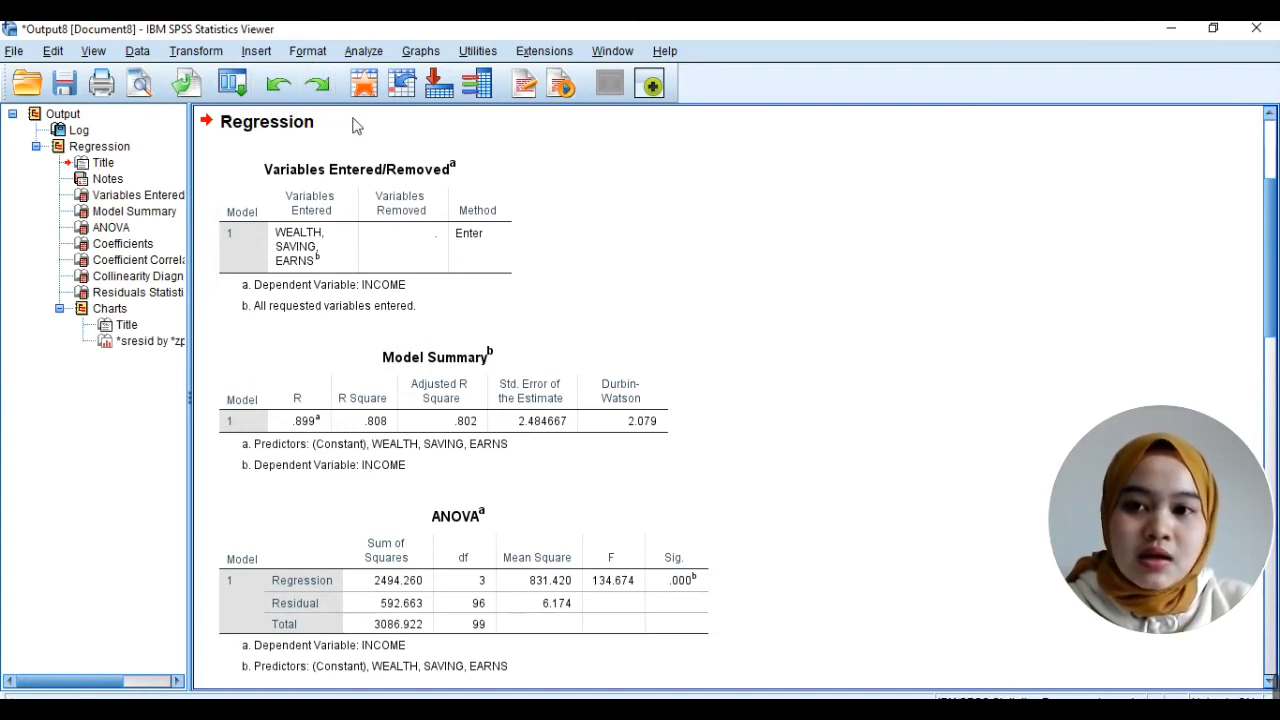
Set up a Descriptives analysis with the first Unstandardized Residual variable in the list as its only variable.
click(355, 55)
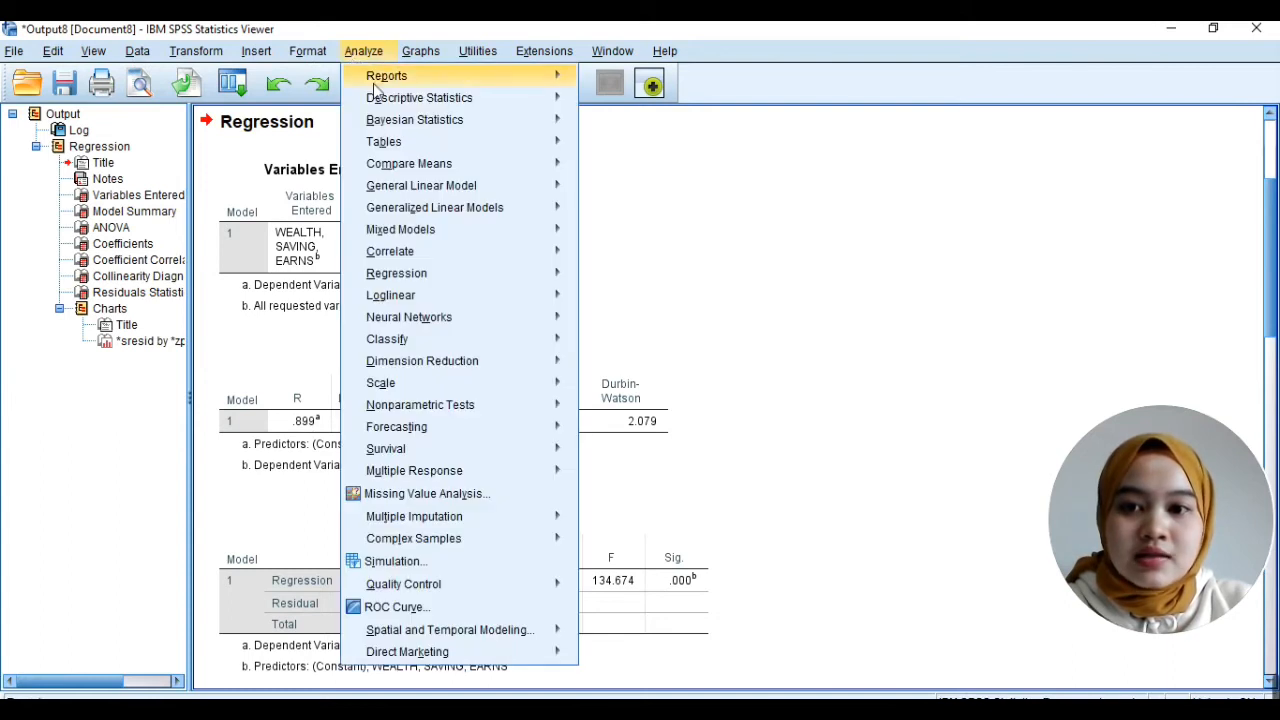
mouse_move(380, 104)
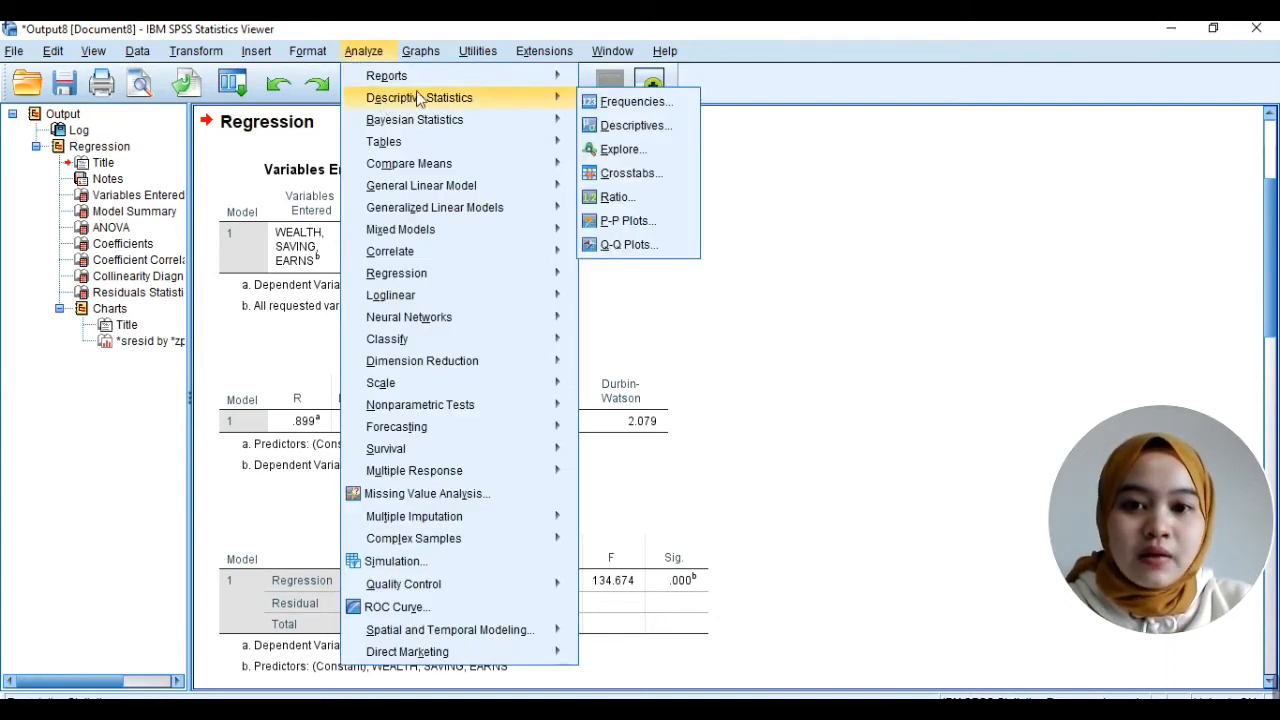
click(605, 127)
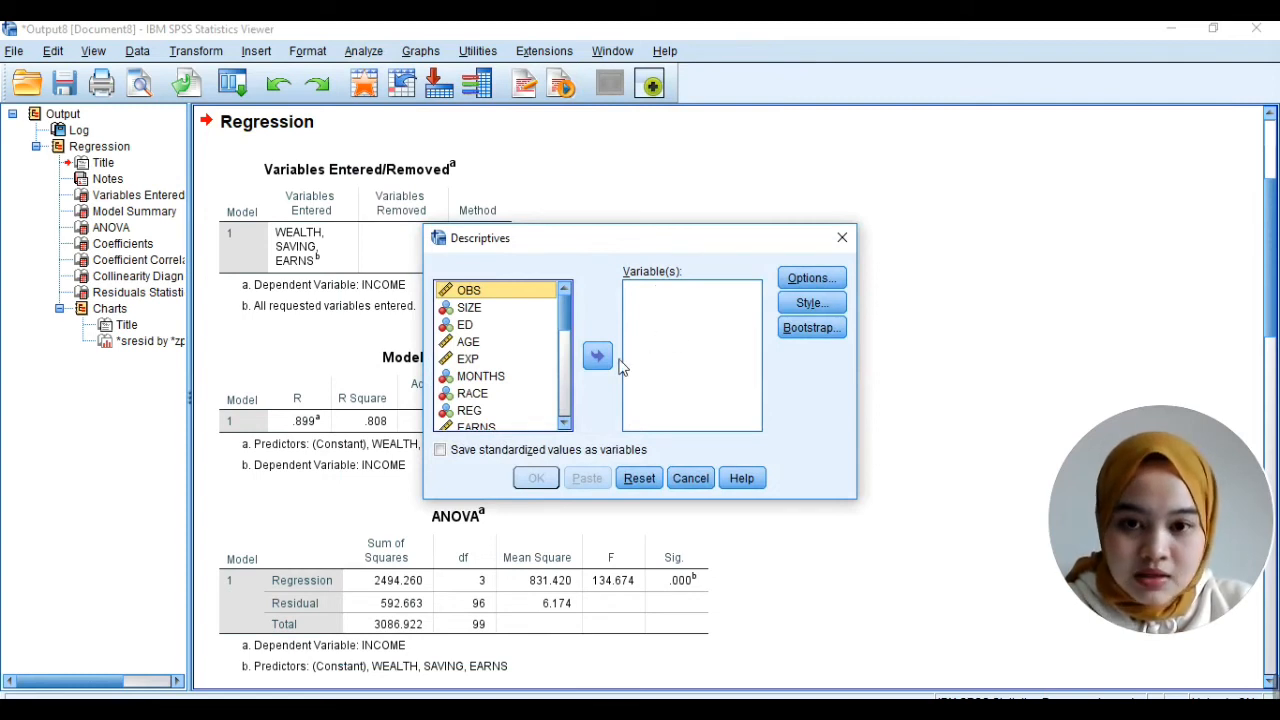
click(567, 380)
click(567, 413)
click(565, 422)
click(565, 422)
click(565, 422)
click(565, 422)
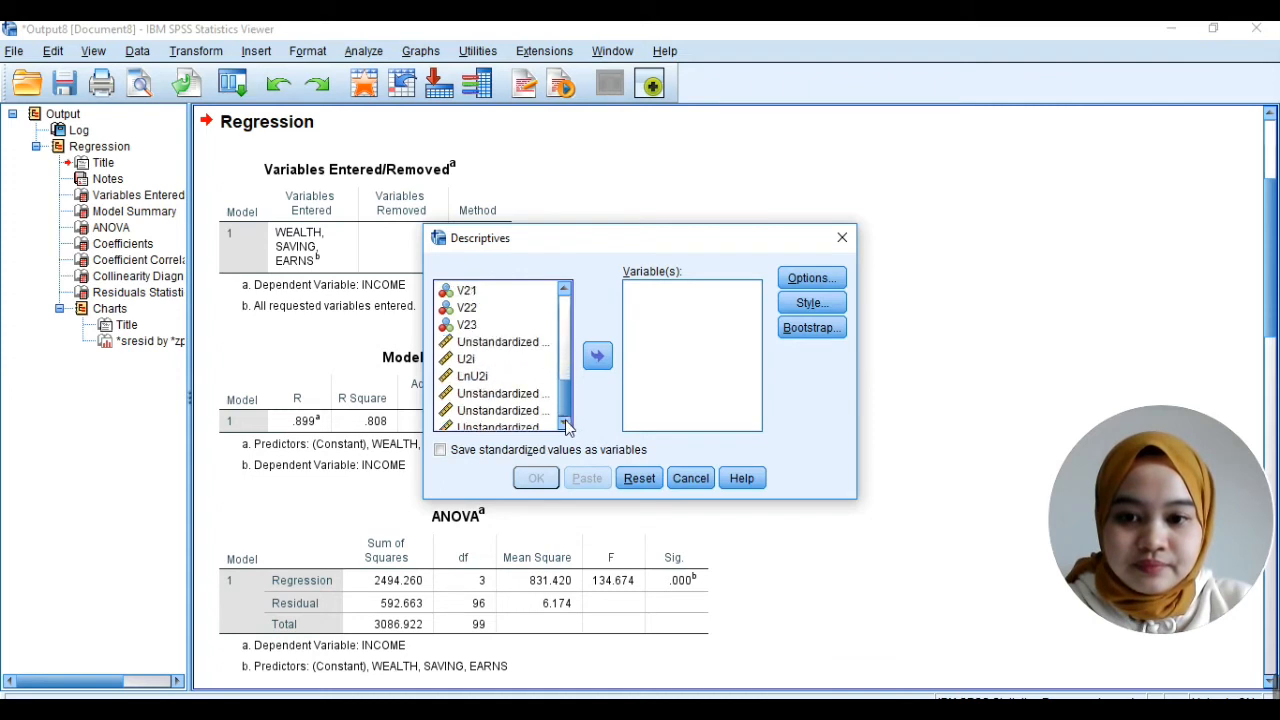
click(524, 345)
click(597, 357)
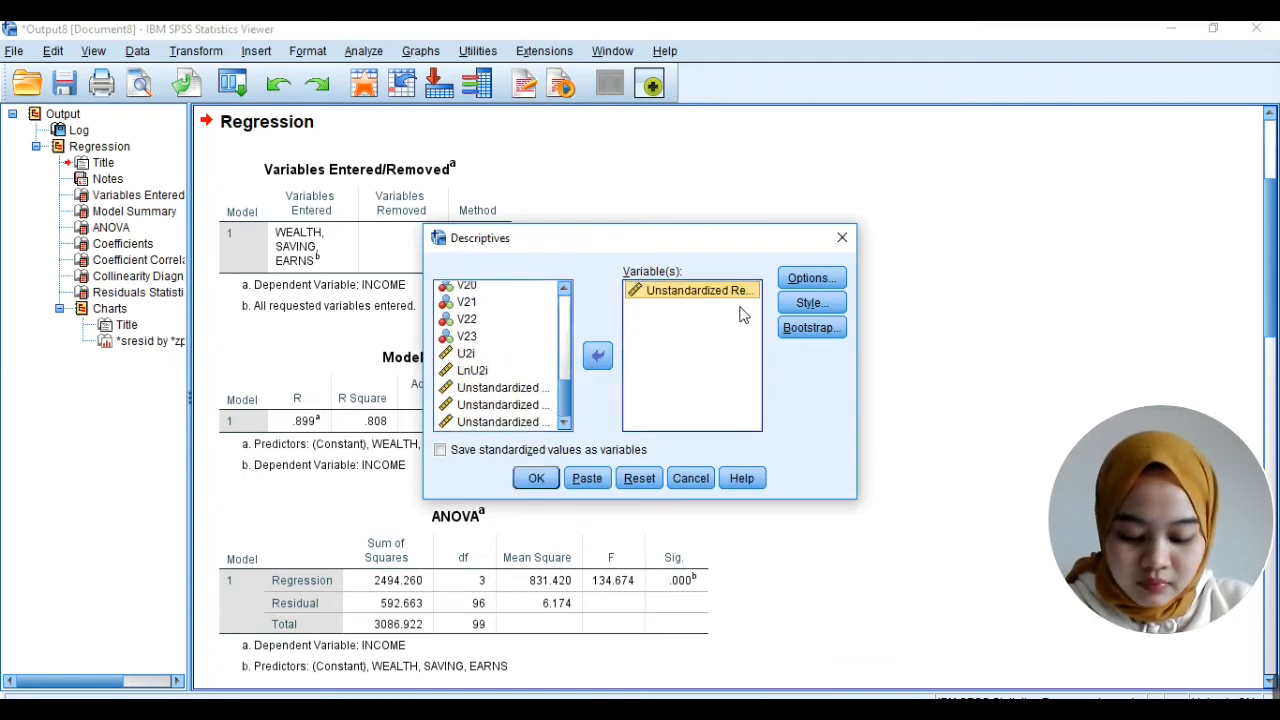
Limit the descriptives to Kurtosis and Skewness, excluding mean, standard deviation, minimum and maximum, and run the analysis.
click(816, 282)
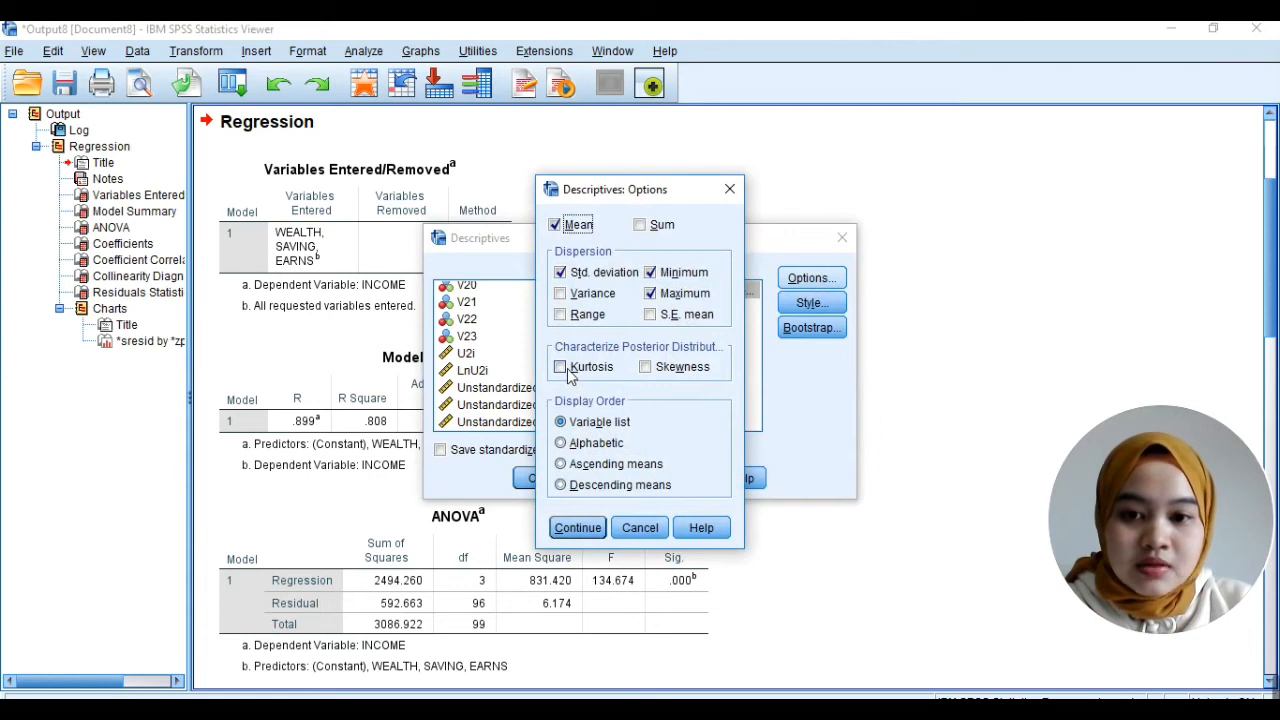
click(566, 369)
click(649, 368)
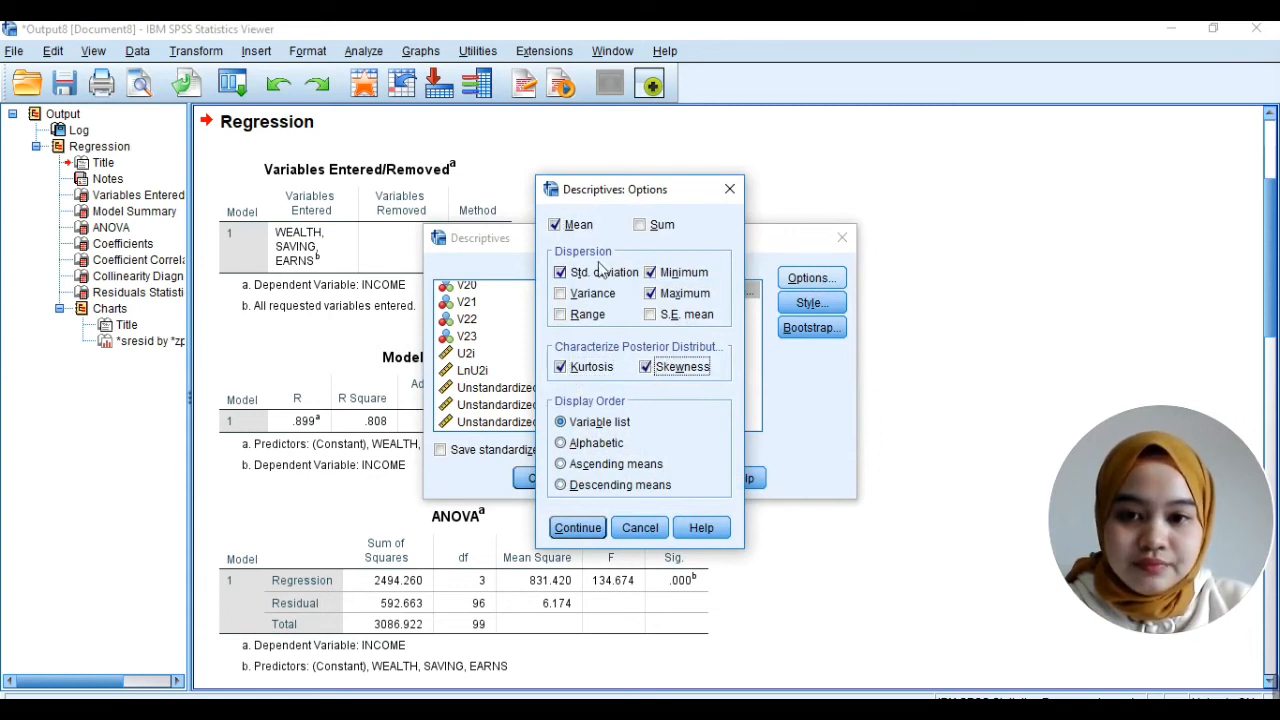
click(556, 225)
click(561, 272)
click(651, 276)
click(651, 293)
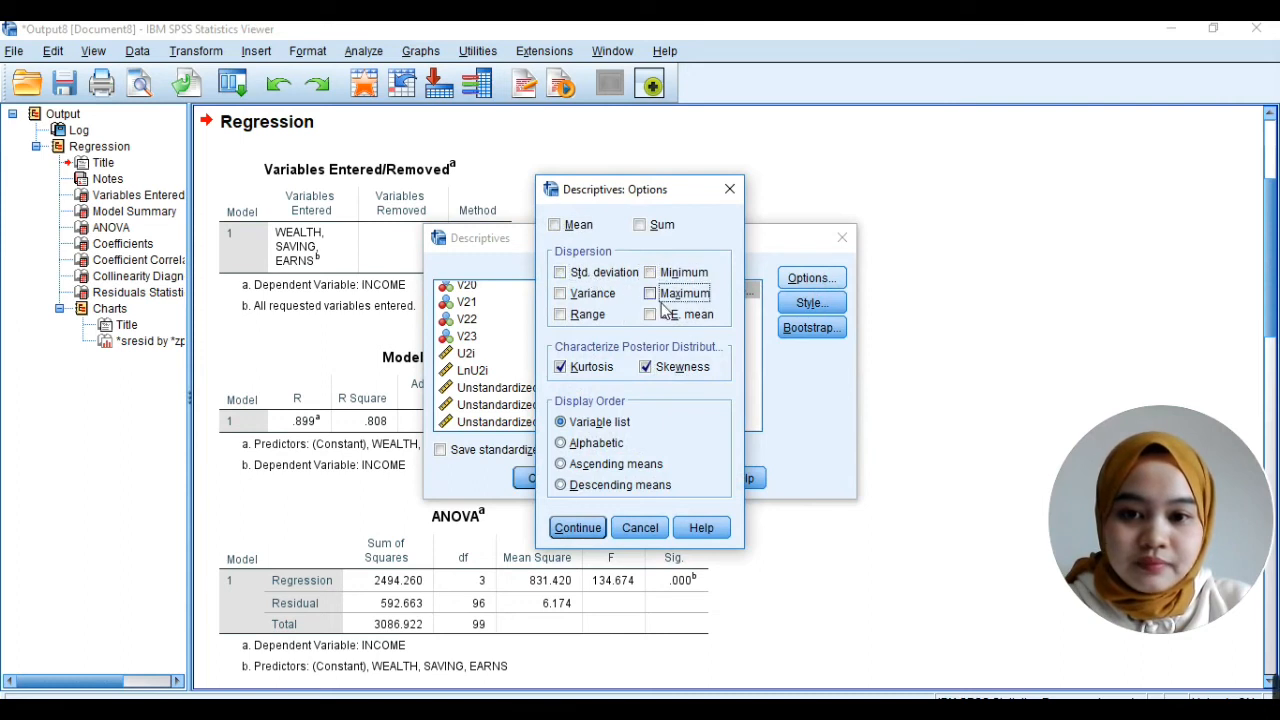
click(576, 528)
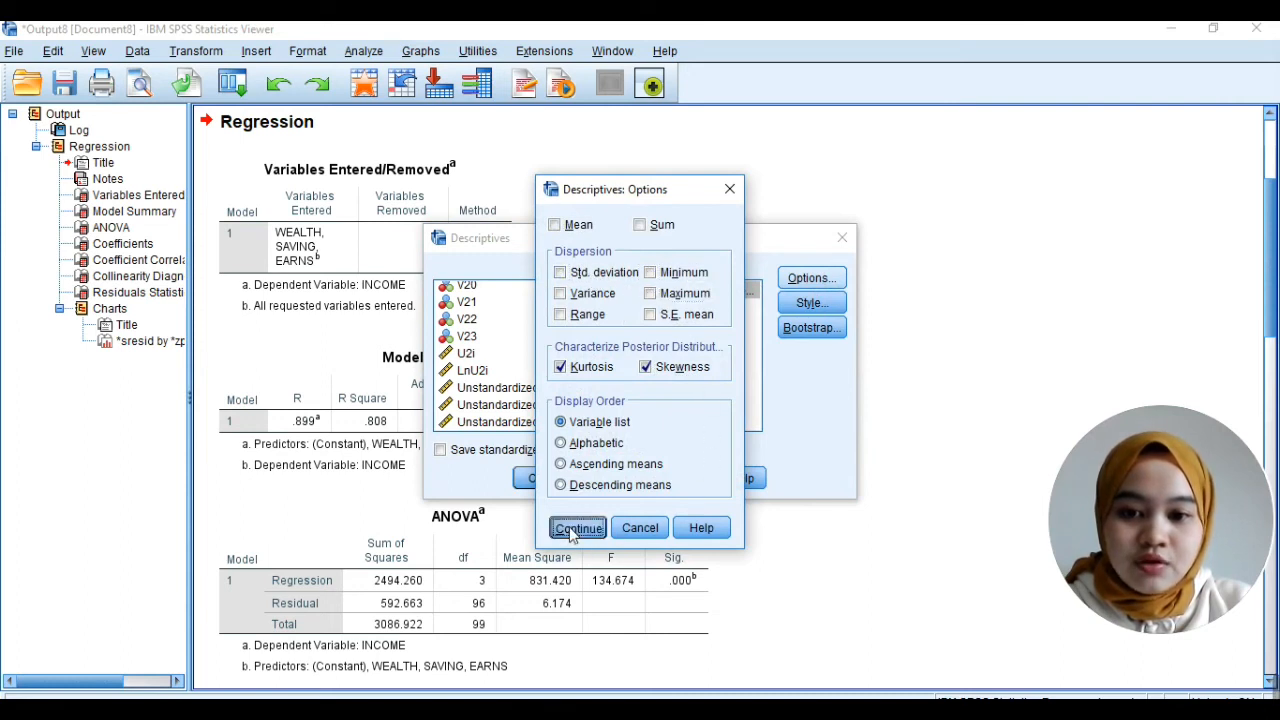
click(536, 478)
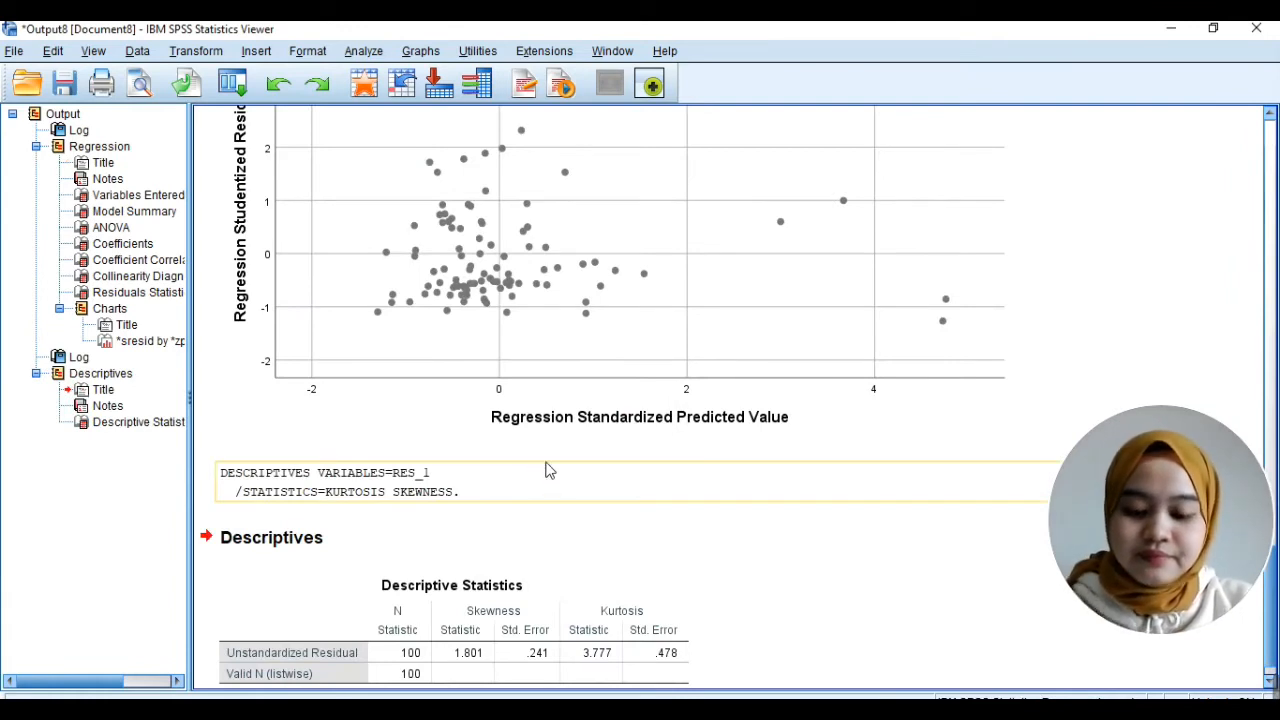
Examine the skewness and kurtosis statistics of the unstandardized residual in the Descriptive Statistics table.
click(524, 434)
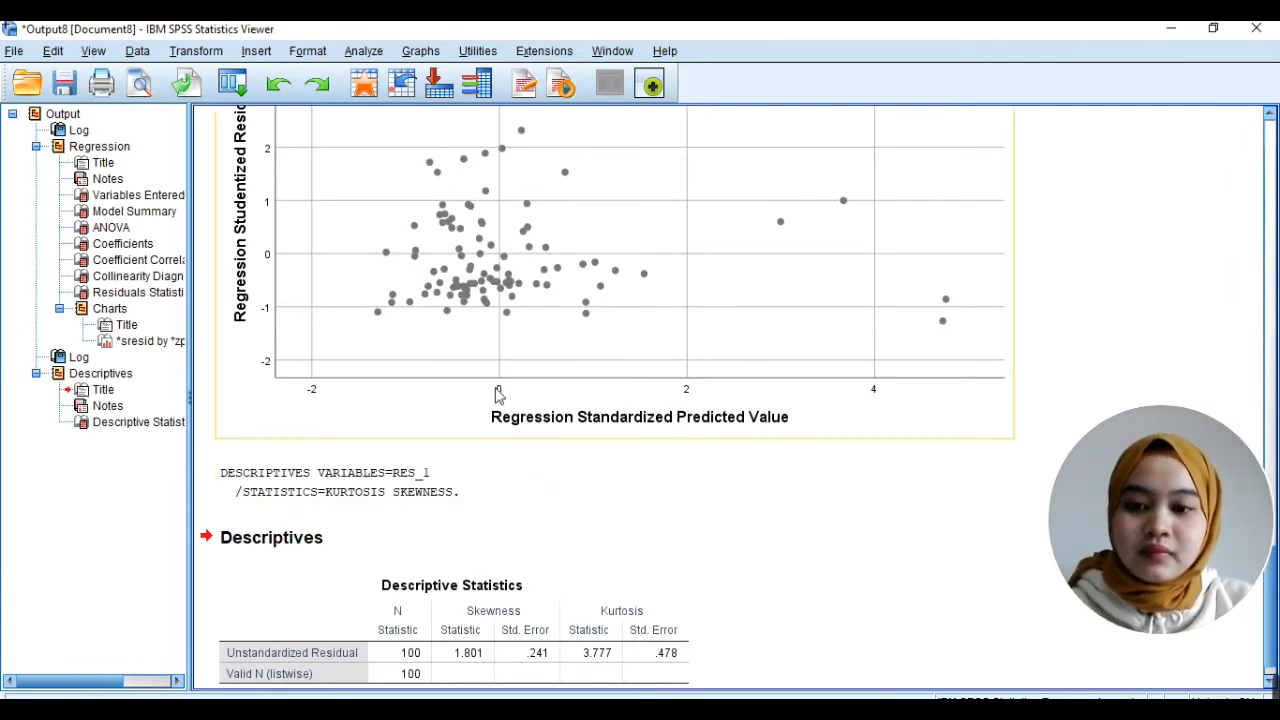
scroll(500, 396, down, 1)
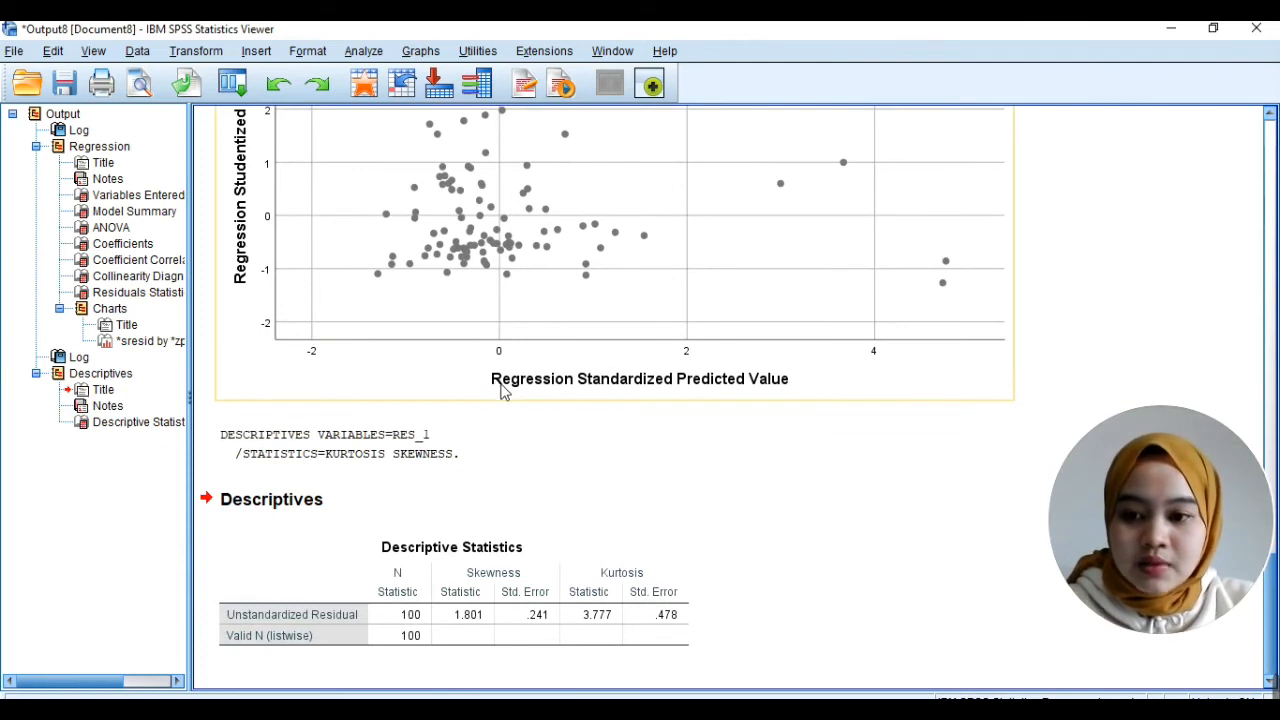
click(543, 450)
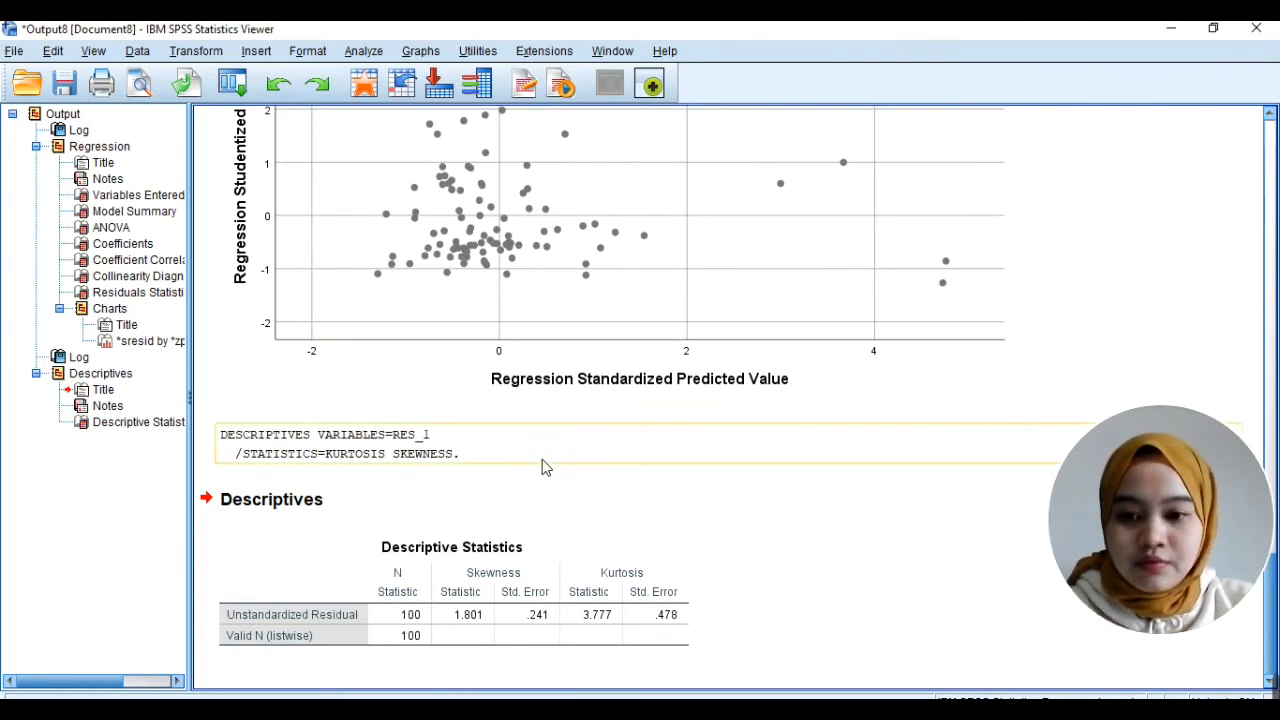
click(578, 578)
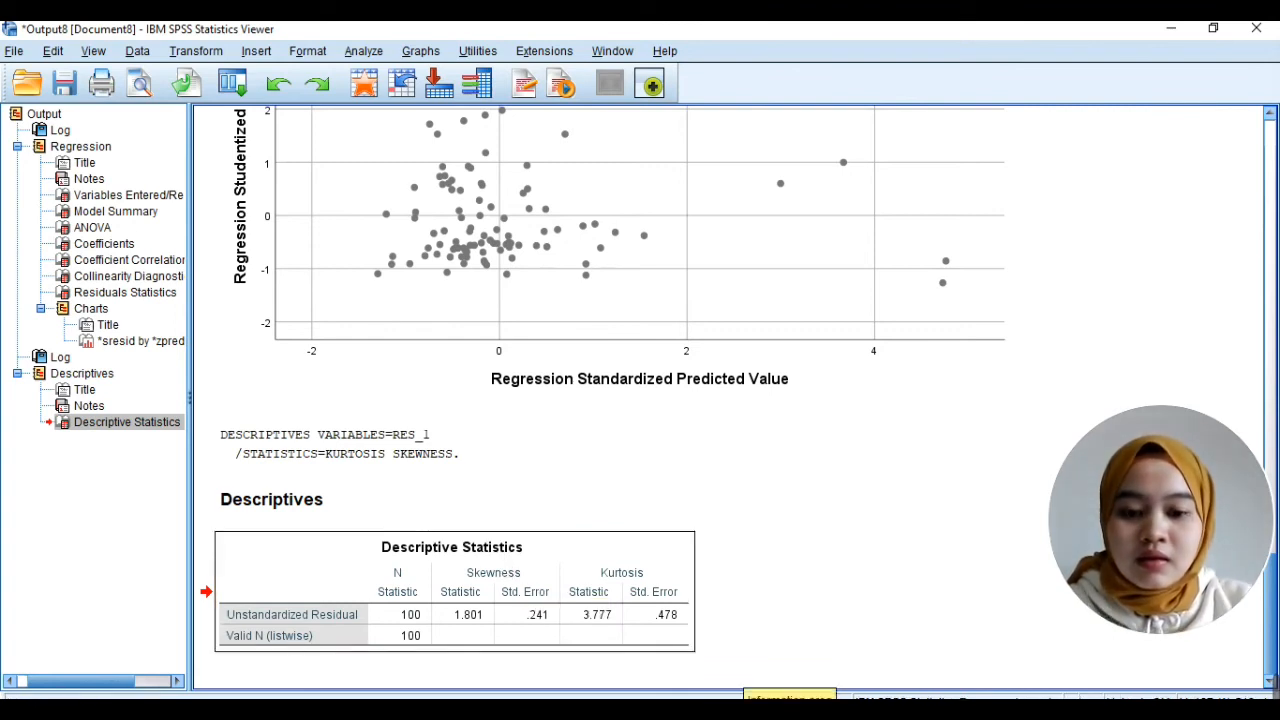
Switch to Document5 in Word and compare the Zskewness and Zkurtosis calculations with the Descriptive Statistics table.
mouse_move(840, 684)
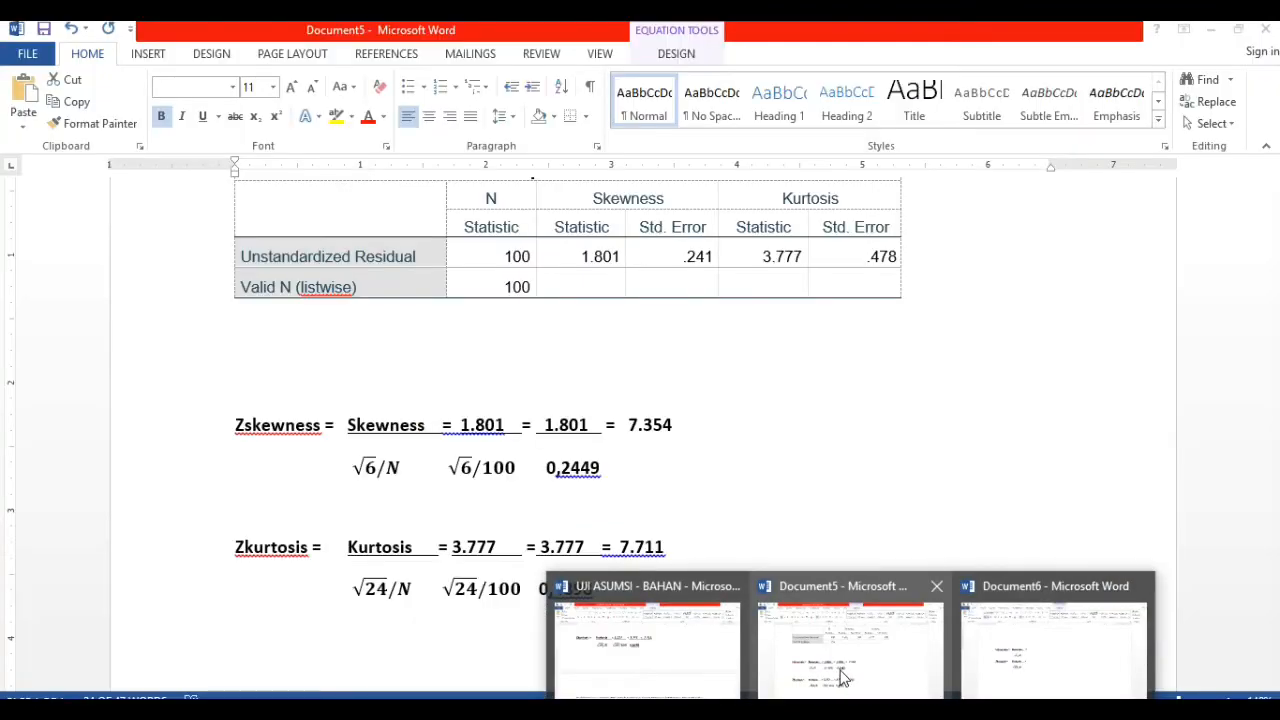
click(842, 676)
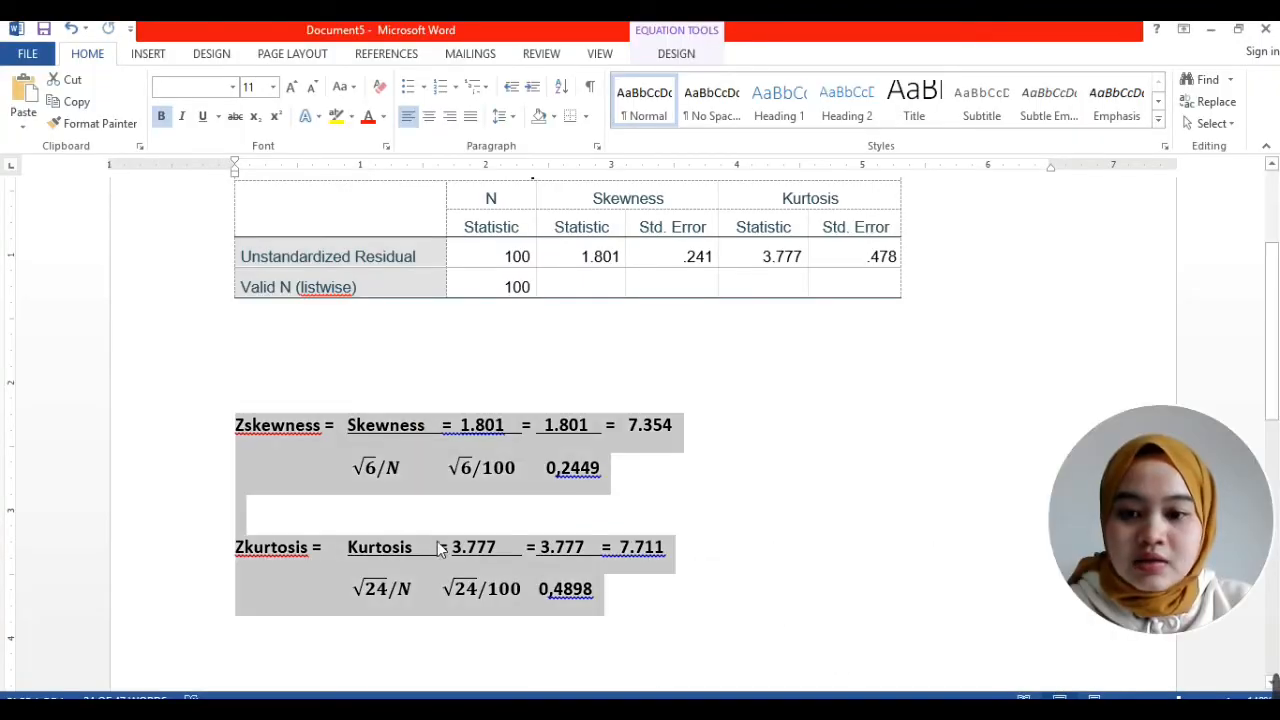
click(323, 605)
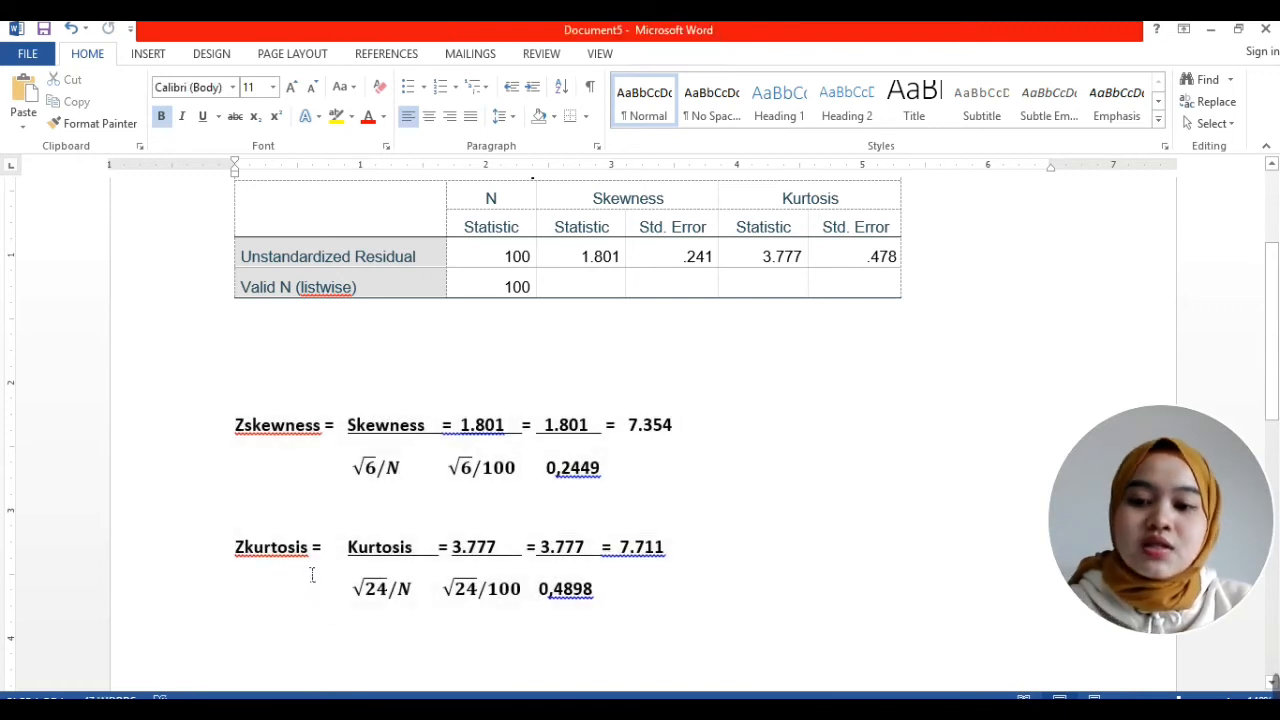
scroll(338, 546, down, 2)
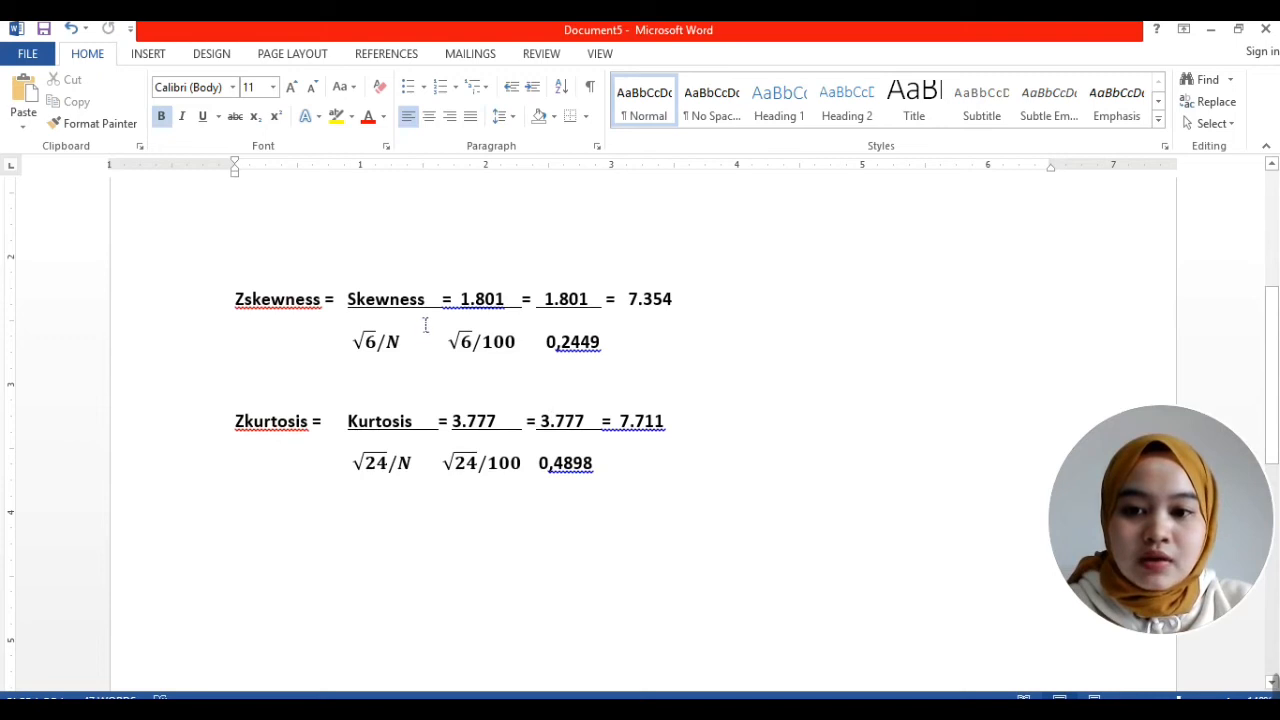
scroll(503, 328, up, 2)
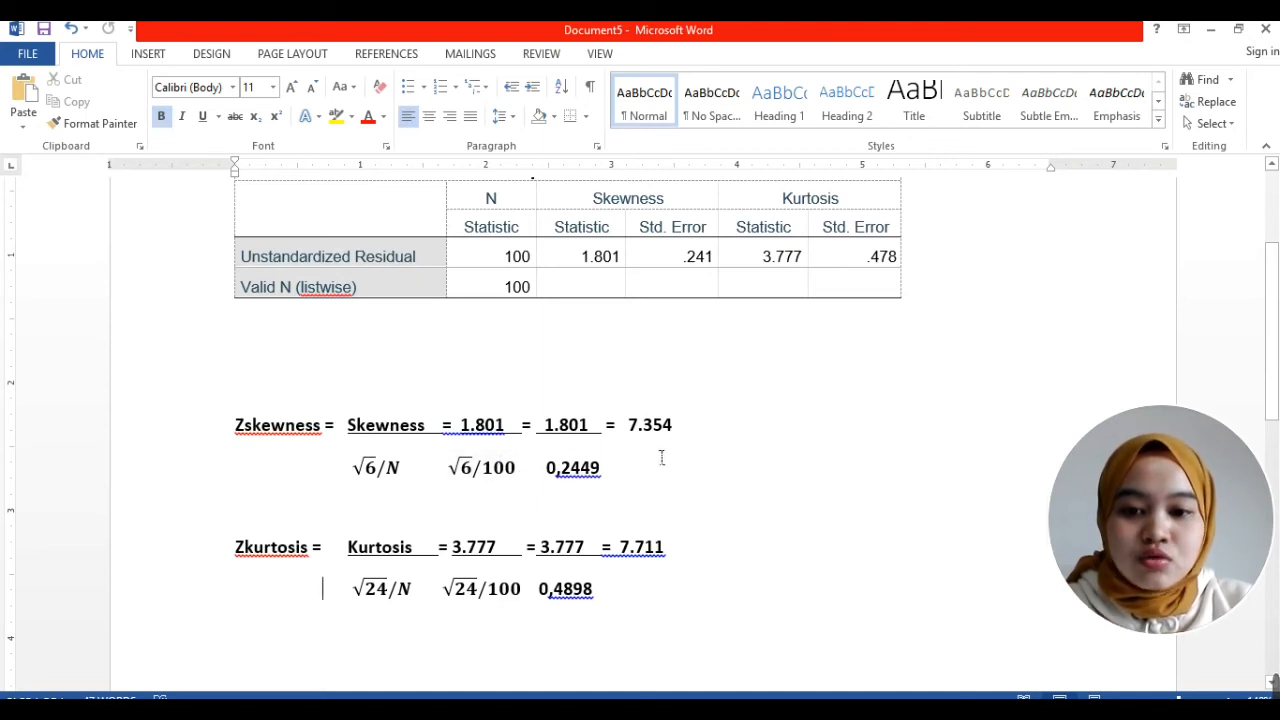
scroll(714, 435, down, 1)
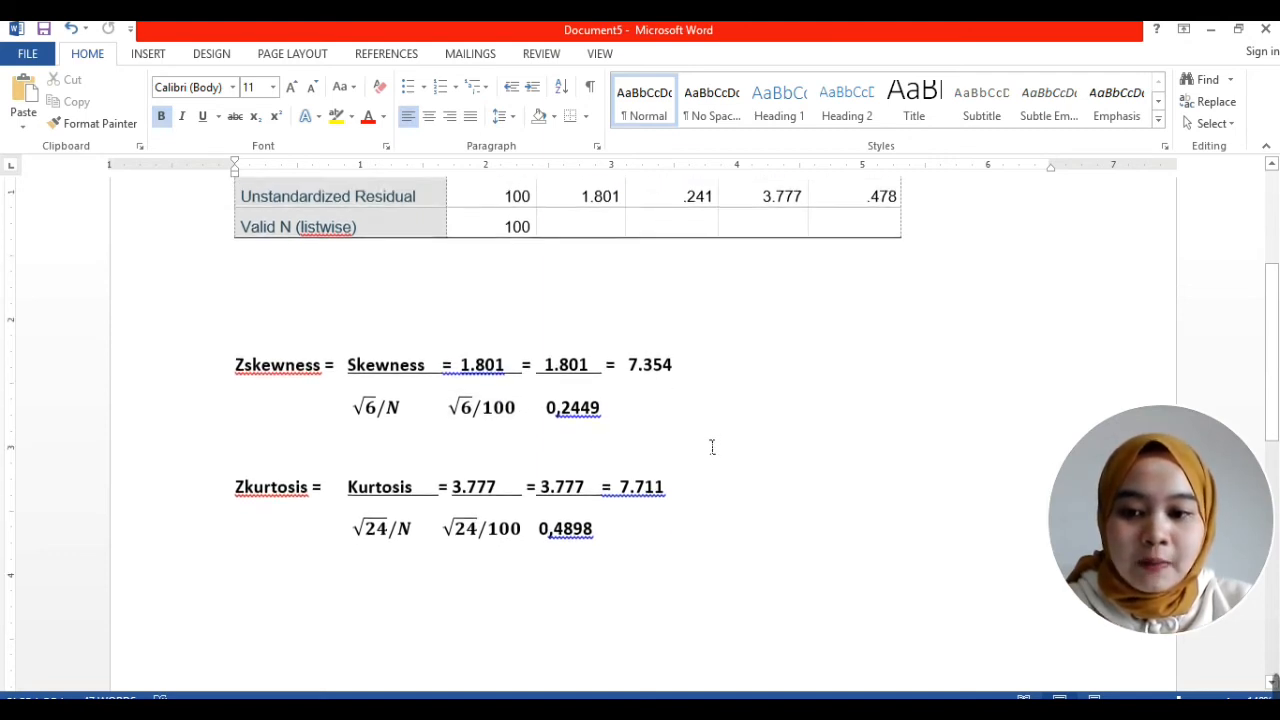
scroll(804, 301, up, 2)
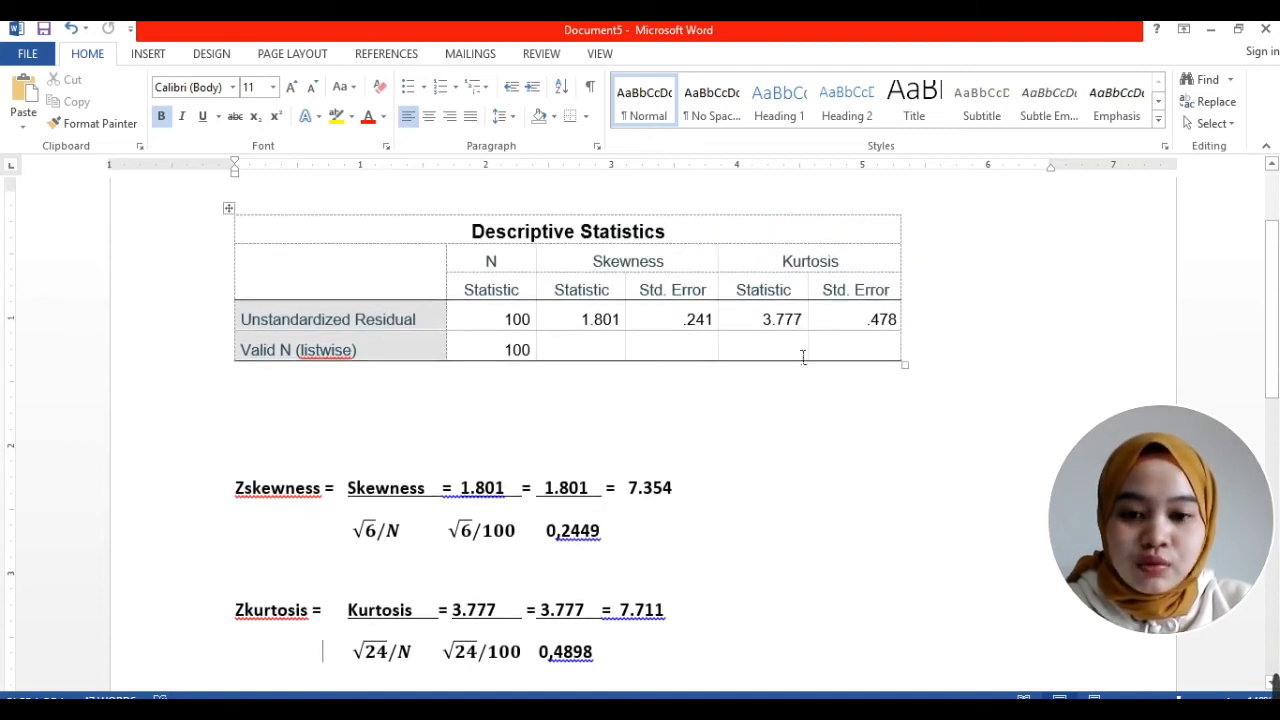
scroll(803, 357, down, 1)
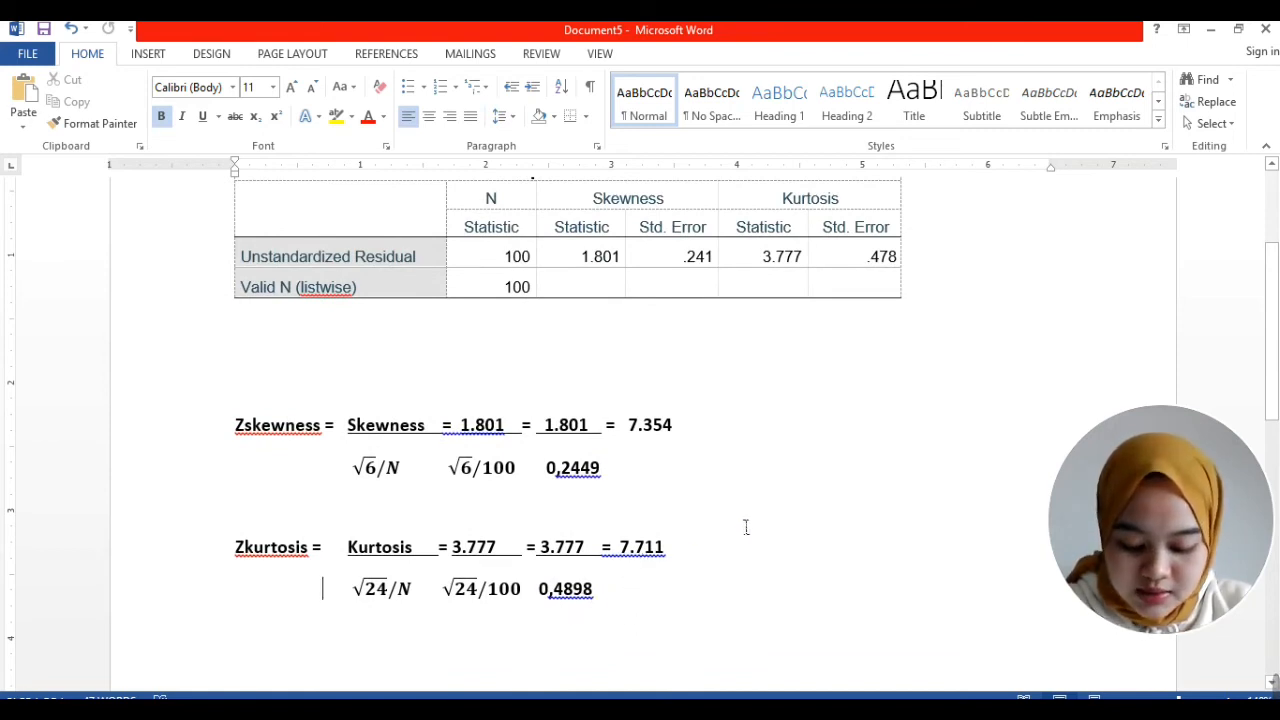
Switch back to the SPSS output and set up a legacy One-Sample Kolmogorov-Smirnov test with the first Unstandardized Residual as its test variable.
key(alt+Tab)
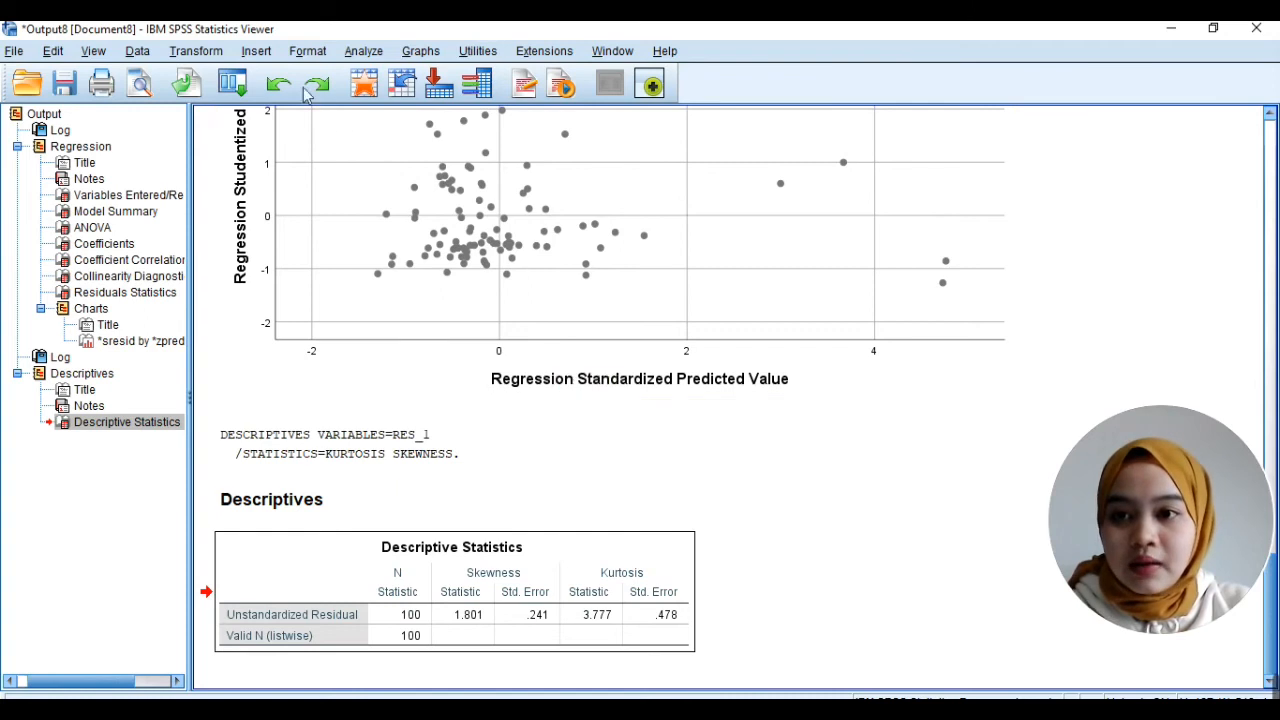
click(363, 51)
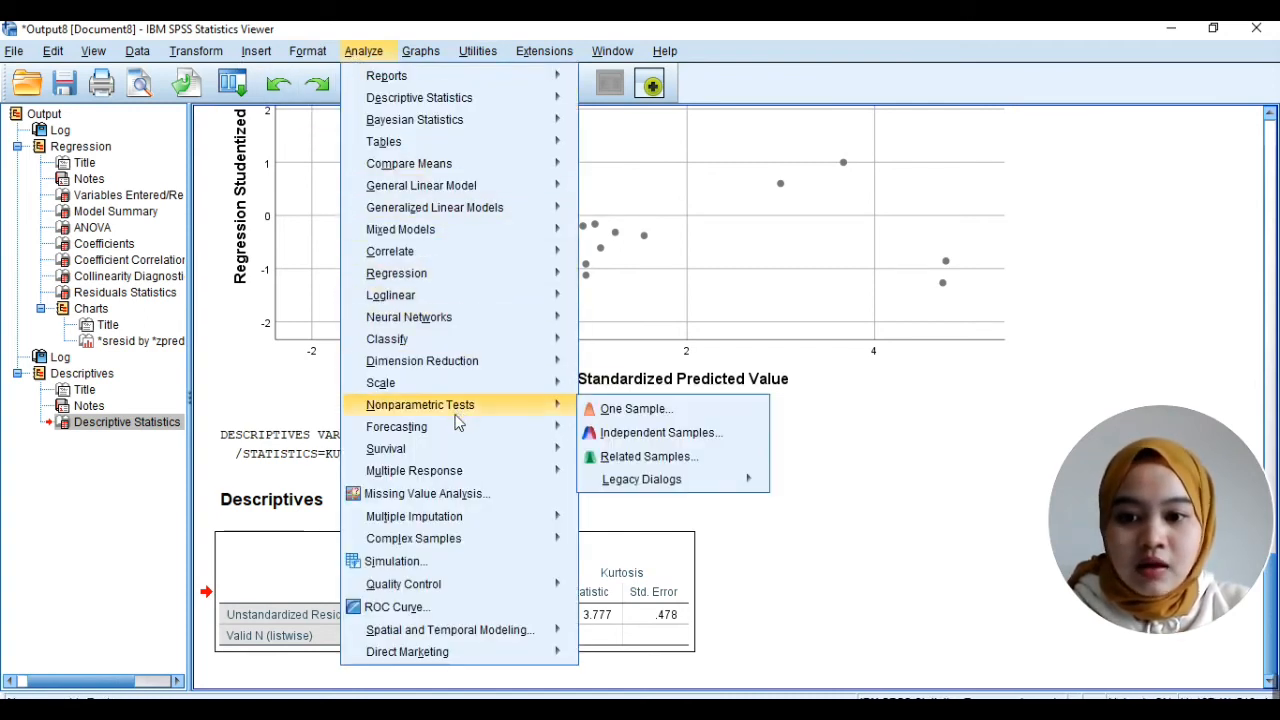
mouse_move(460, 417)
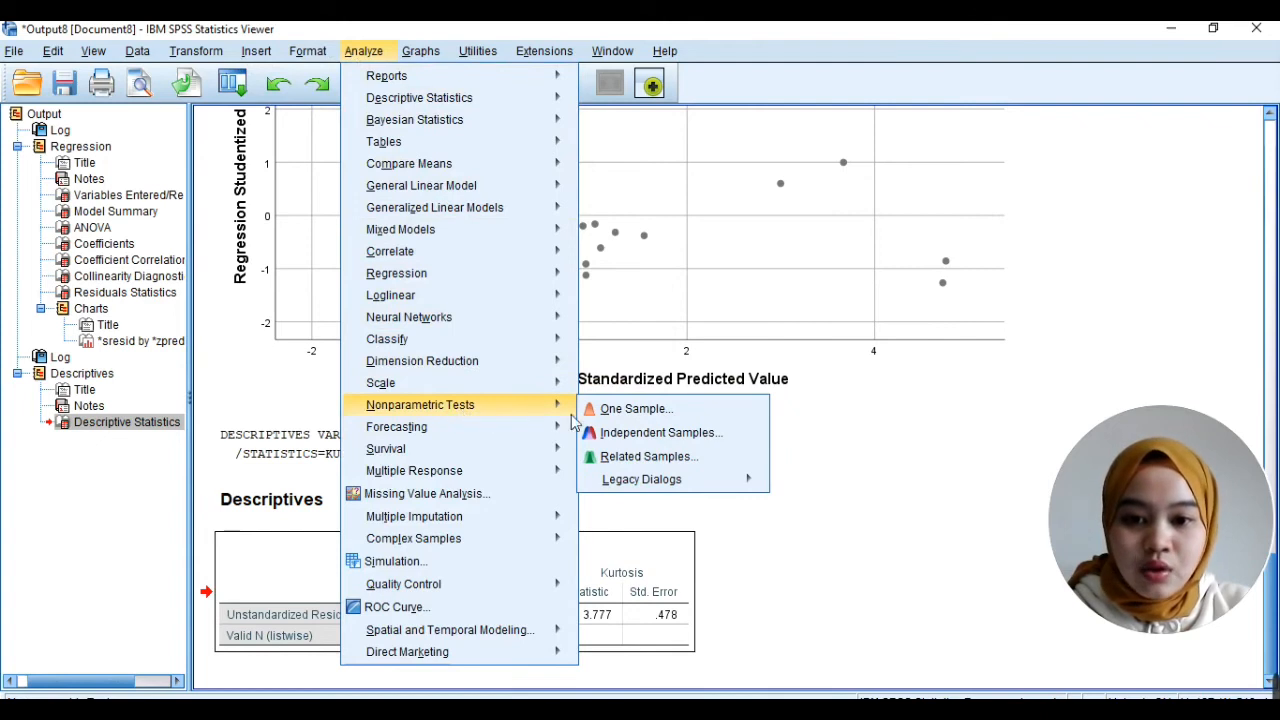
mouse_move(638, 482)
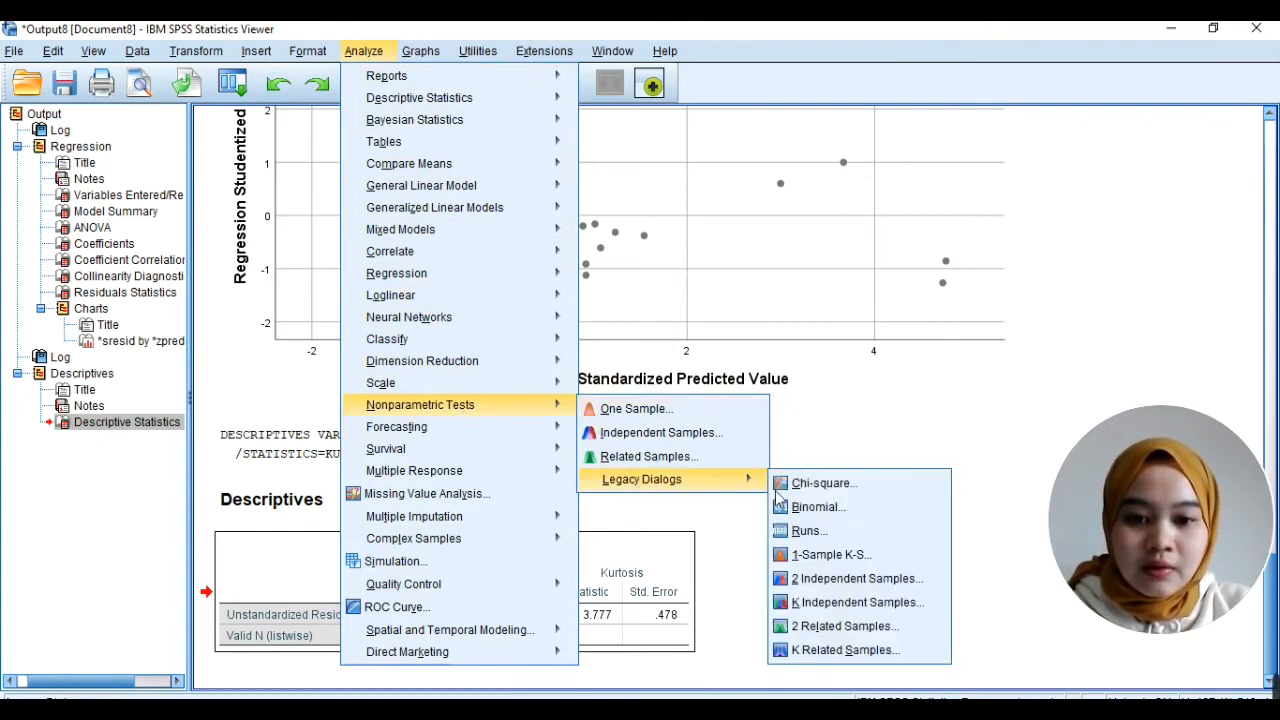
click(822, 560)
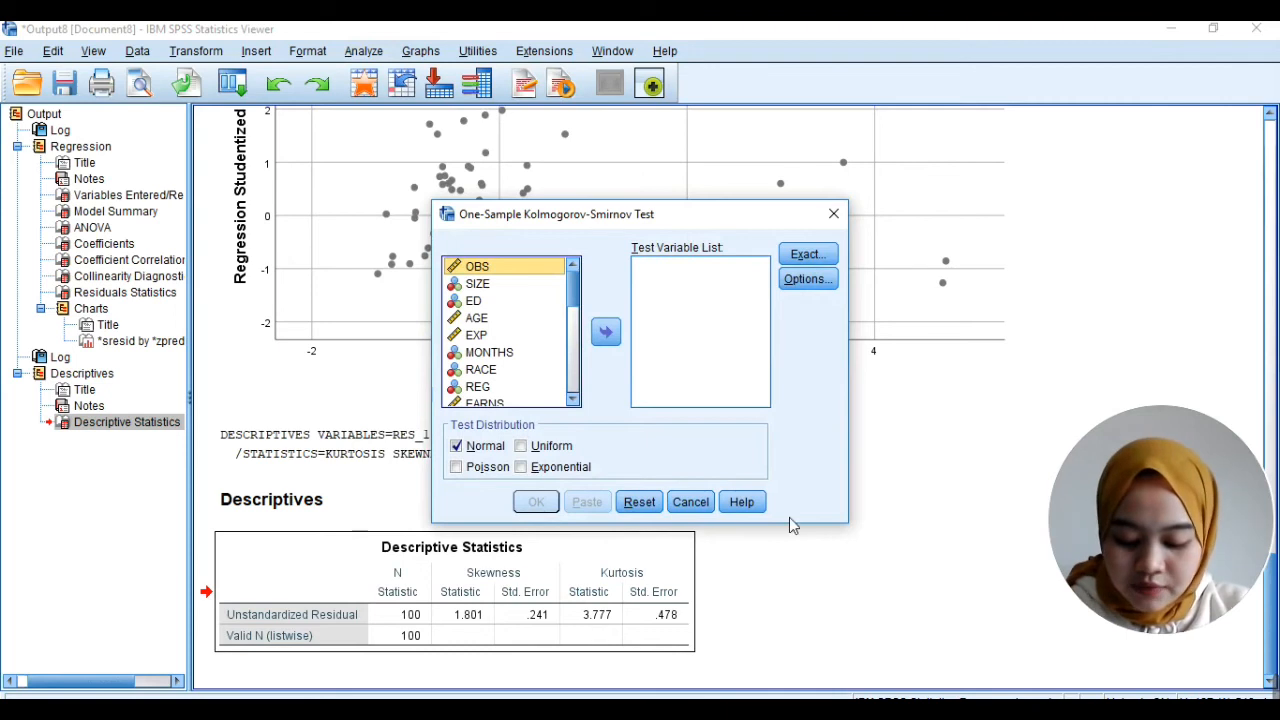
click(705, 290)
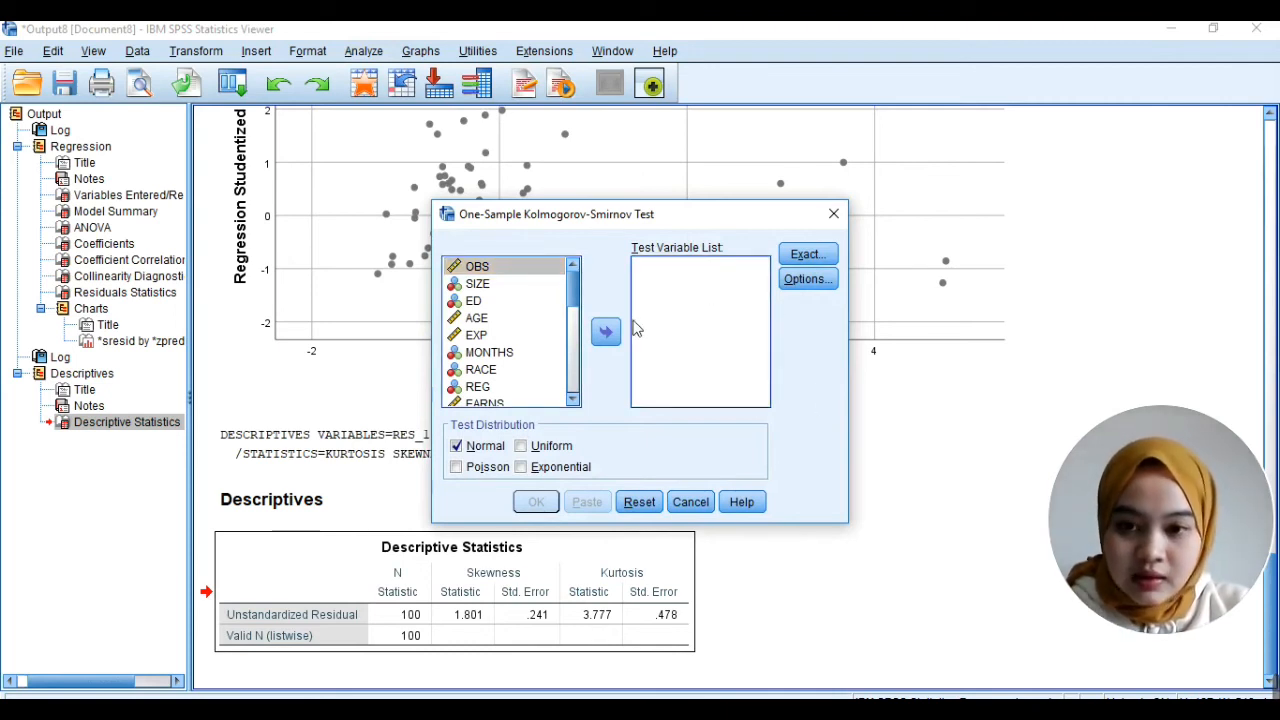
click(576, 362)
click(576, 375)
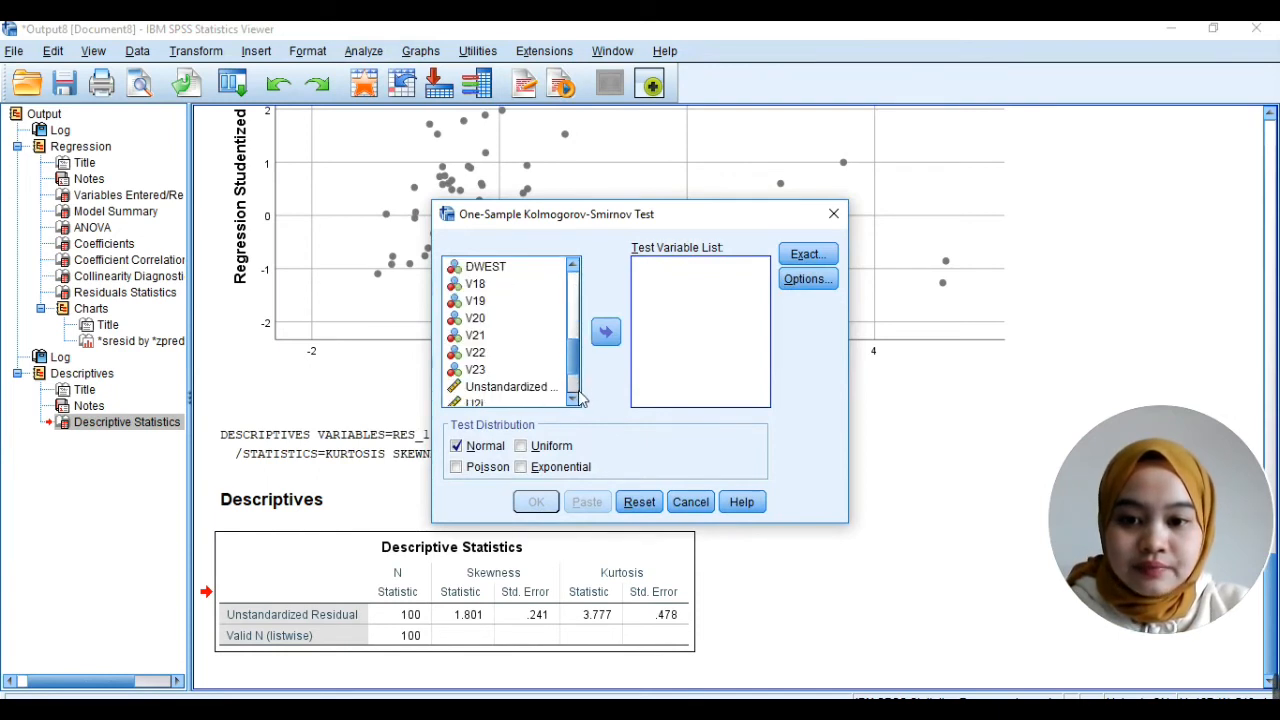
click(550, 388)
click(605, 333)
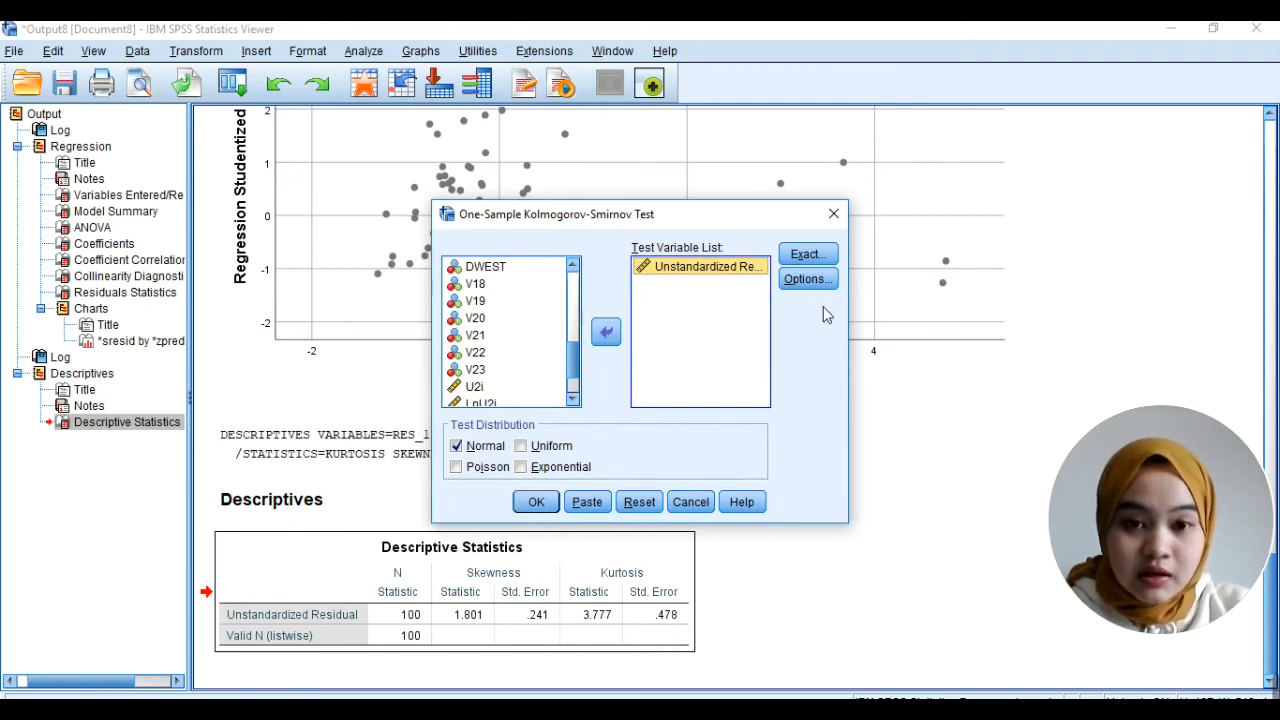
Set the exact test method to Monte Carlo and run the Kolmogorov-Smirnov test against the normal distribution.
click(806, 254)
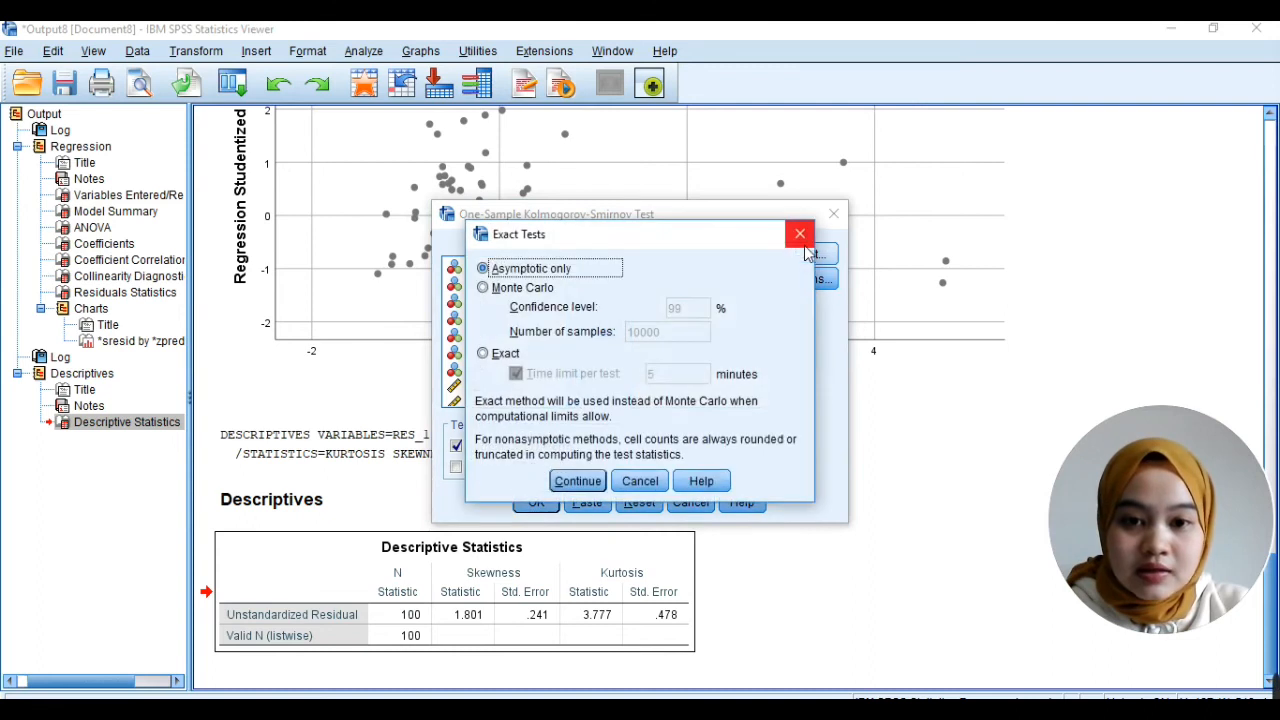
click(485, 288)
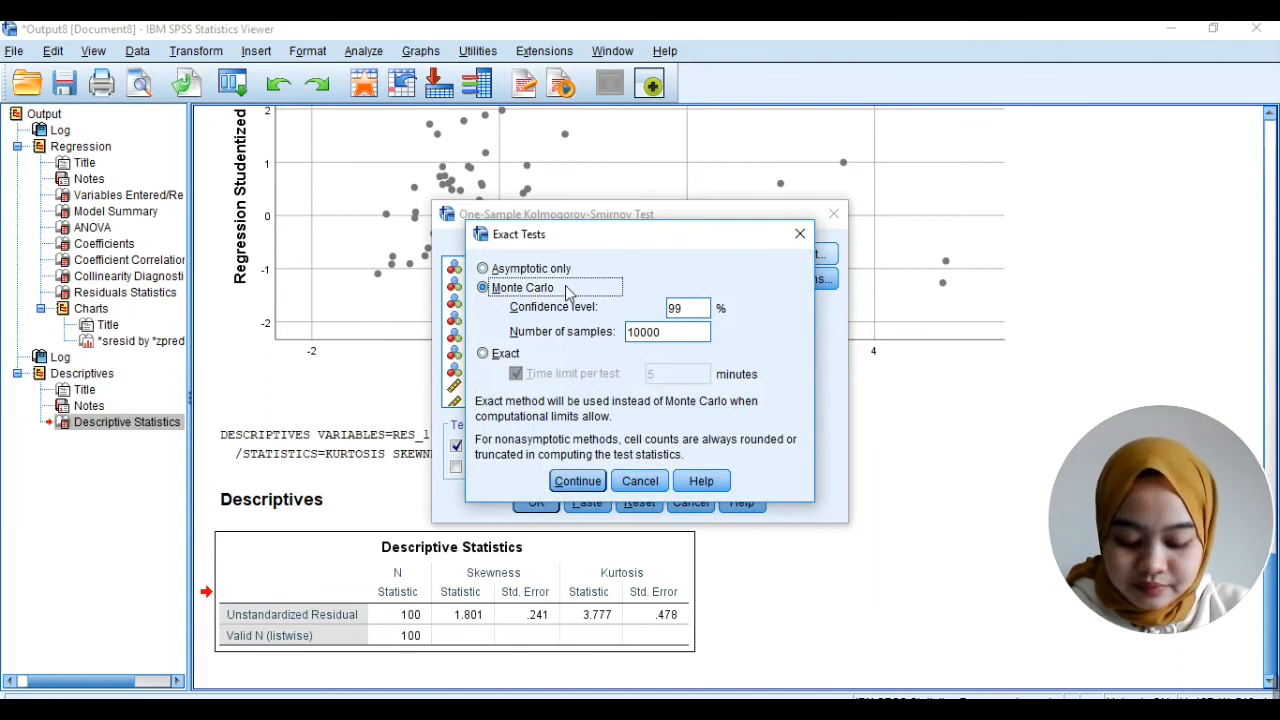
click(578, 481)
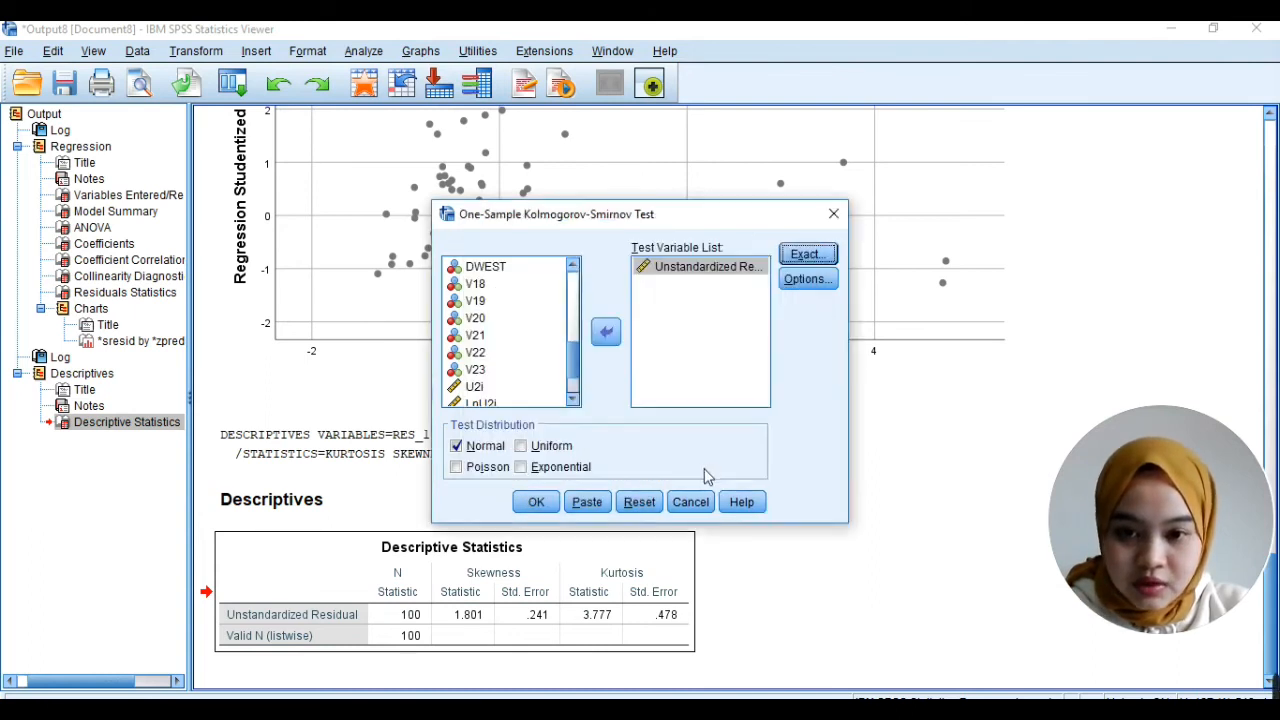
click(536, 503)
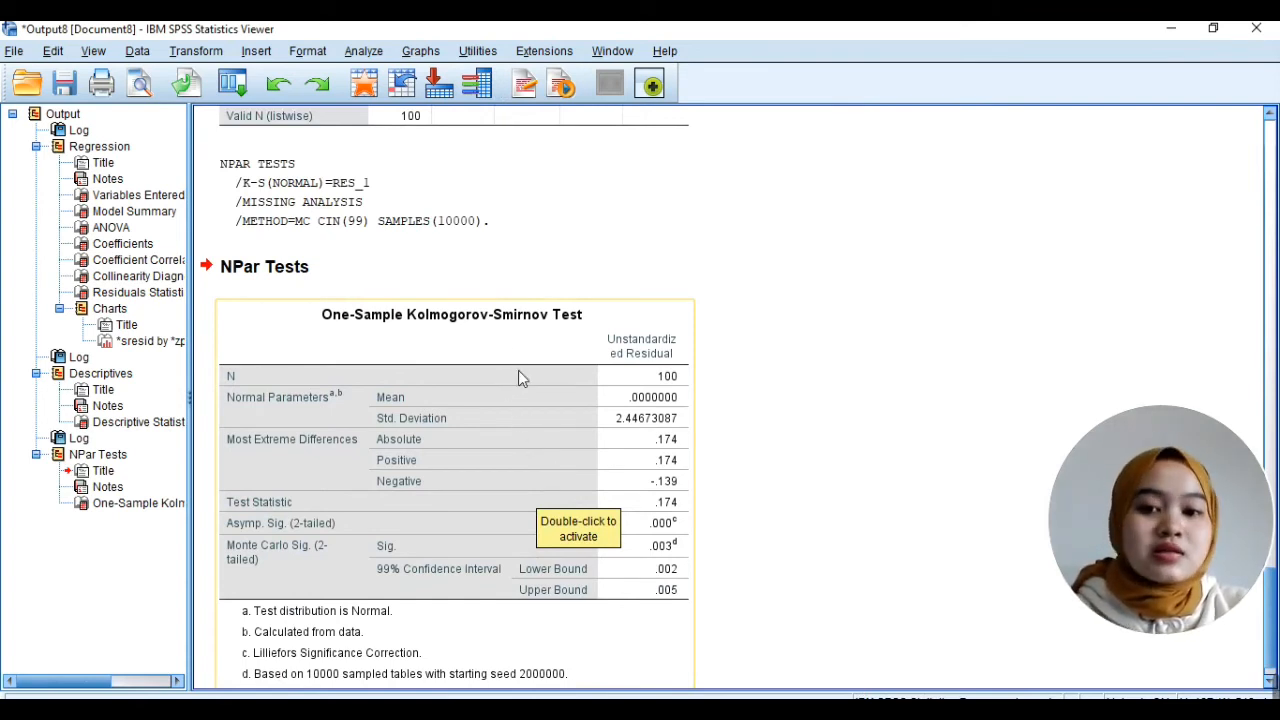
Examine the test statistic and the asymptotic and Monte Carlo significance in the One-Sample Kolmogorov-Smirnov Test table.
scroll(518, 370, down, 1)
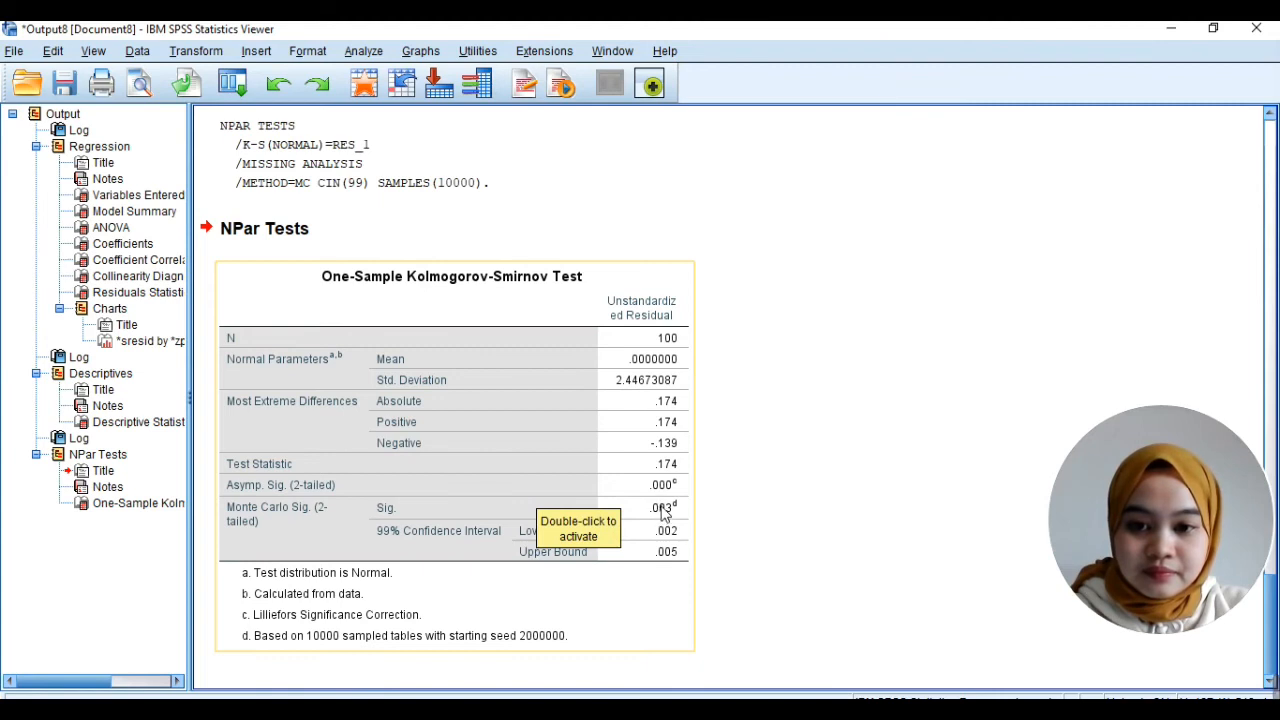
scroll(663, 515, up, 2)
scroll(700, 520, down, 2)
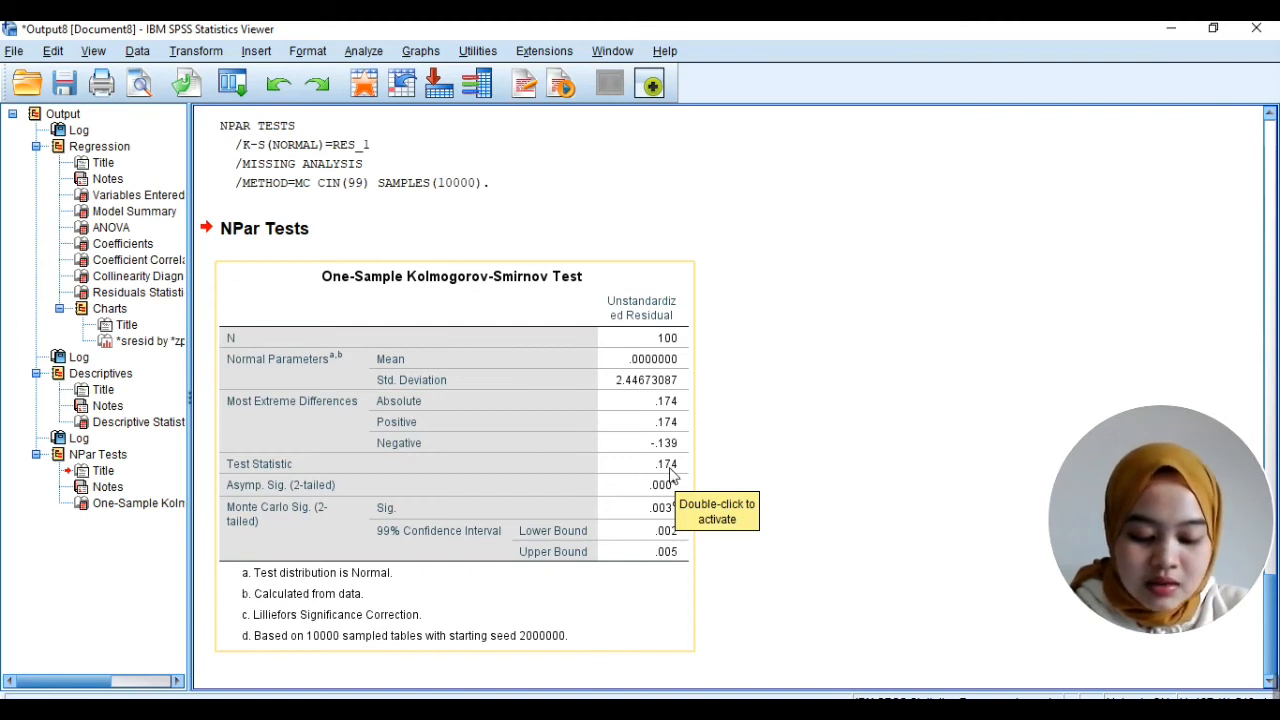
scroll(650, 400, up, 3)
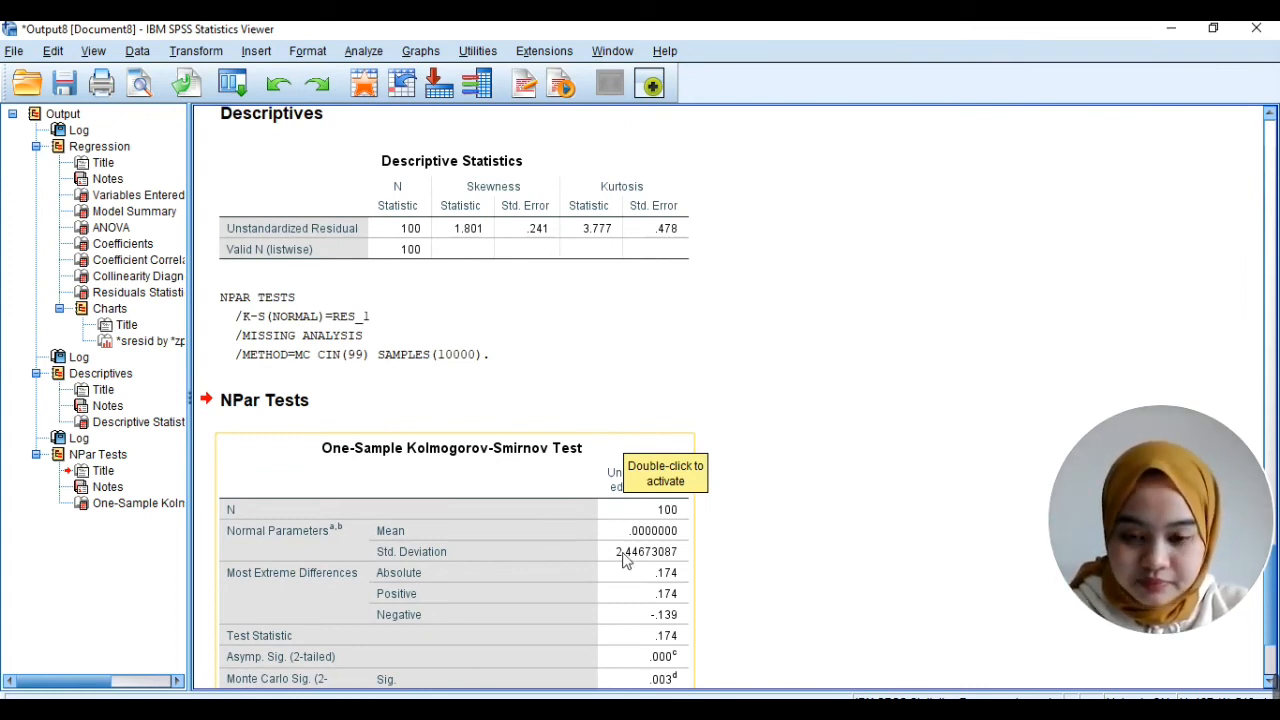
scroll(630, 540, down, 3)
scroll(655, 512, up, 9)
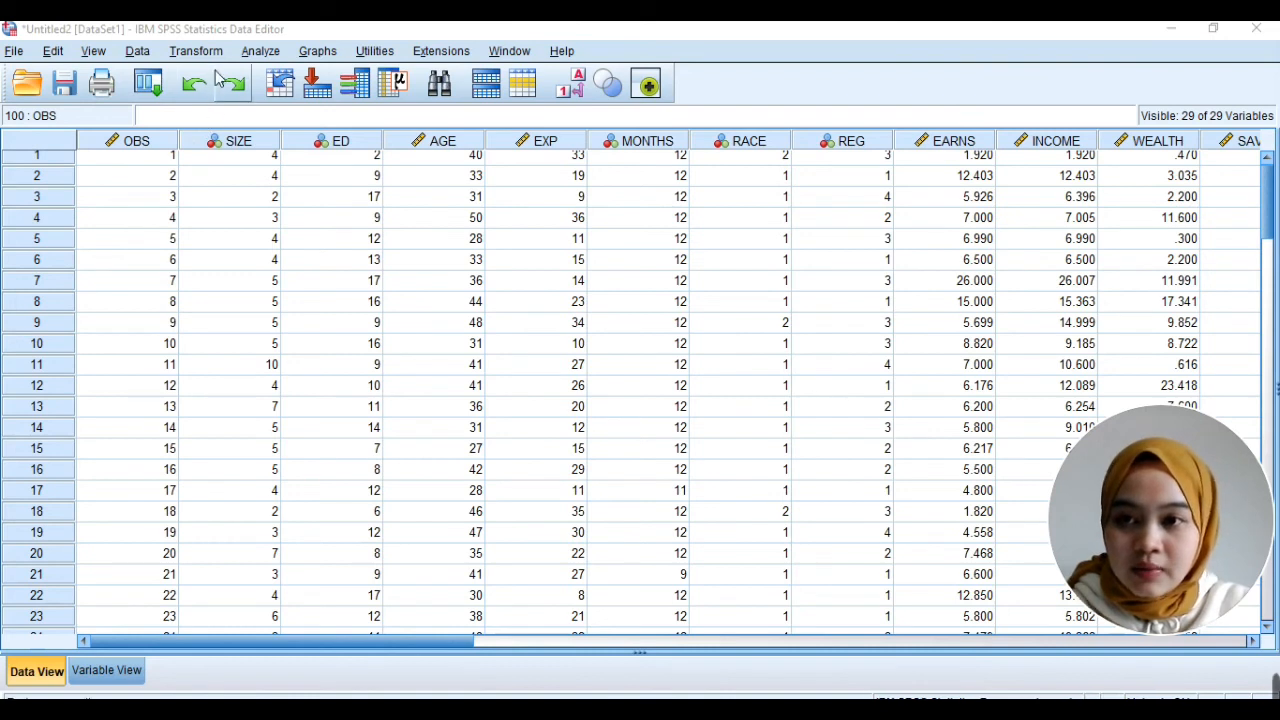
Rerun the linear regression of INCOME on EARNS, SAVING and WEALTH from the Data Editor without covariance matrix, collinearity diagnostics and Durbin-Watson.
click(259, 53)
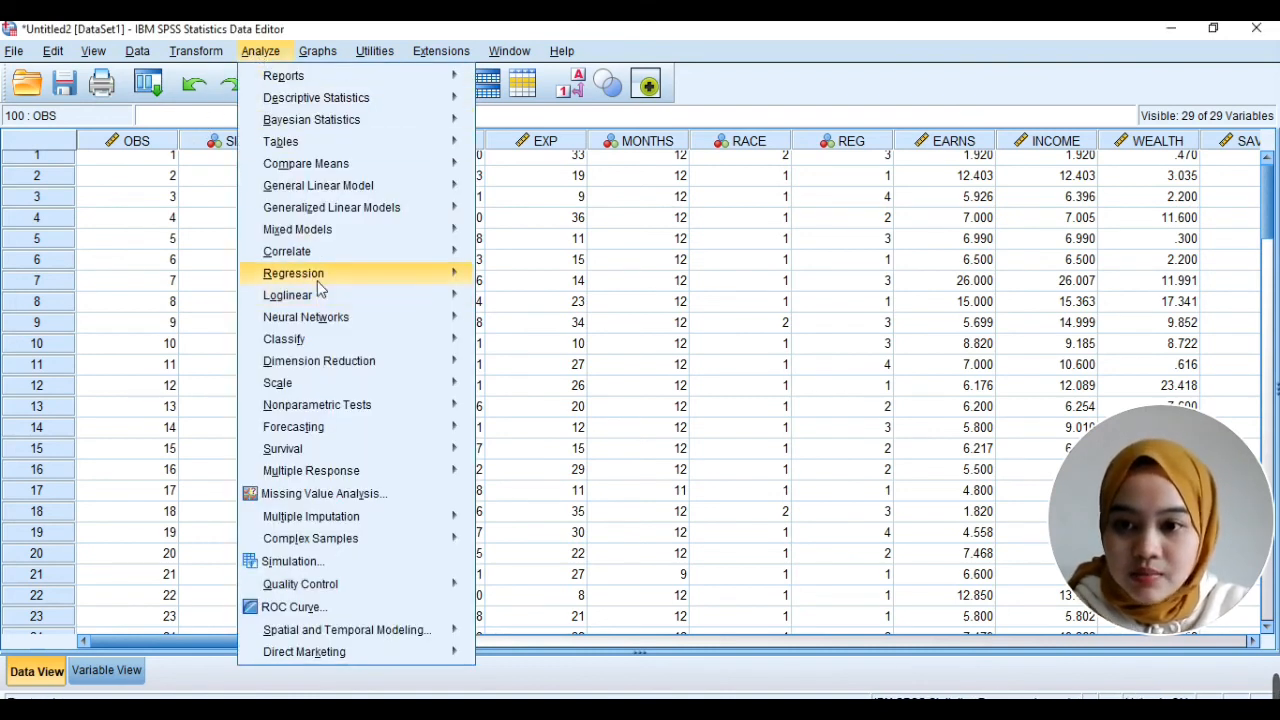
mouse_move(316, 279)
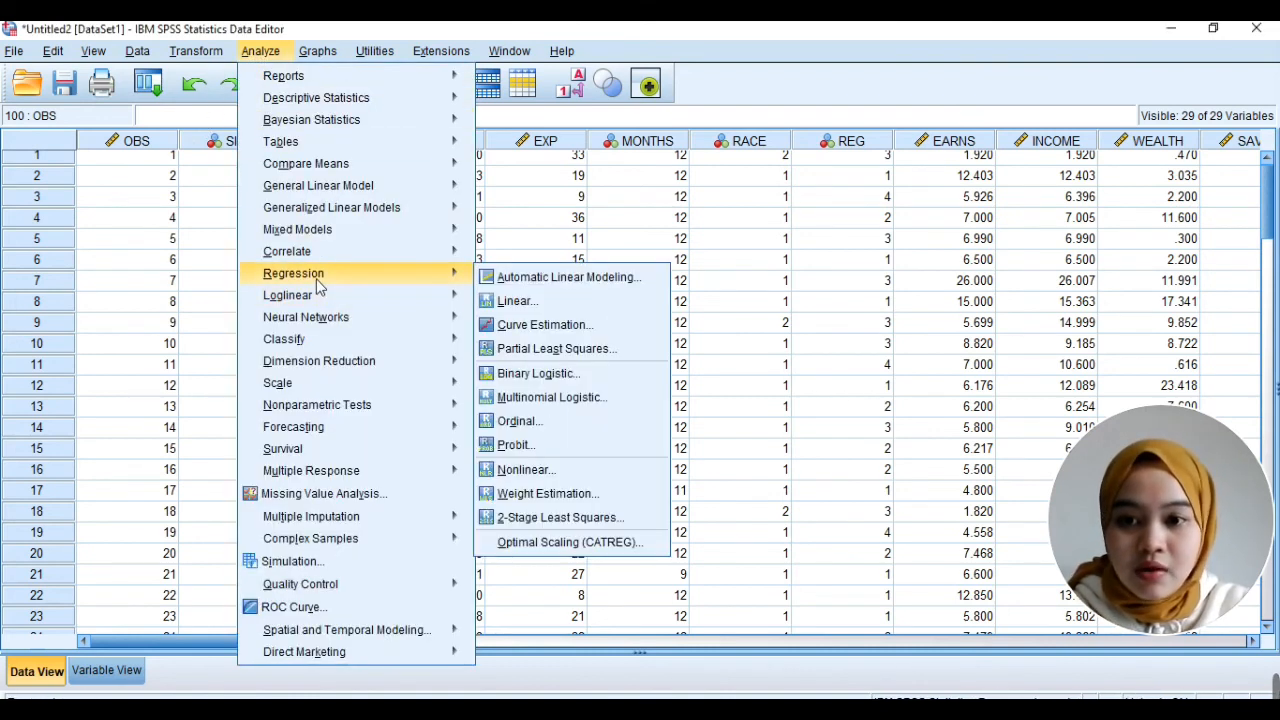
click(510, 305)
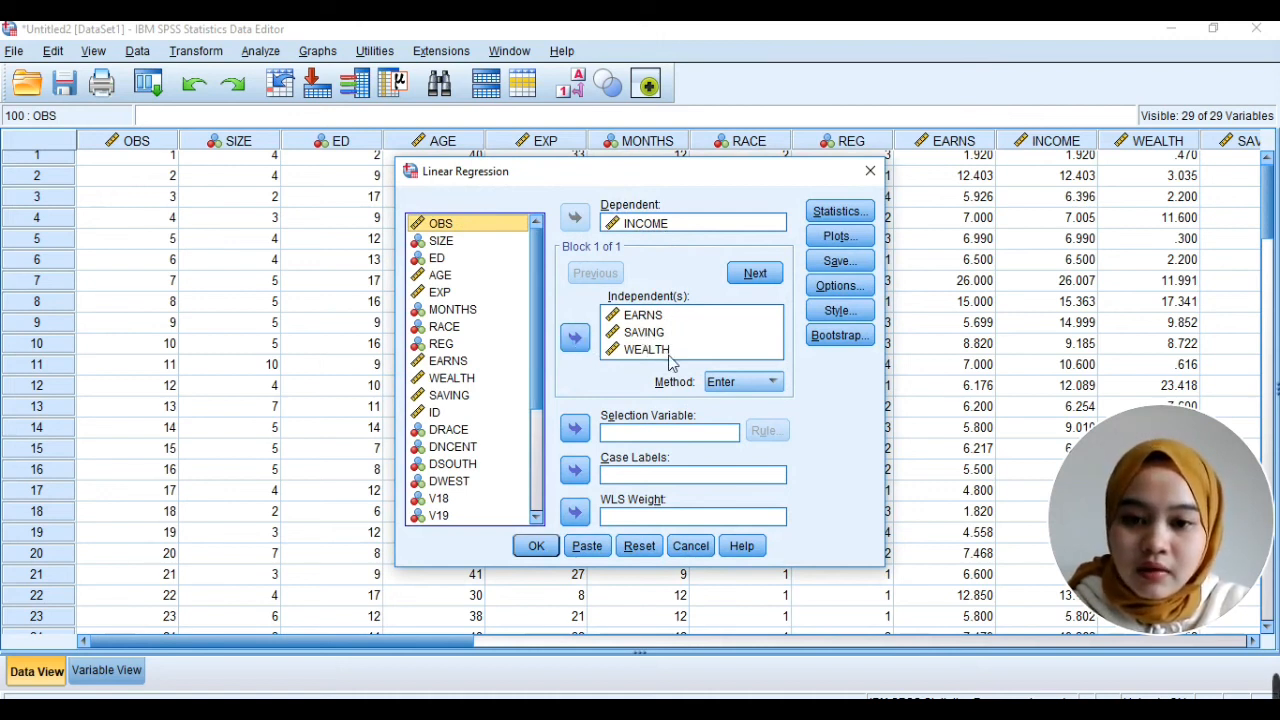
click(838, 216)
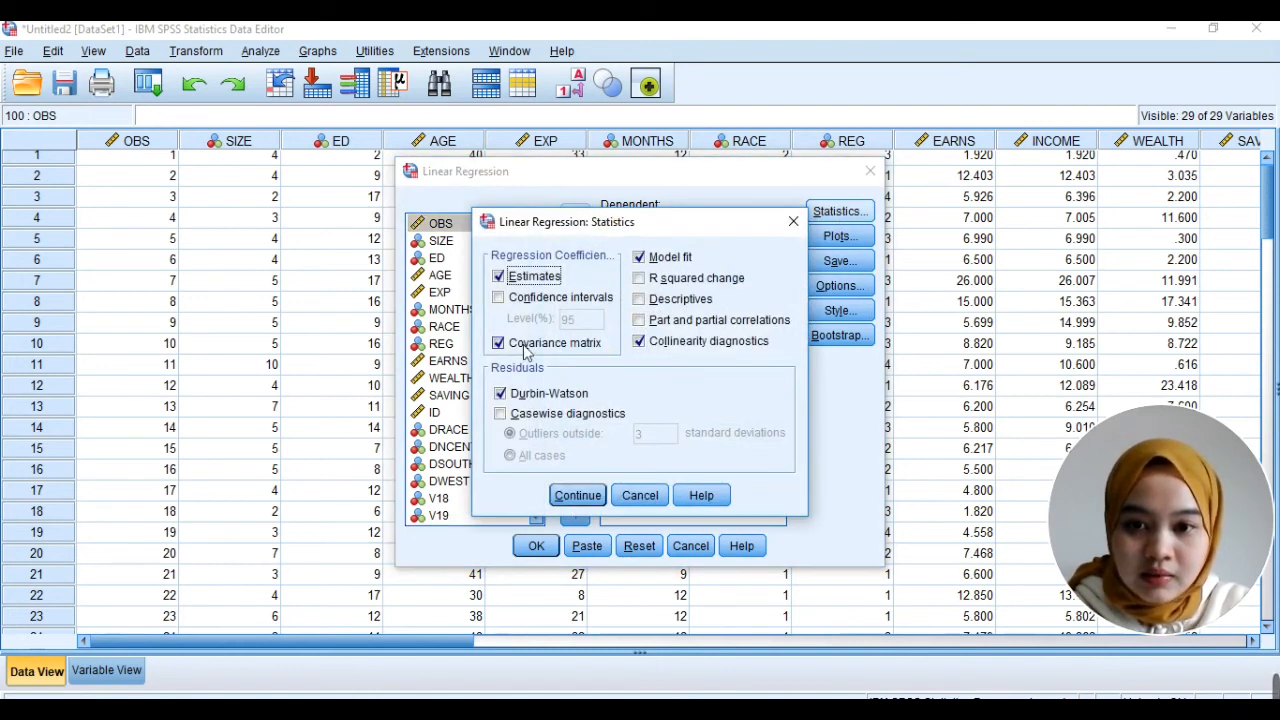
click(523, 348)
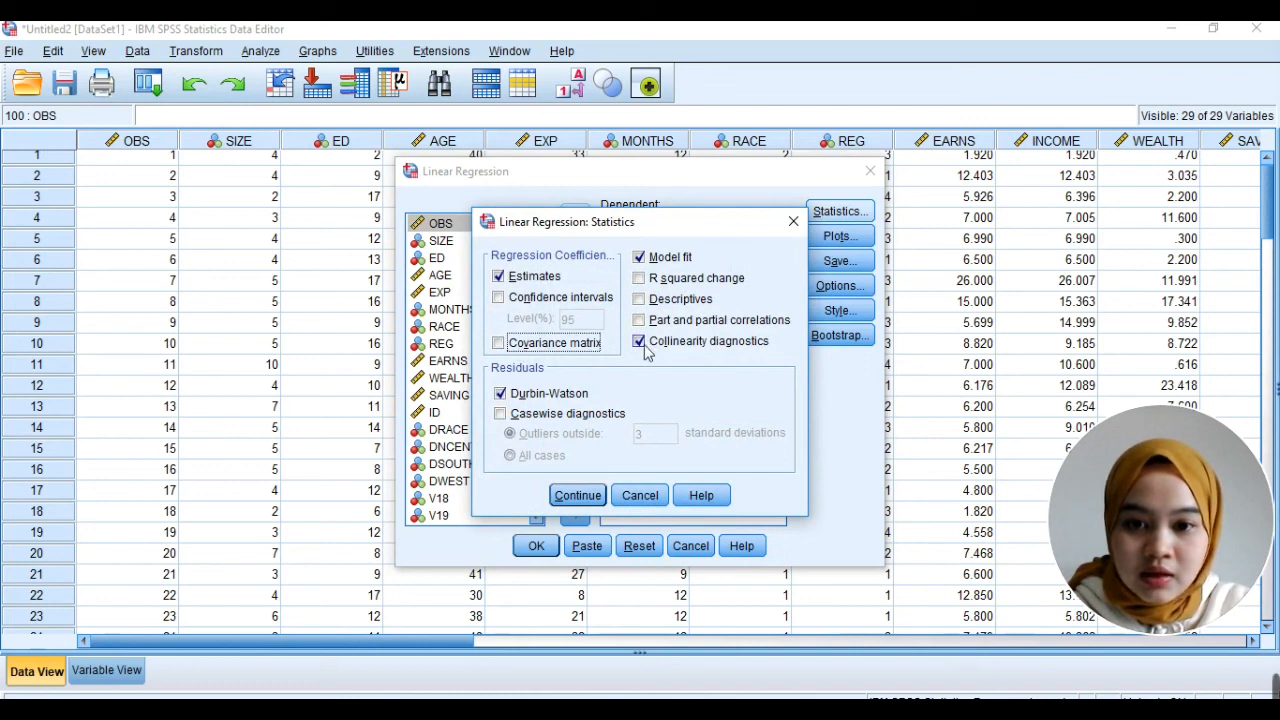
click(644, 344)
click(501, 395)
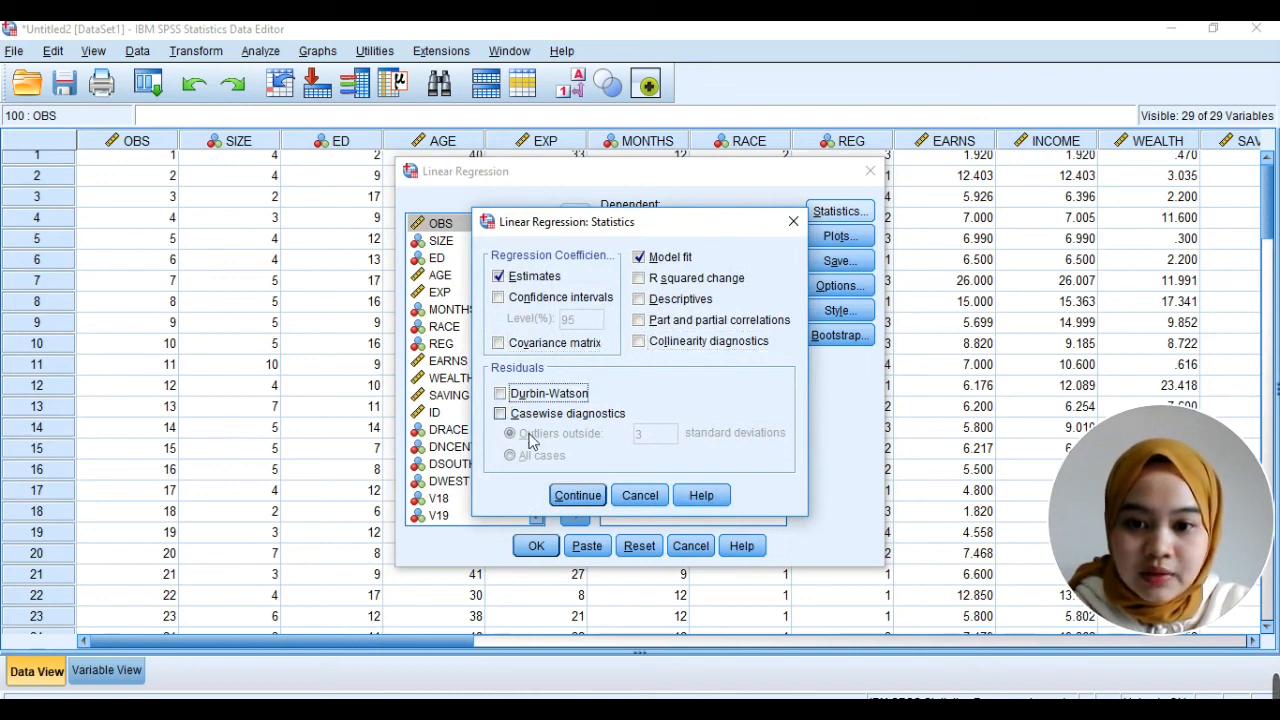
click(577, 495)
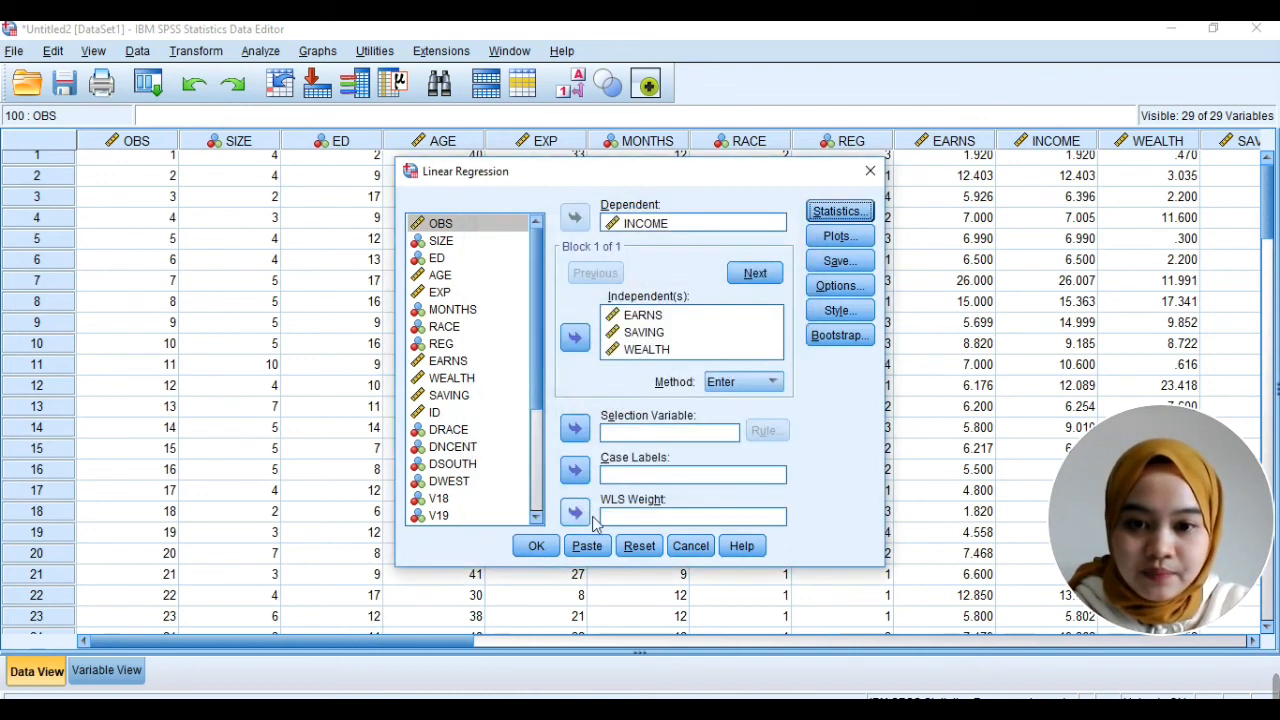
click(536, 546)
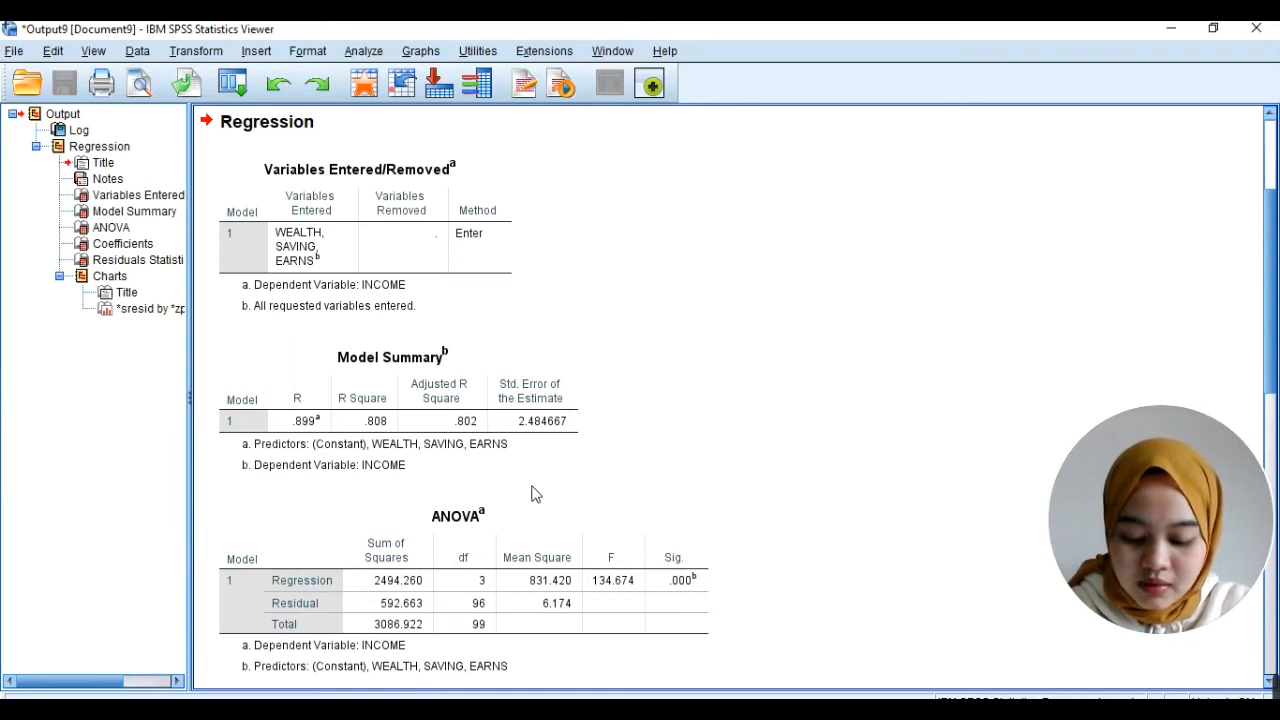
Examine the new regression output, covering the ANOVA and Coefficients significance values and the R Square values in the Model Summary.
scroll(535, 494, down, 3)
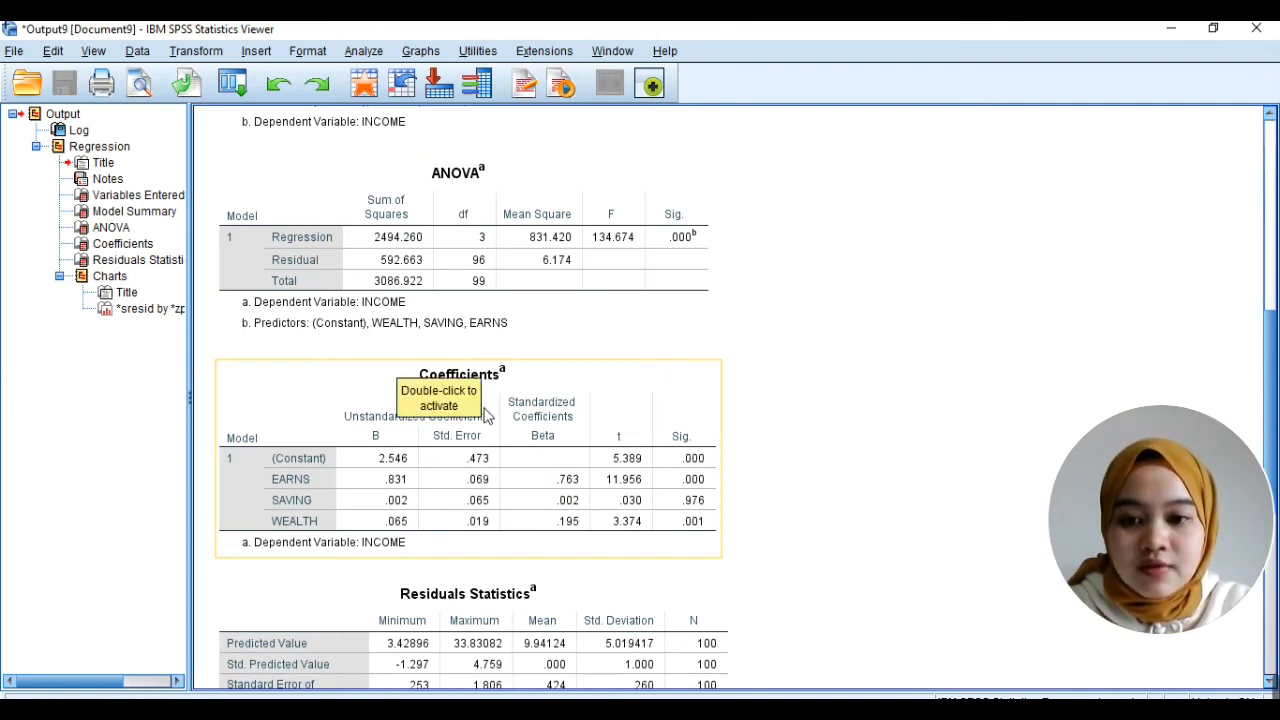
click(686, 434)
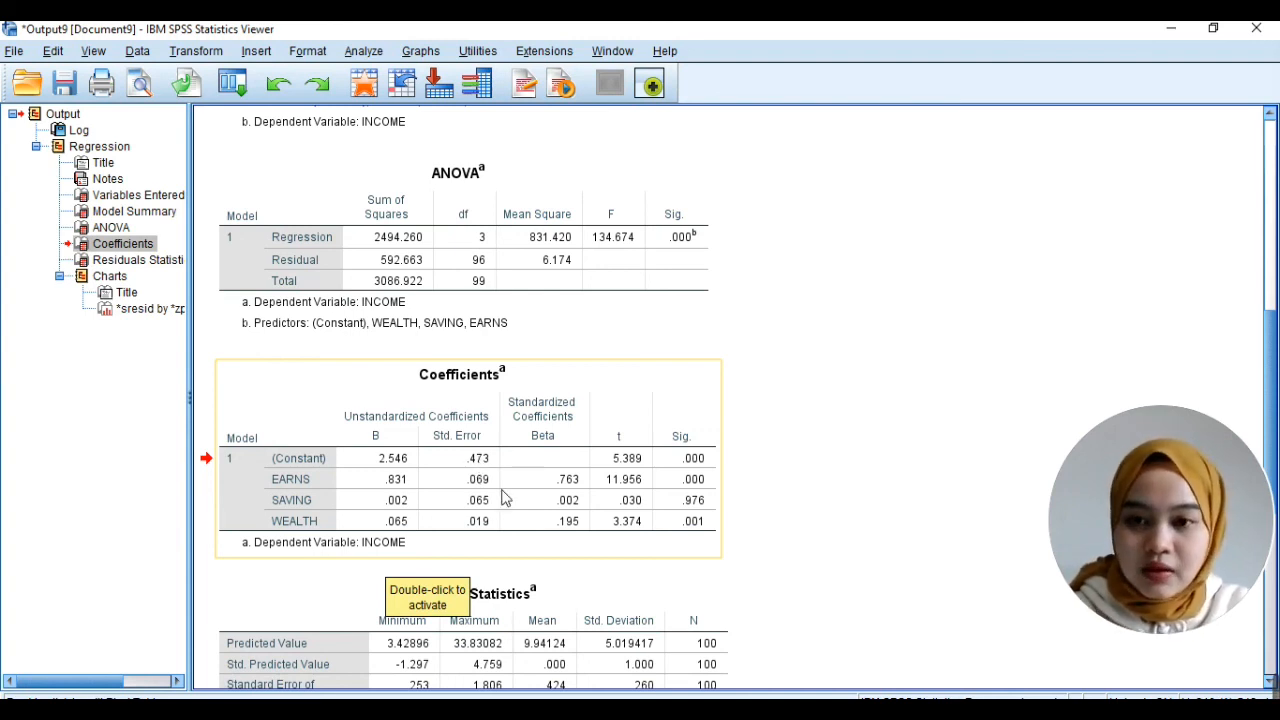
scroll(505, 498, down, 5)
scroll(505, 498, up, 7)
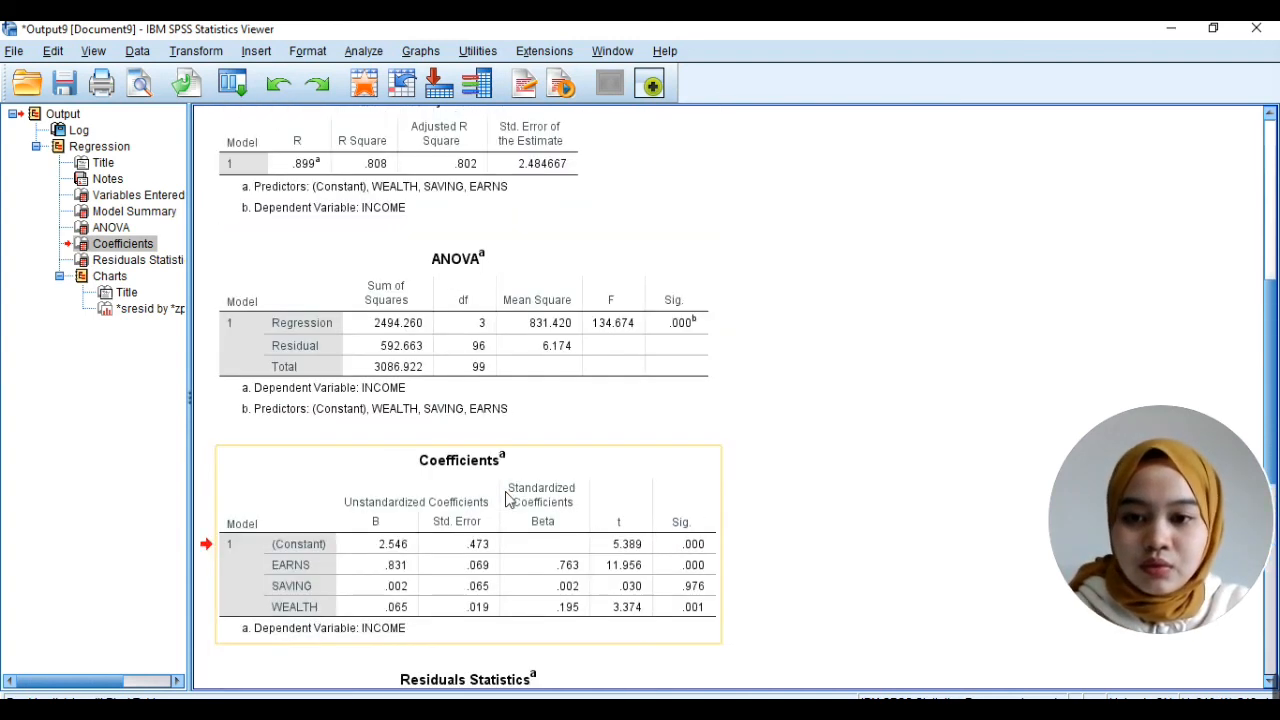
scroll(500, 490, up, 3)
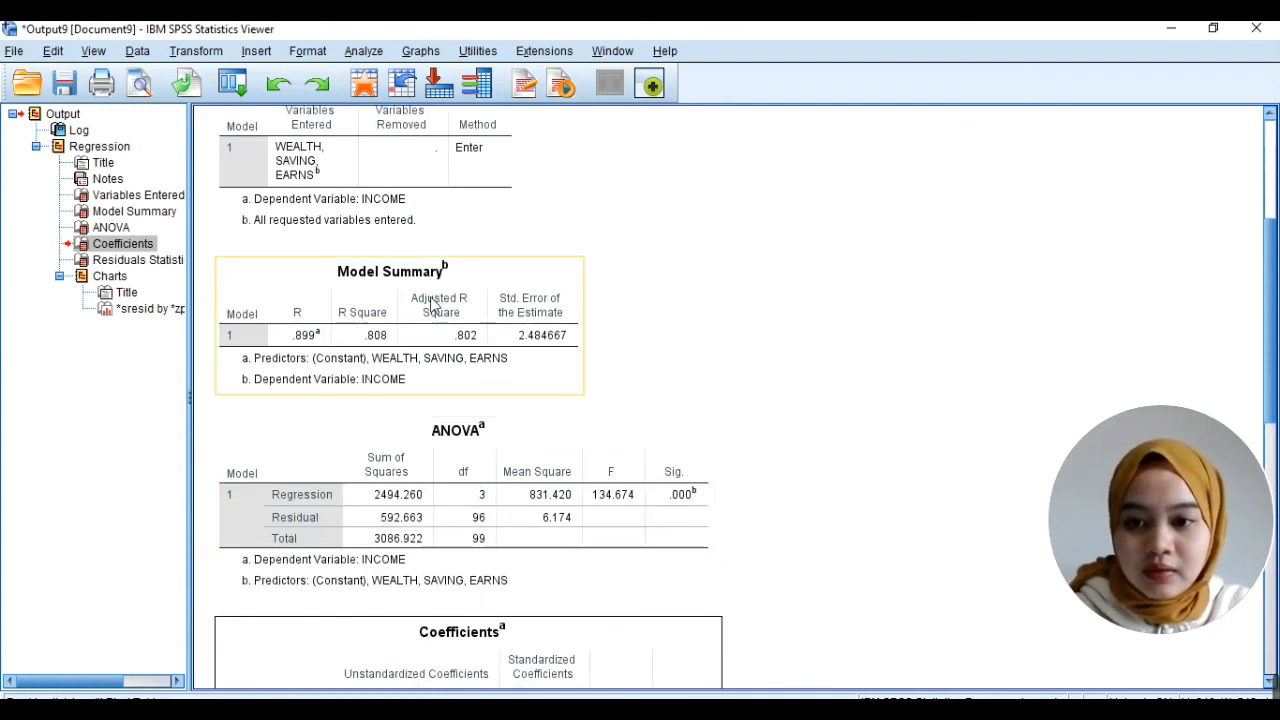
click(433, 305)
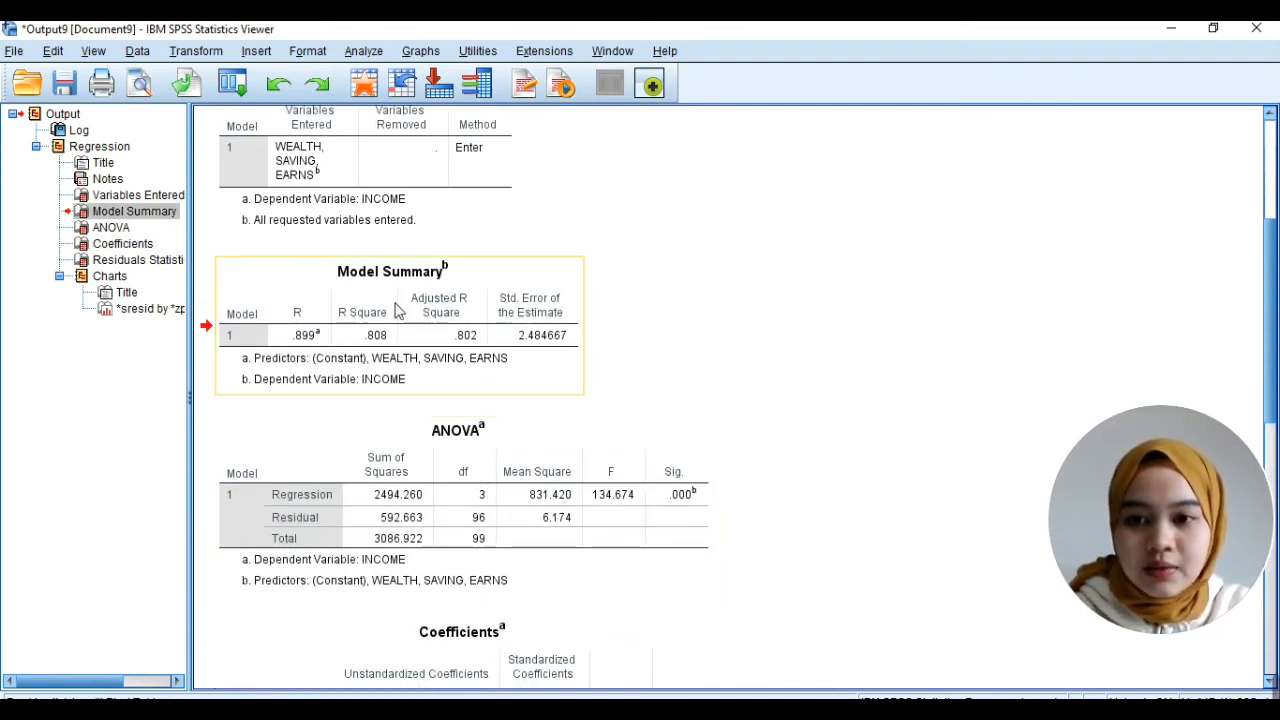